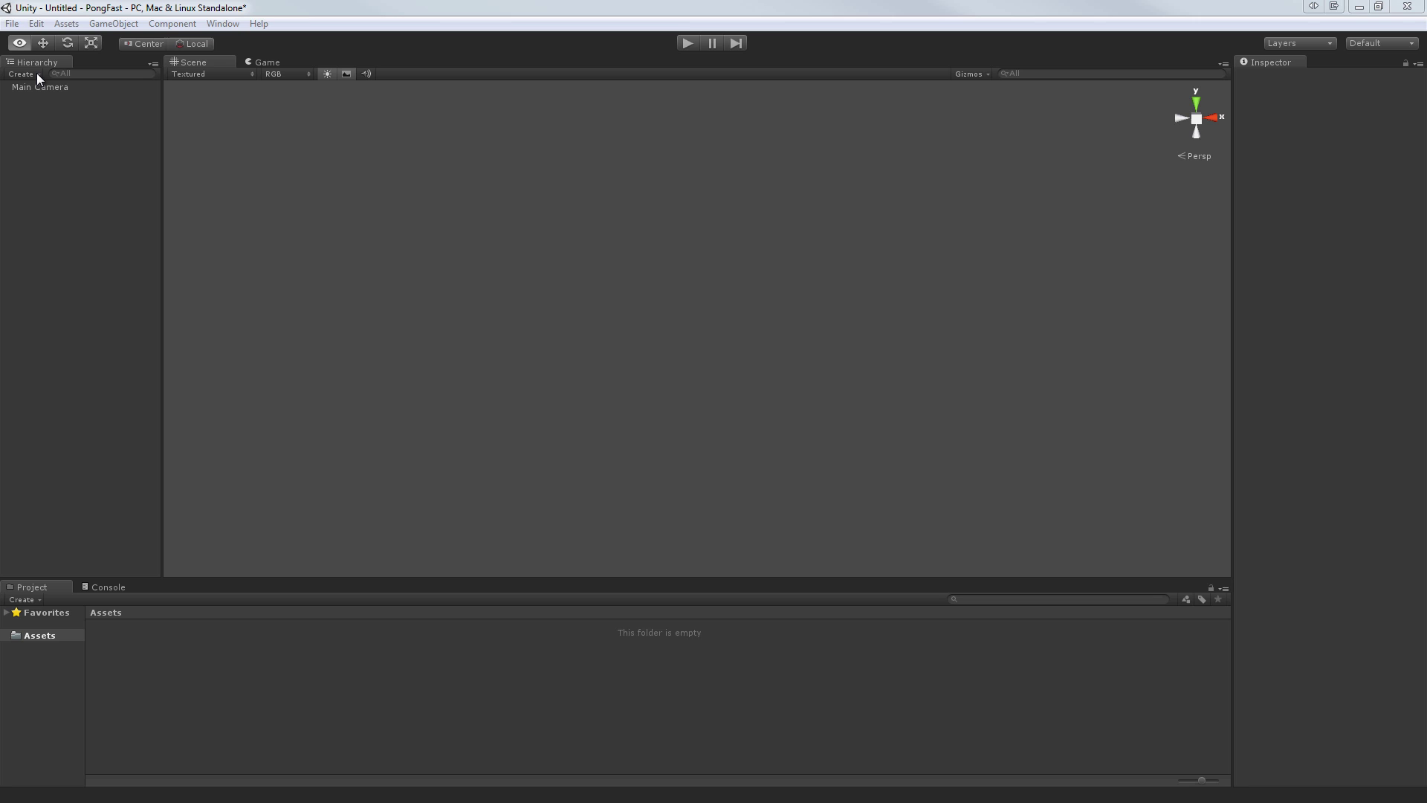
Add two cubes, a sphere and a directional light to the scene.
{"action": "left_click", "coordinate": [37, 73]}
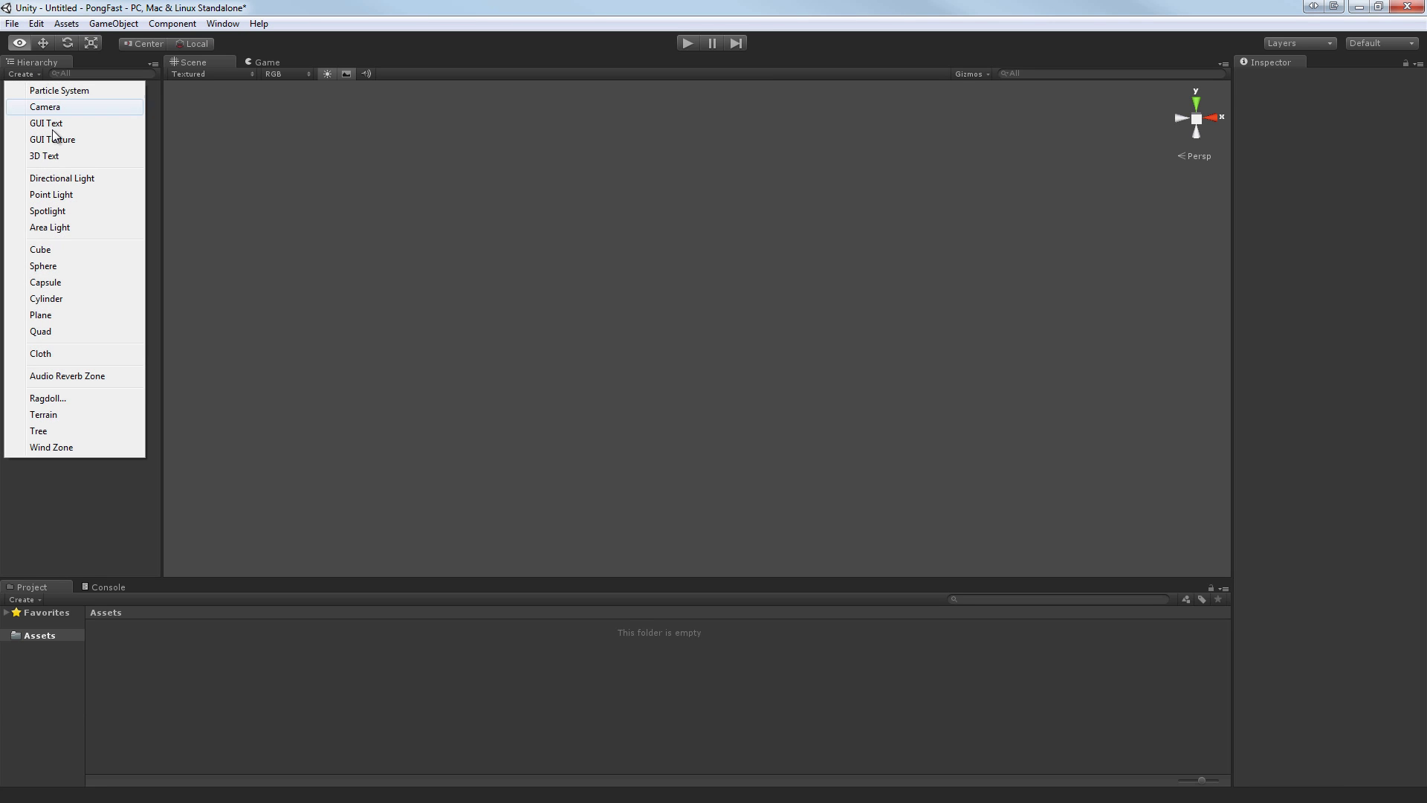
{"action": "left_click", "coordinate": [44, 250]}
{"action": "left_click", "coordinate": [34, 74]}
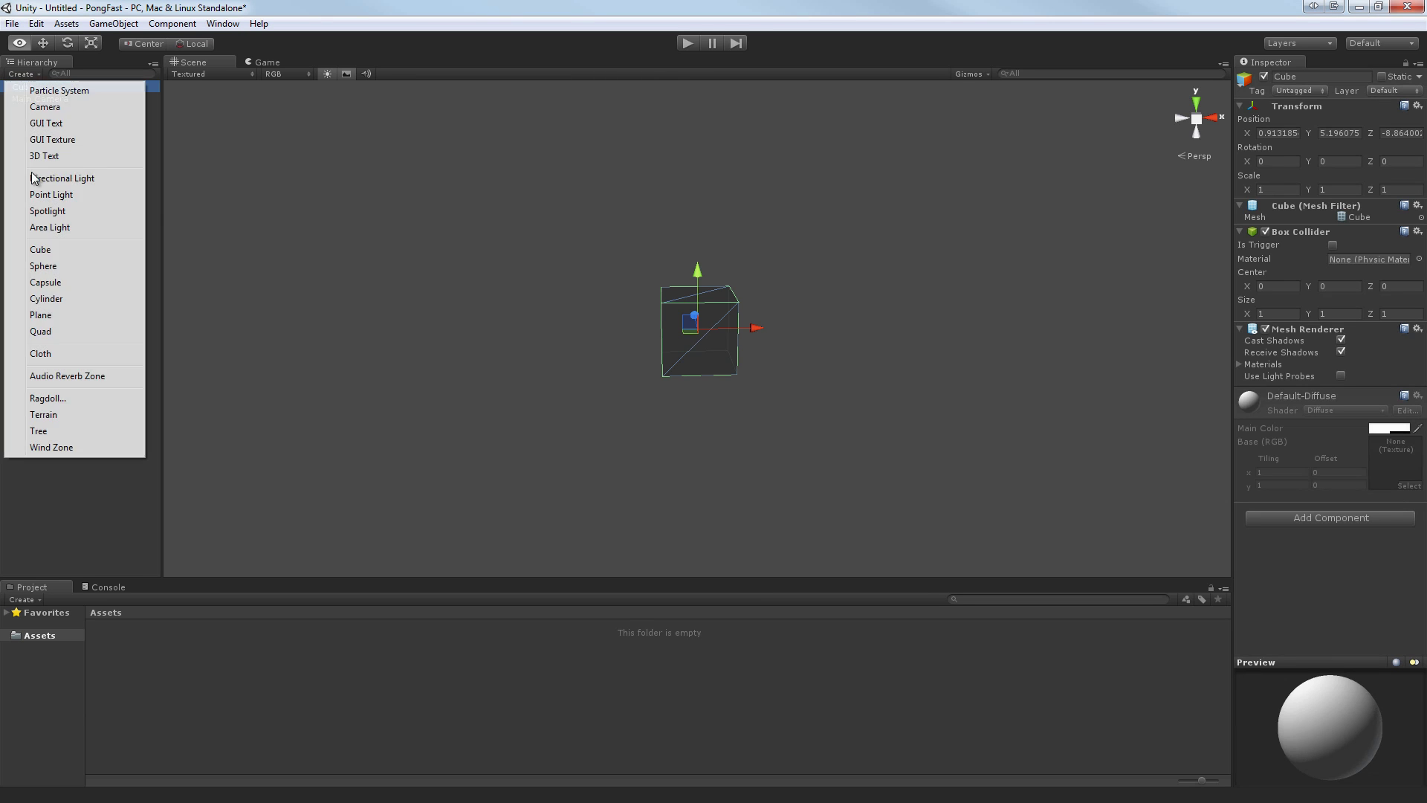
{"action": "left_click", "coordinate": [41, 250]}
{"action": "left_click", "coordinate": [34, 74]}
{"action": "left_click", "coordinate": [42, 265]}
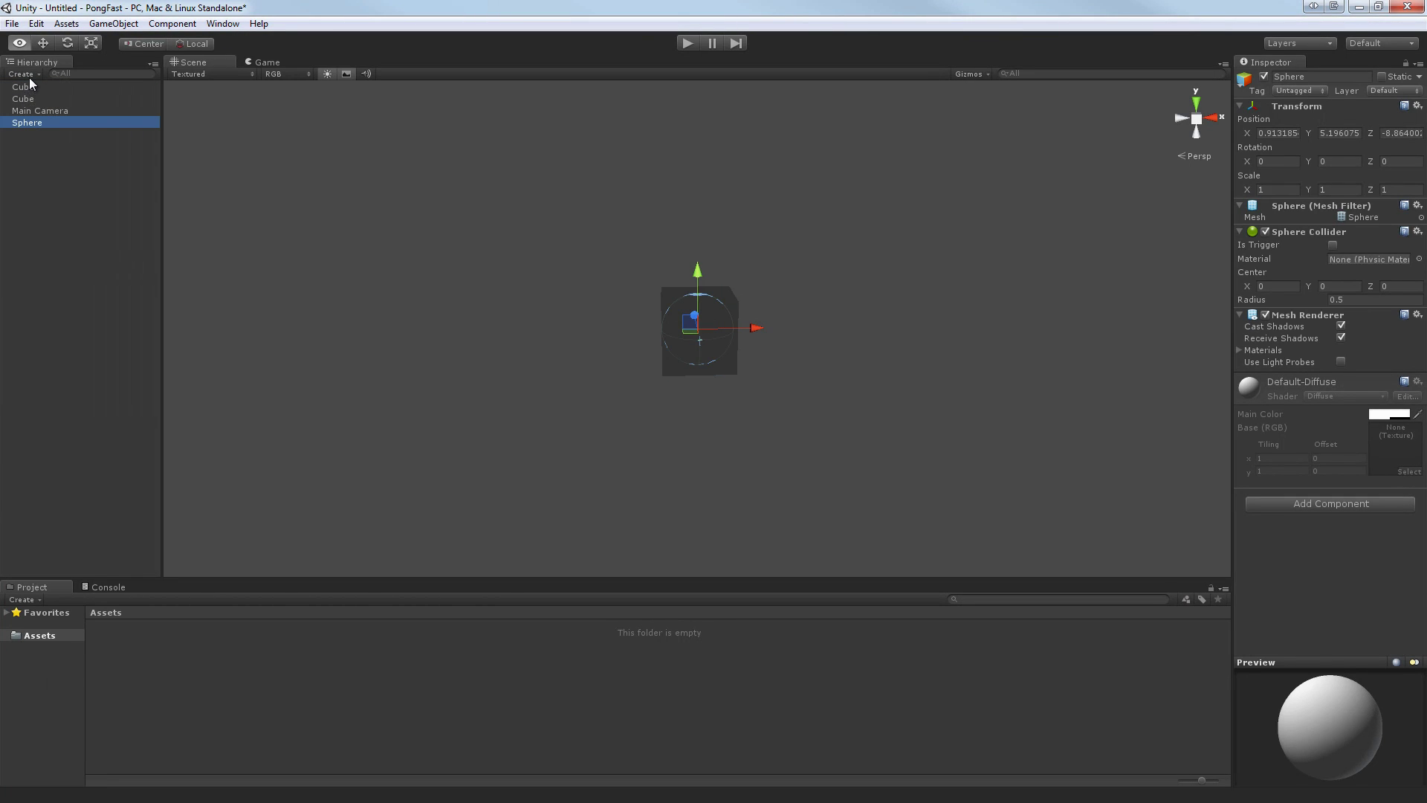
{"action": "left_click", "coordinate": [33, 73]}
{"action": "left_click", "coordinate": [52, 178]}
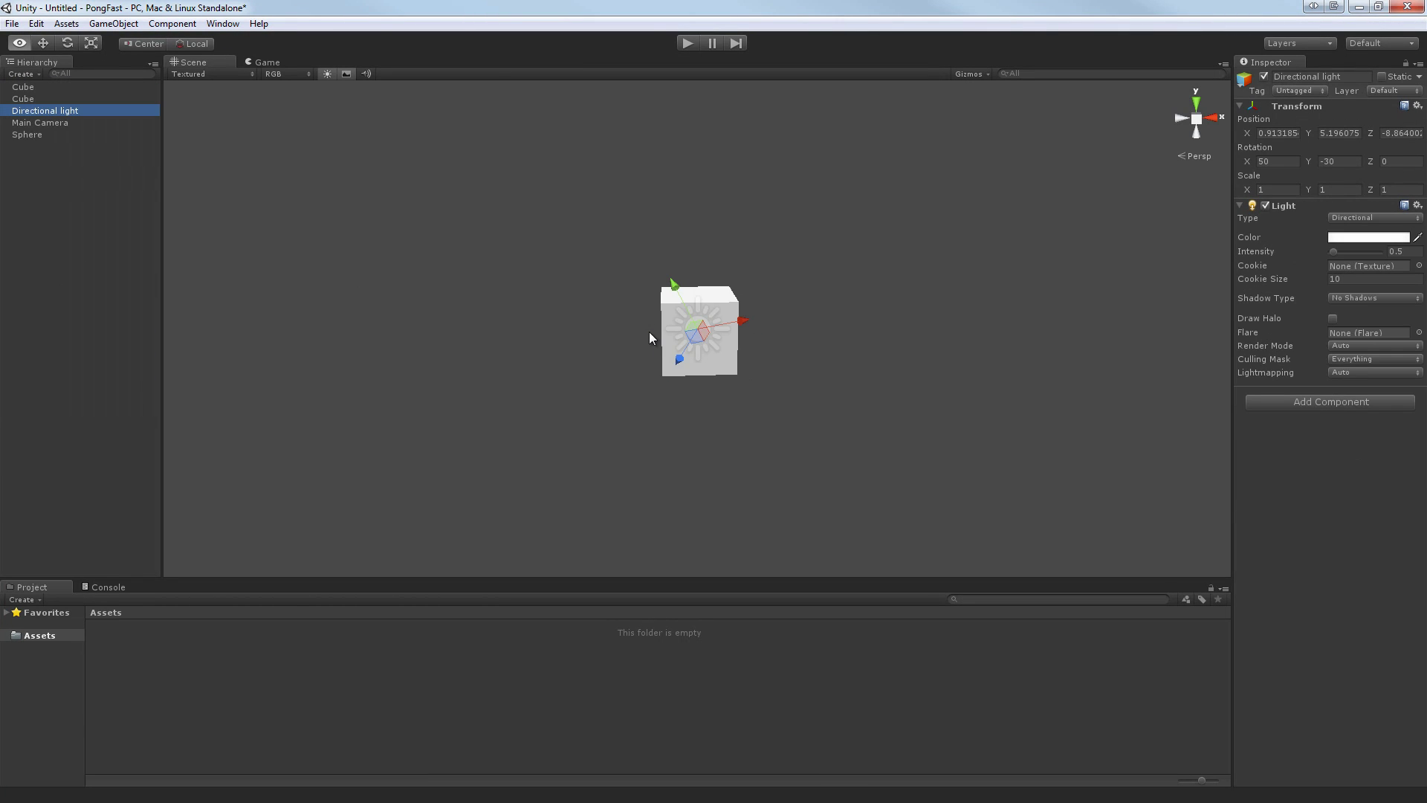
Rename the first cube Bump1 at position (-9, 1, 0) with scale 0.5 × 3 × 1.
{"action": "left_click", "coordinate": [23, 87]}
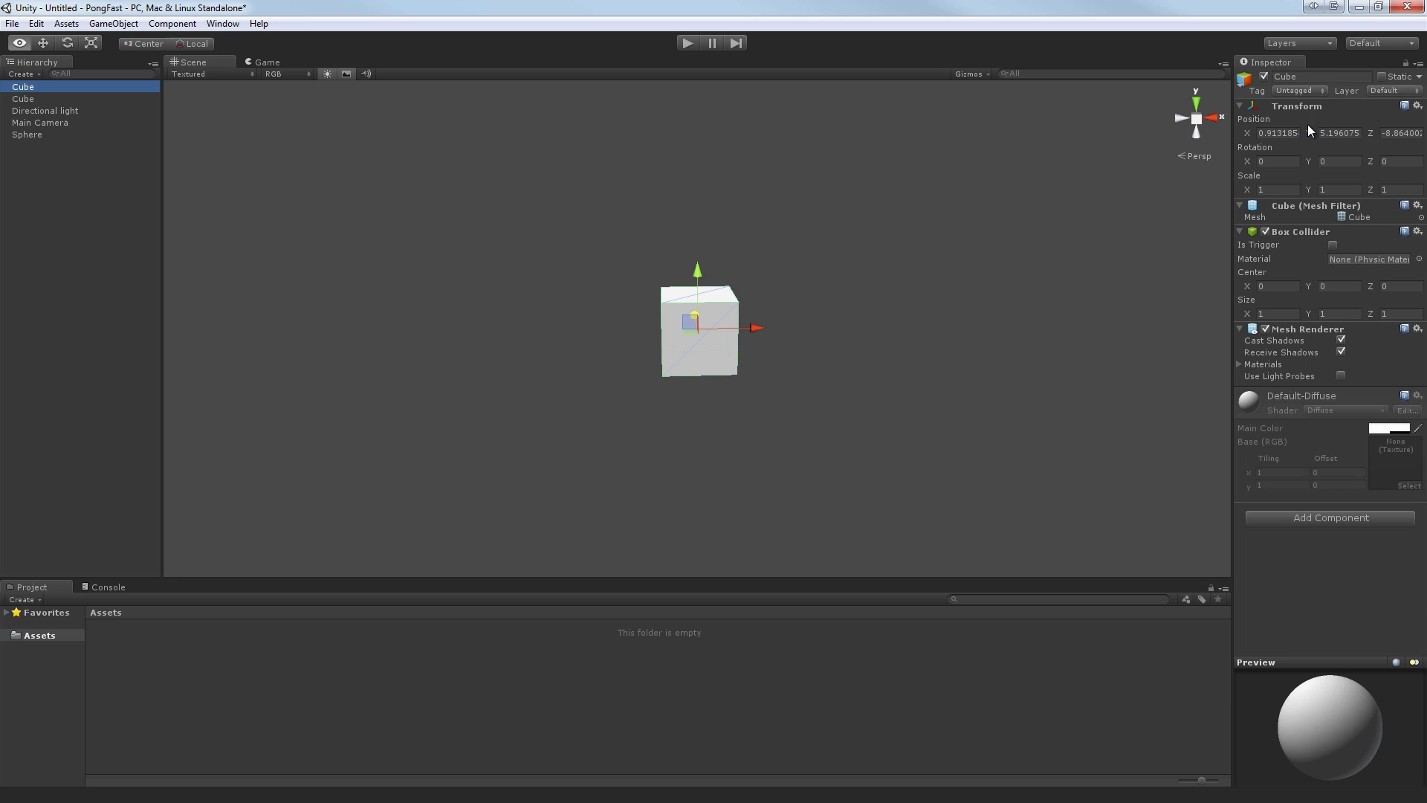
{"action": "left_click", "coordinate": [1299, 75]}
{"action": "type", "text": "Bump1"}
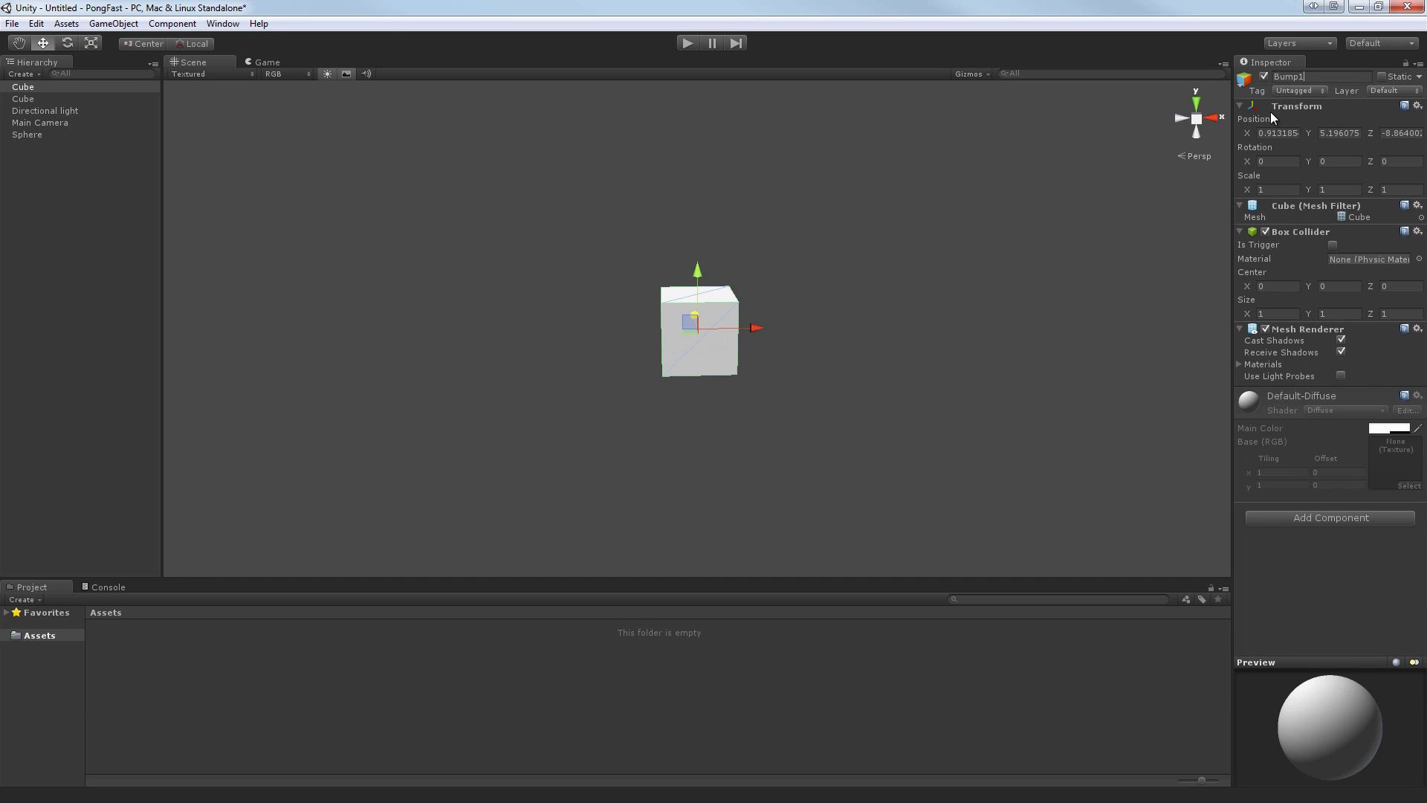
{"action": "left_click", "coordinate": [1272, 132]}
{"action": "type", "text": "-9"}
{"action": "key", "text": "Tab"}
{"action": "type", "text": "1"}
{"action": "key", "text": "Tab"}
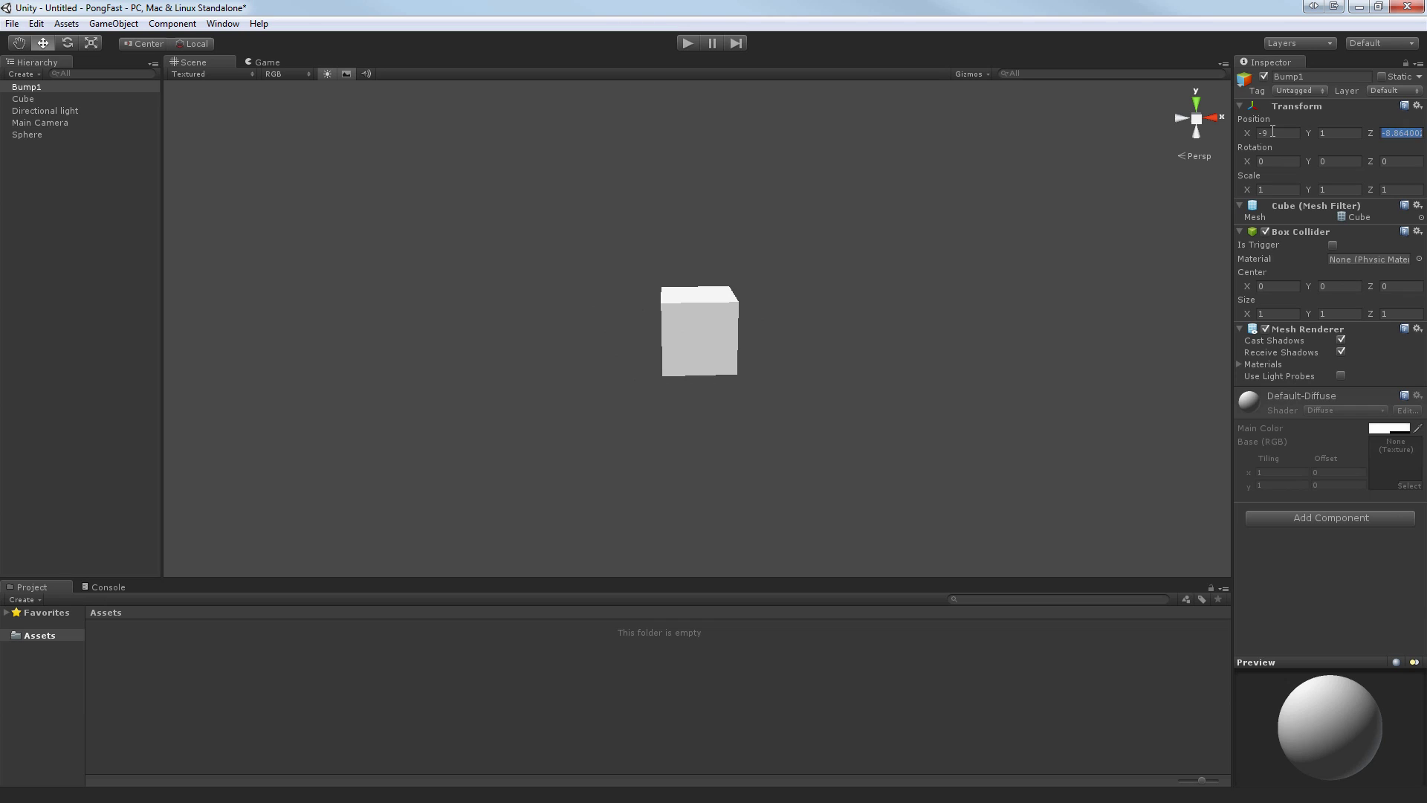
{"action": "type", "text": "0"}
{"action": "type", "text": "0.5"}
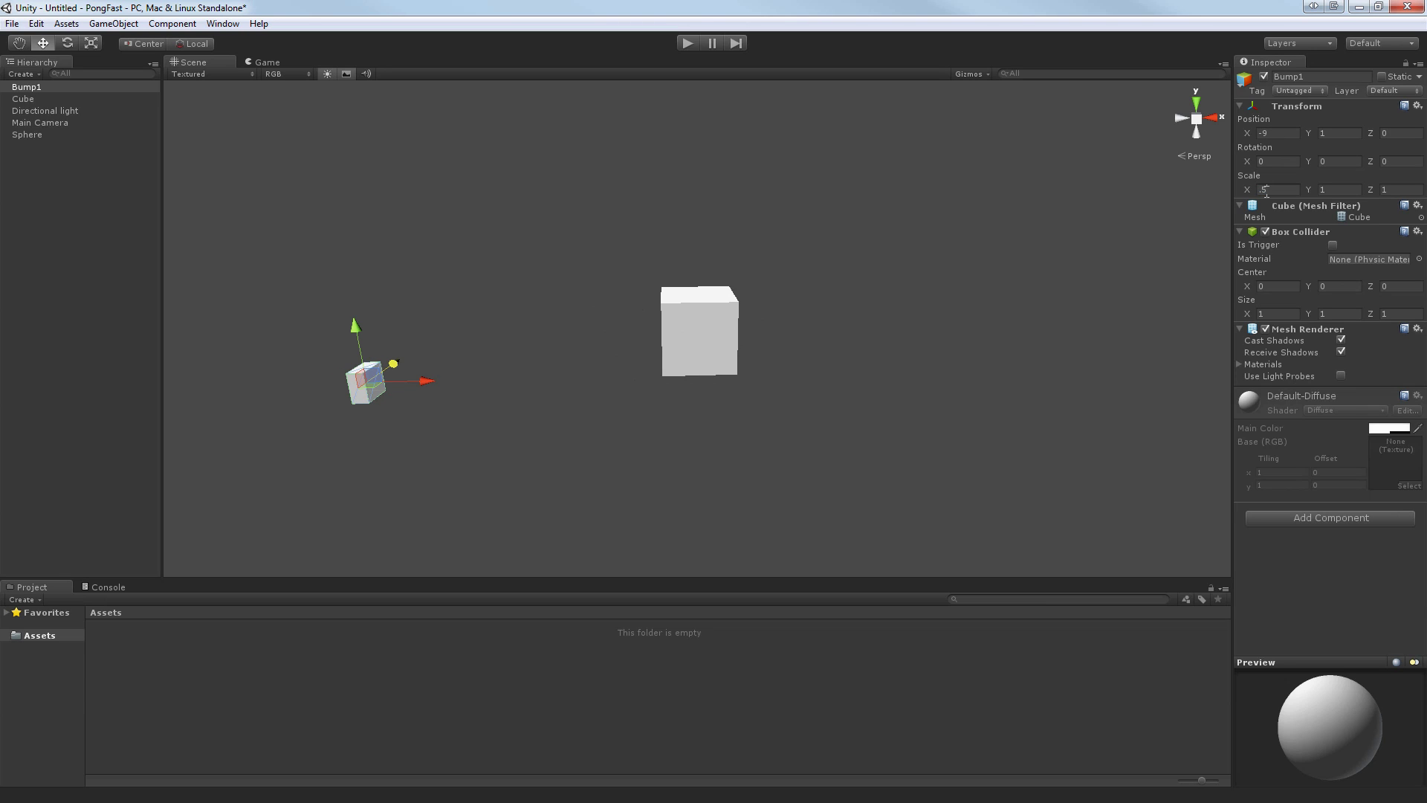
{"action": "key", "text": "Tab"}
{"action": "type", "text": "3"}
{"action": "key", "text": "Tab"}
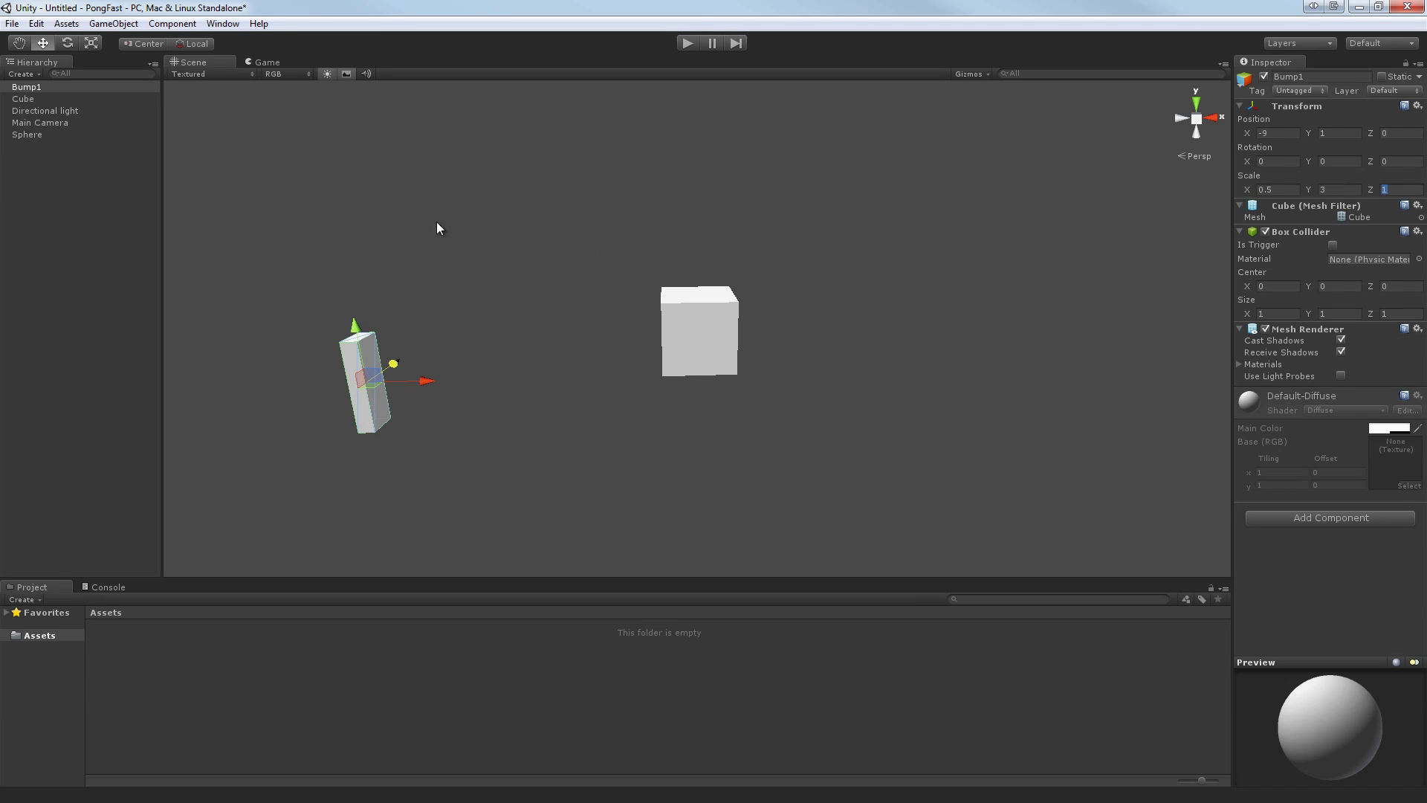
Duplicate Bump1 and rename the copy Bump2.
{"action": "right_click", "coordinate": [29, 87]}
{"action": "left_click", "coordinate": [76, 147]}
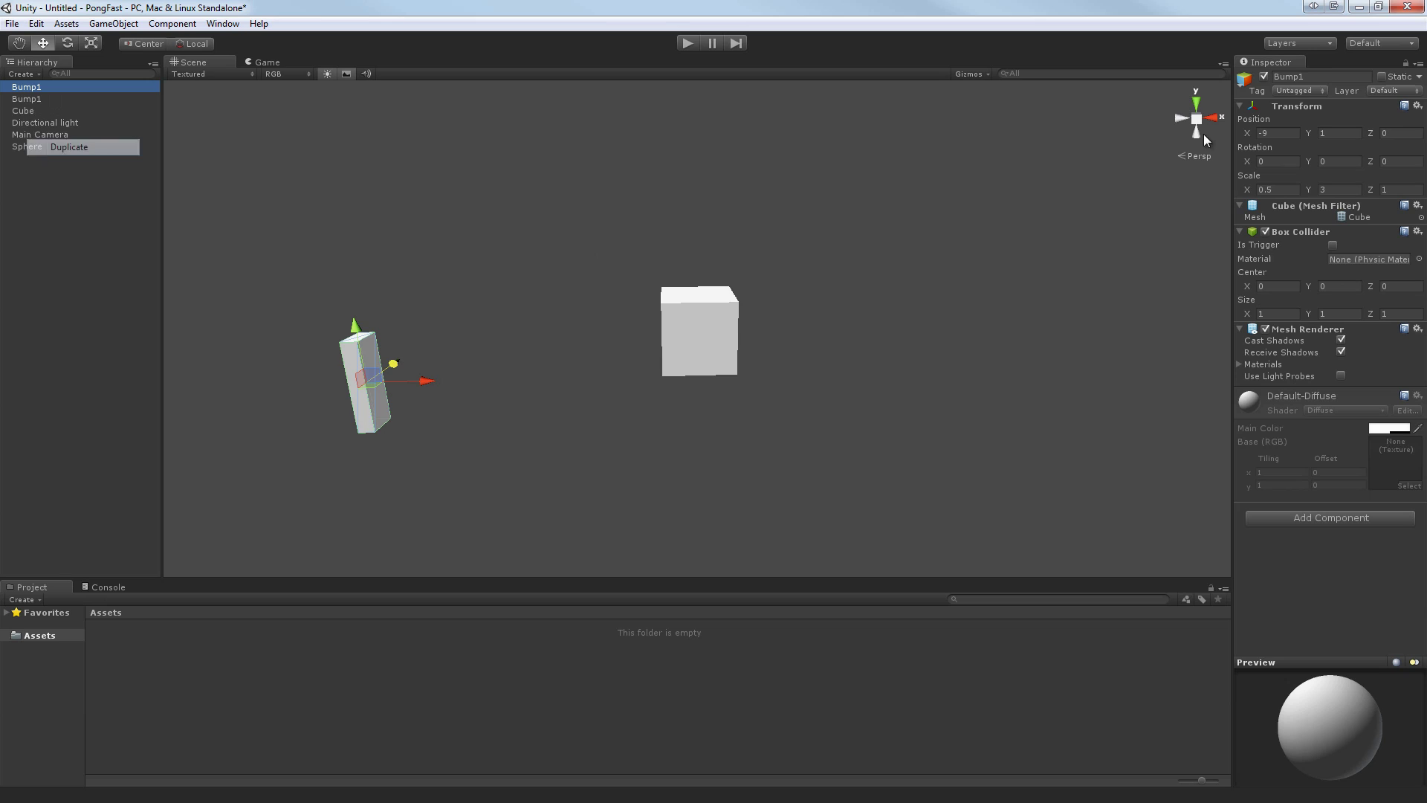
{"action": "left_click", "coordinate": [1329, 76]}
{"action": "key", "text": "BackSpace"}
{"action": "type", "text": "2"}
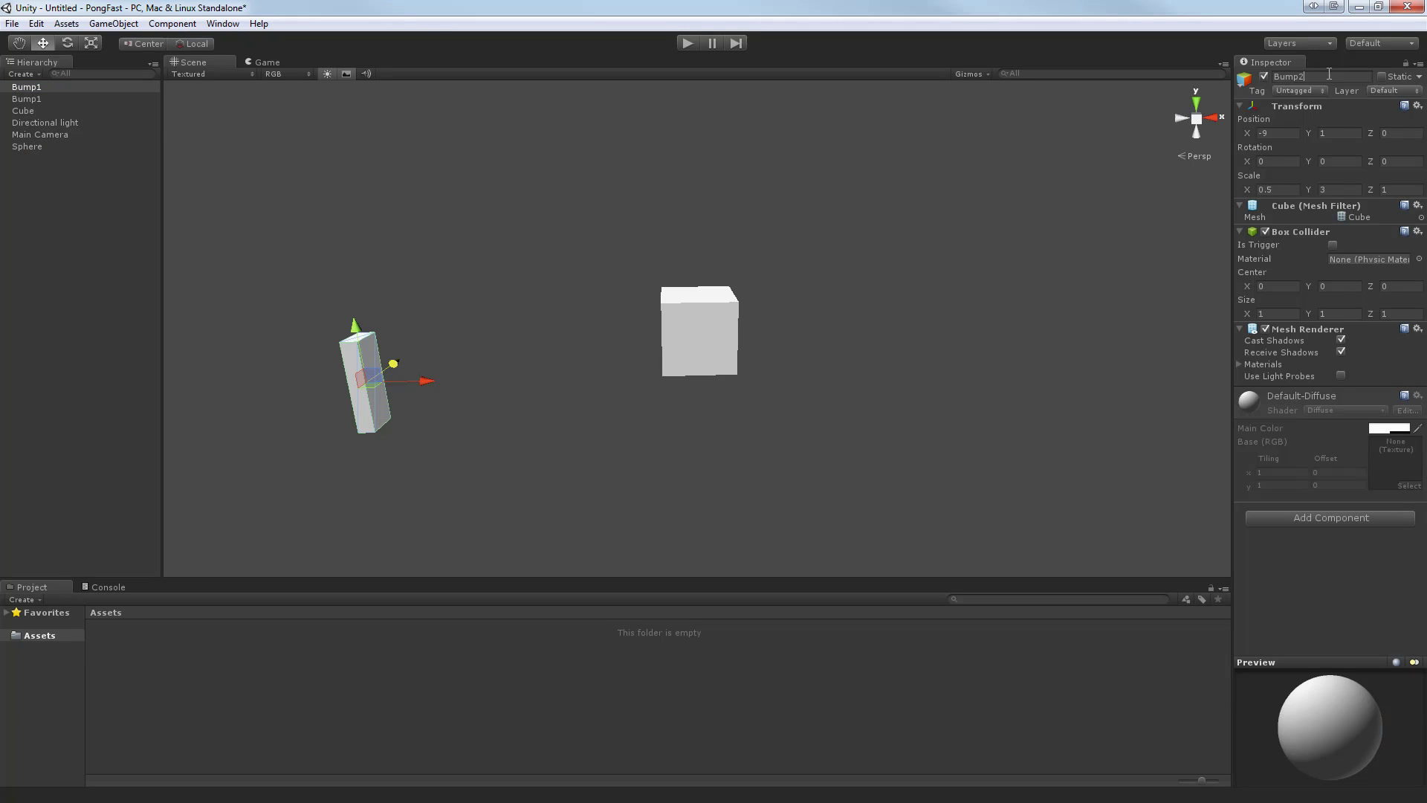
{"action": "left_click", "coordinate": [1267, 132]}
Set Bump2's X to 9 and centre the sphere at position (0, 1, 0).
{"action": "type", "text": "9"}
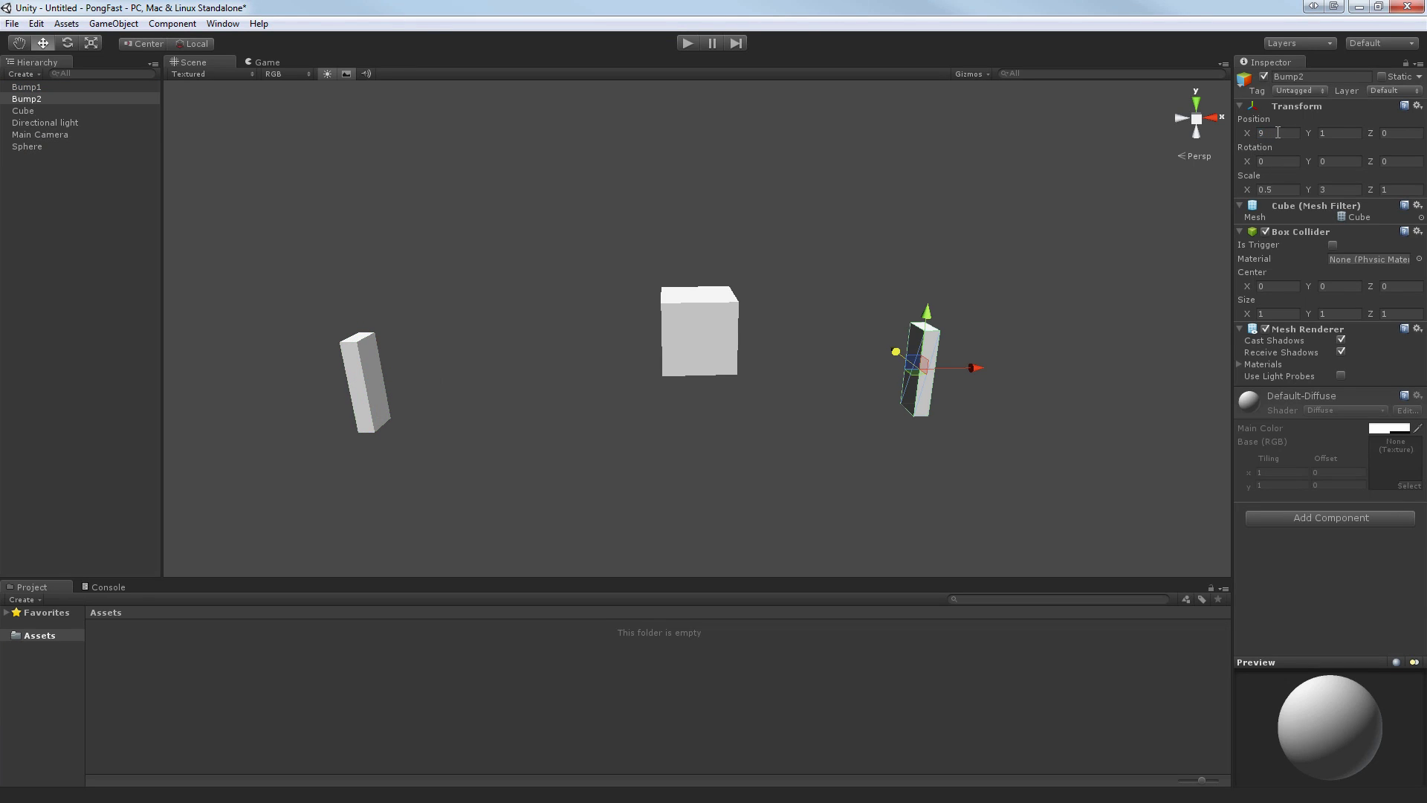
{"action": "left_click", "coordinate": [26, 146]}
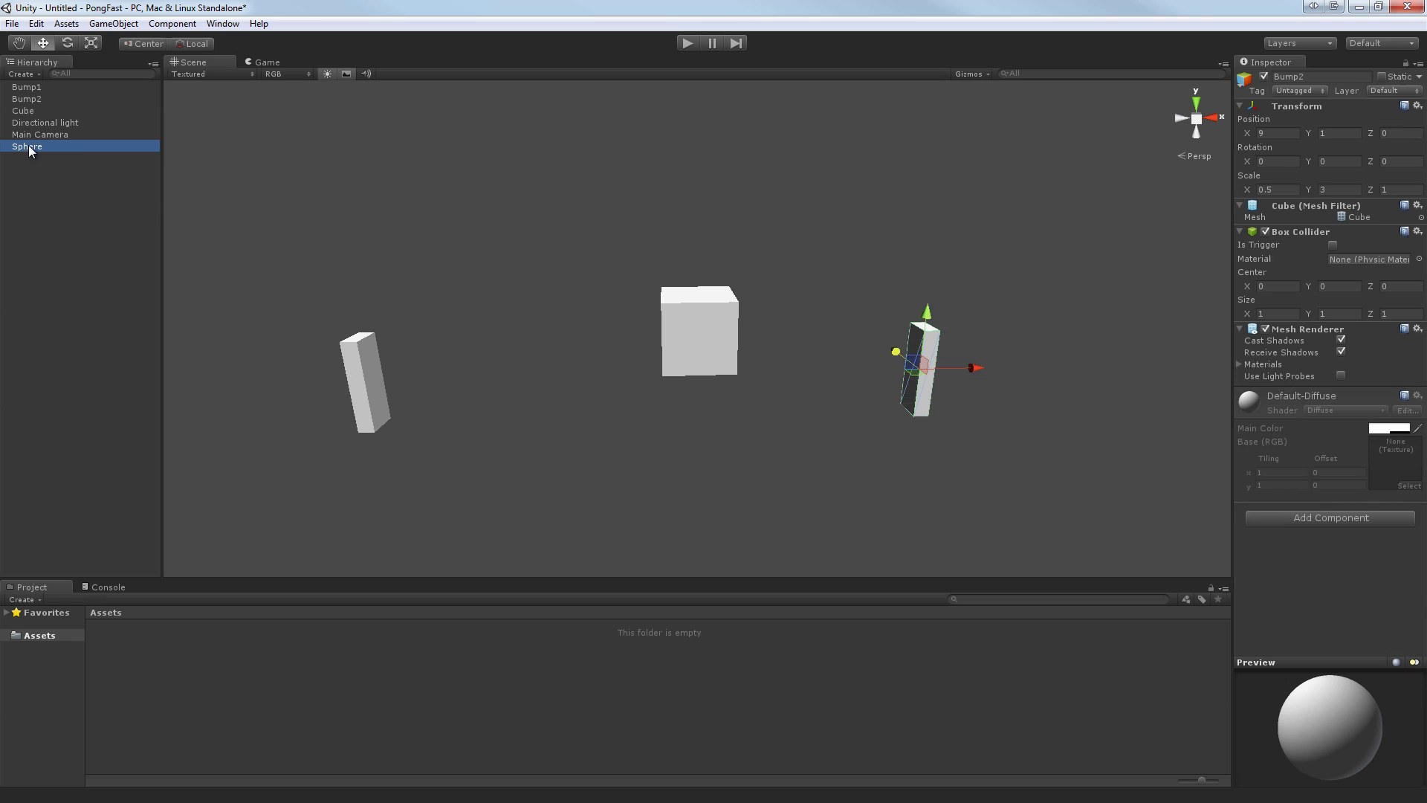
{"action": "left_click", "coordinate": [1278, 132]}
{"action": "type", "text": "0"}
{"action": "key", "text": "Tab"}
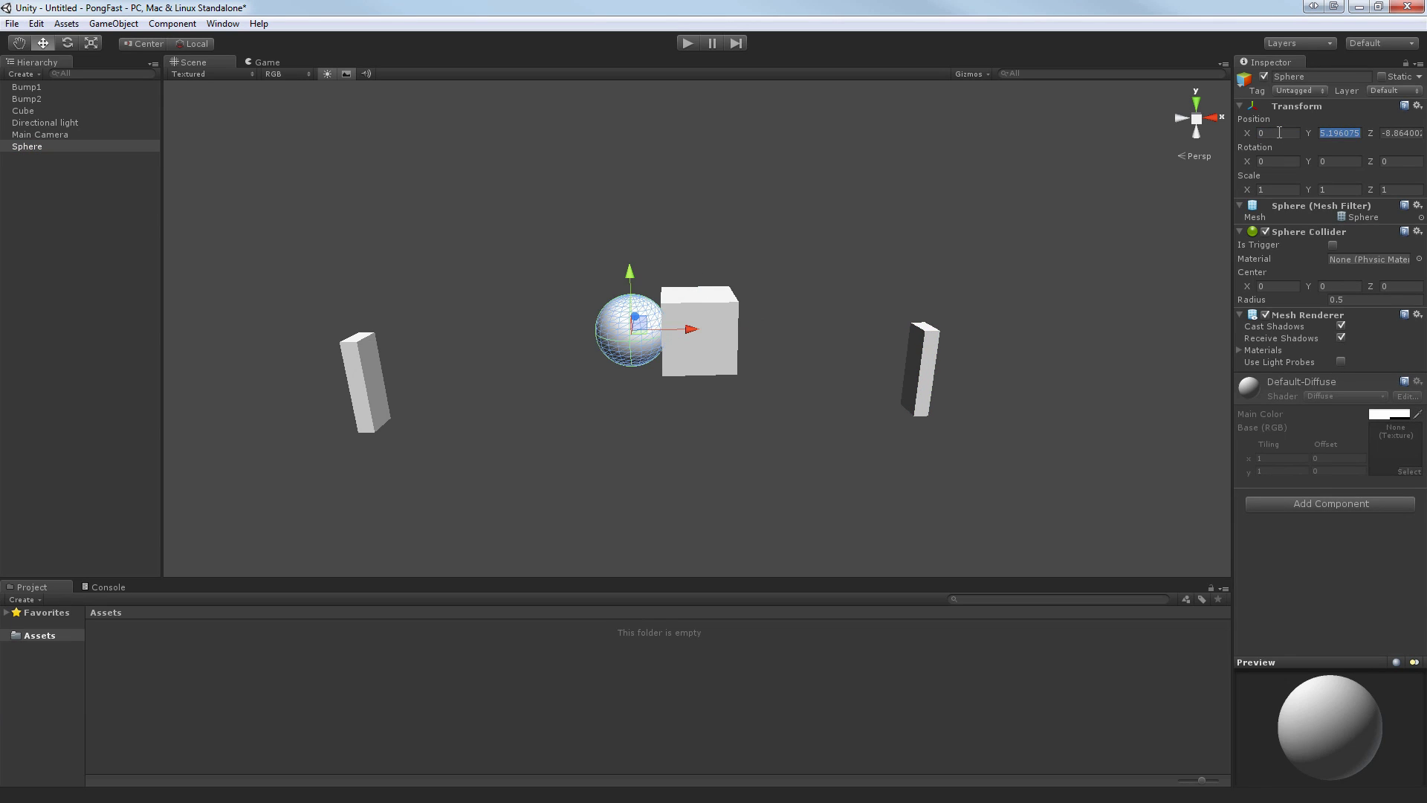
{"action": "type", "text": "1"}
{"action": "key", "text": "Tab"}
{"action": "type", "text": "0"}
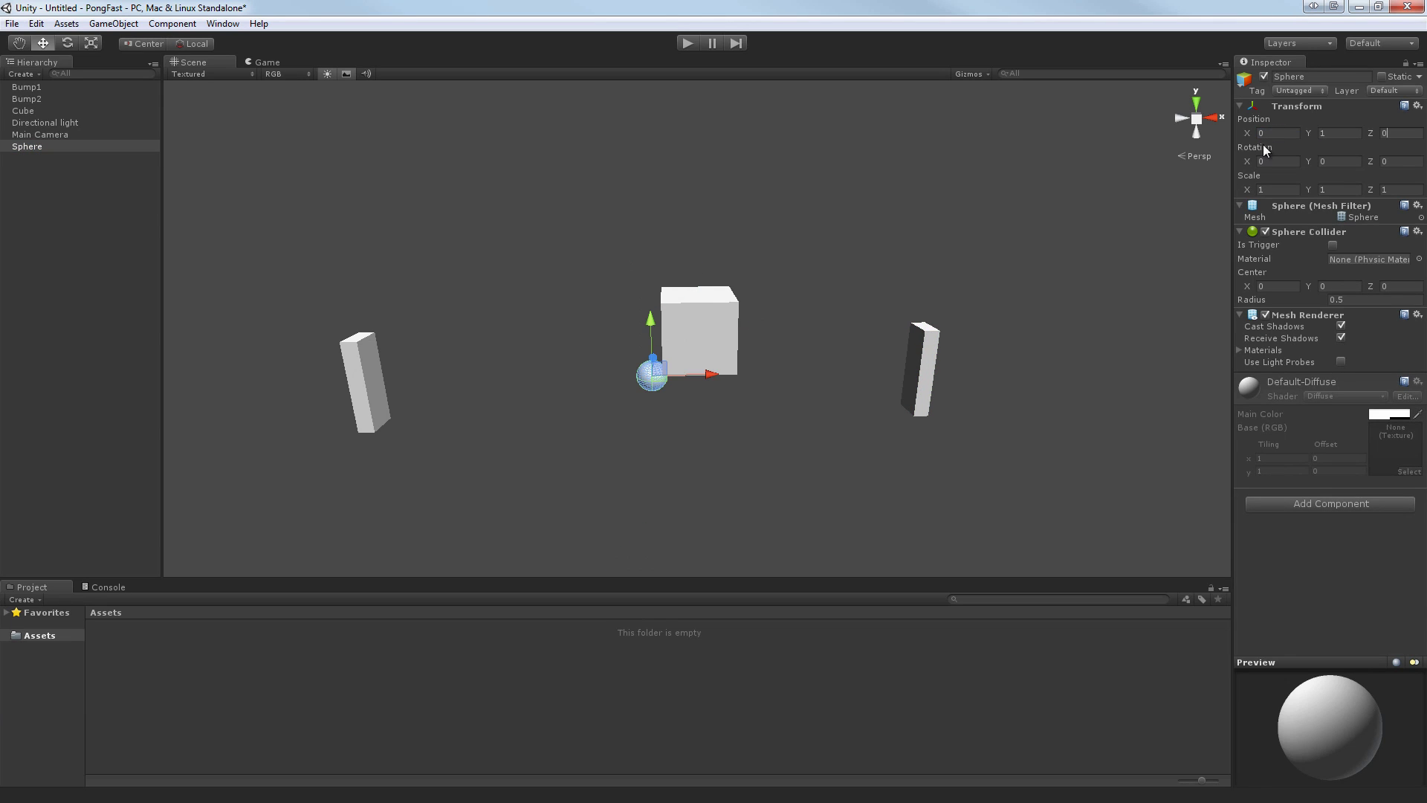
Give the sphere a Rigidbody with Use Gravity turned off.
{"action": "left_click", "coordinate": [172, 23]}
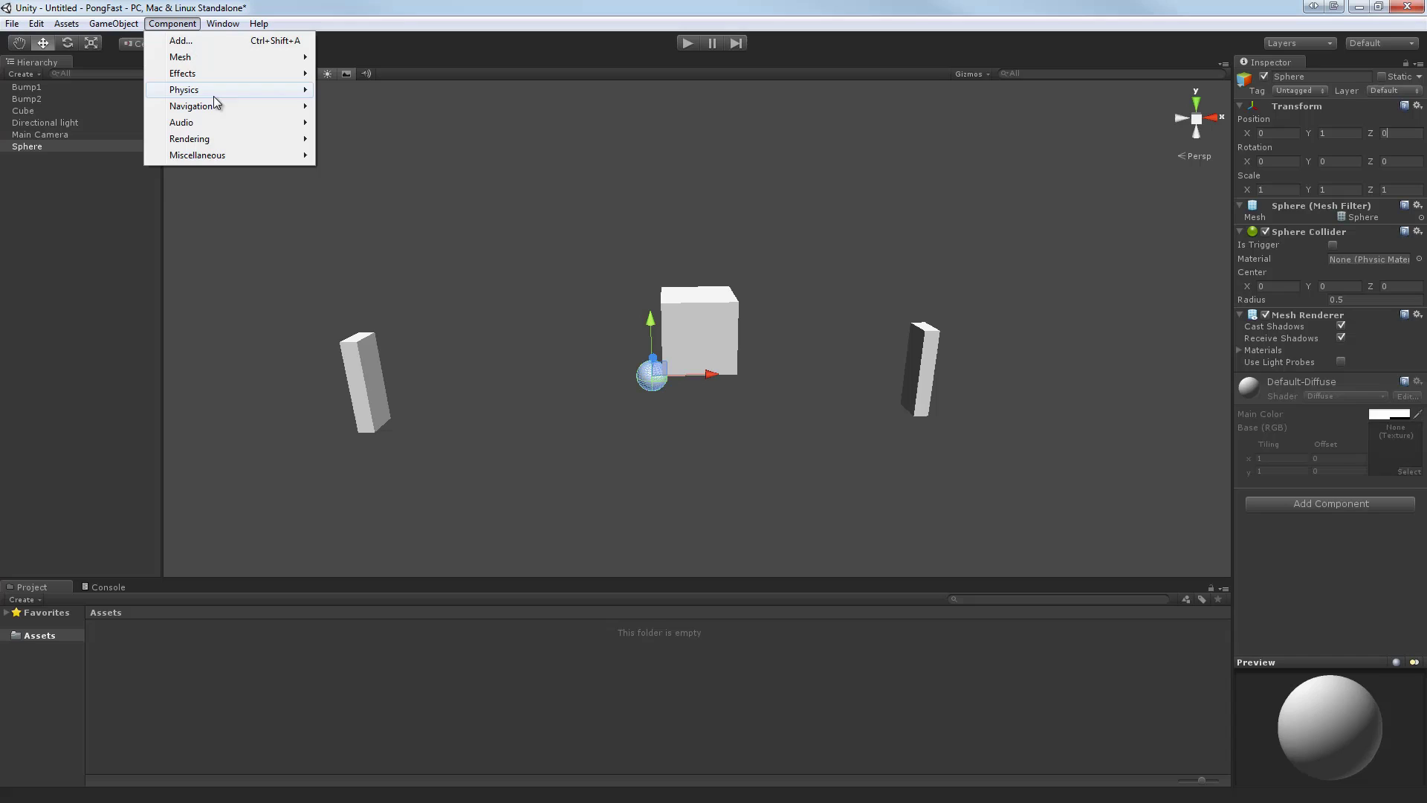
{"action": "mouse_move", "coordinate": [215, 90]}
{"action": "left_click", "coordinate": [349, 86]}
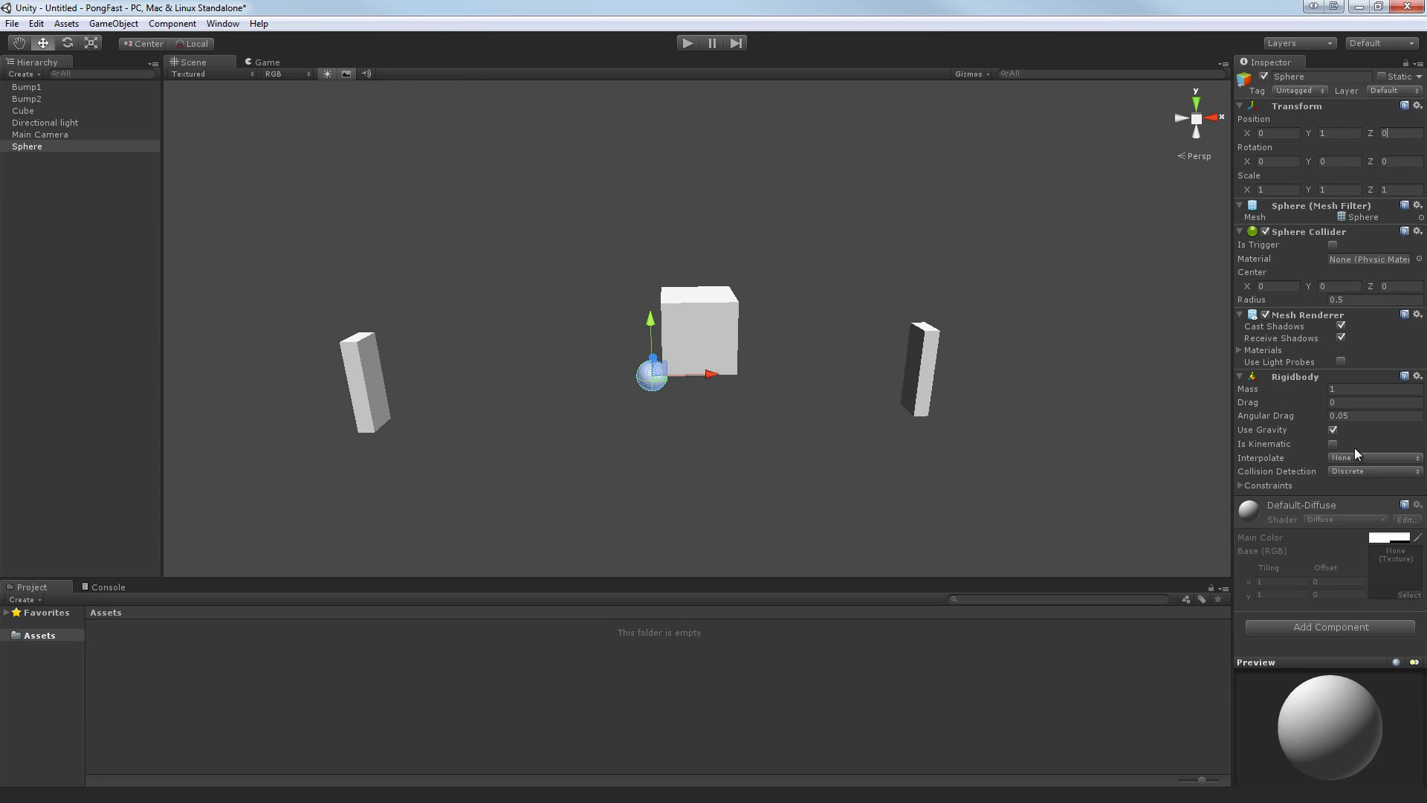
{"action": "left_click", "coordinate": [1333, 430]}
Make the remaining cube a bottom wall at (0, -5, 0) with X scale 23.
{"action": "left_click", "coordinate": [23, 110]}
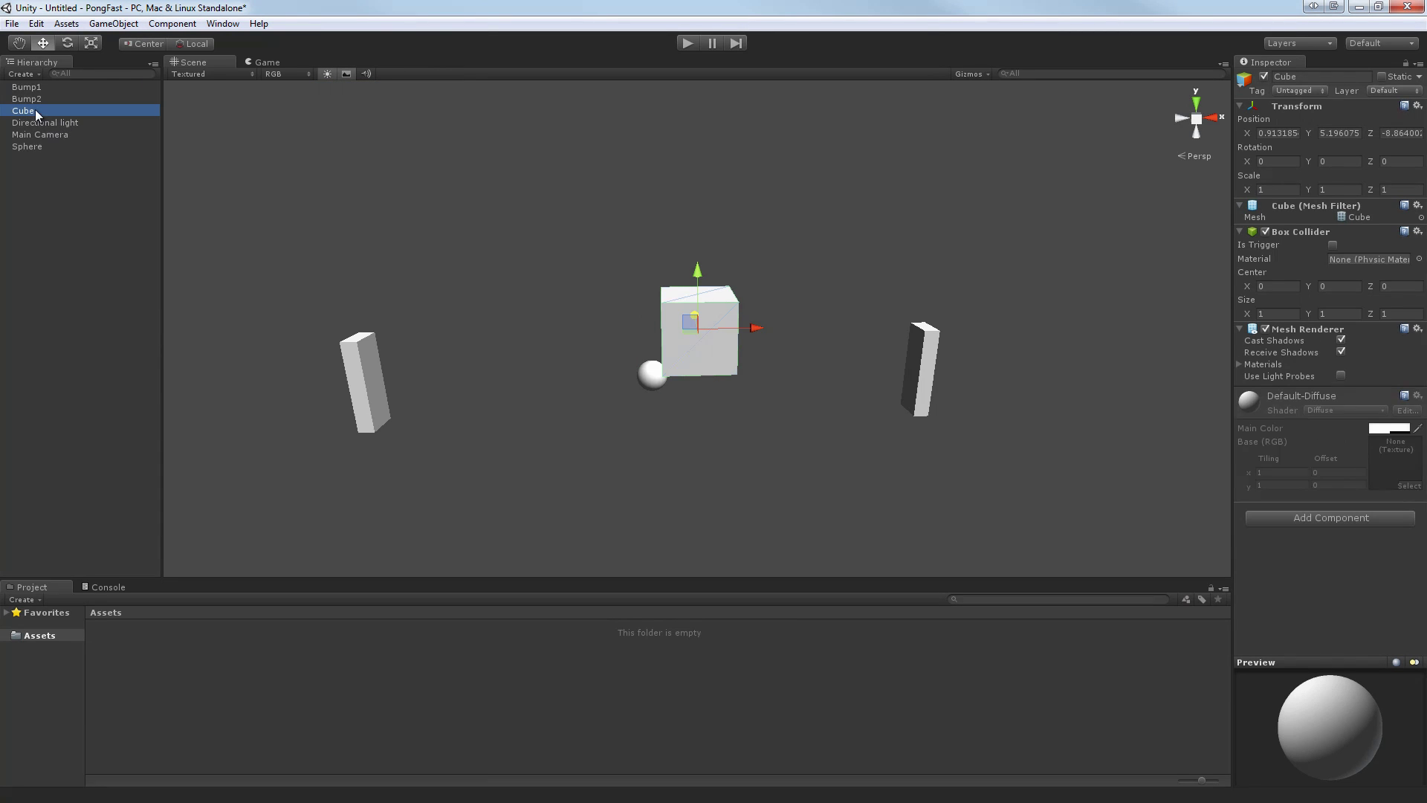
{"action": "left_click", "coordinate": [1295, 132]}
{"action": "type", "text": "0"}
{"action": "key", "text": "Tab"}
{"action": "type", "text": "-"}
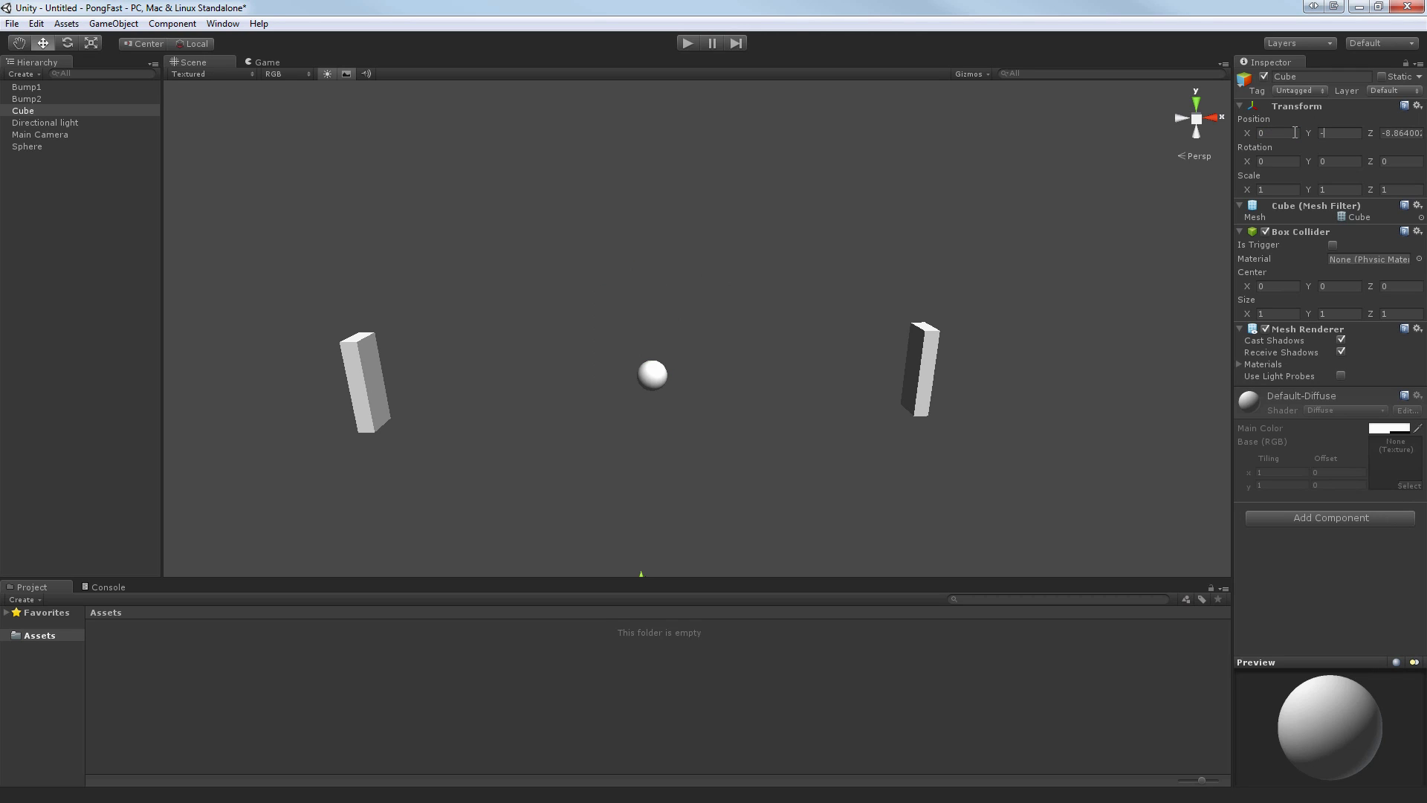
{"action": "type", "text": "5"}
{"action": "key", "text": "Tab"}
{"action": "type", "text": "025"}
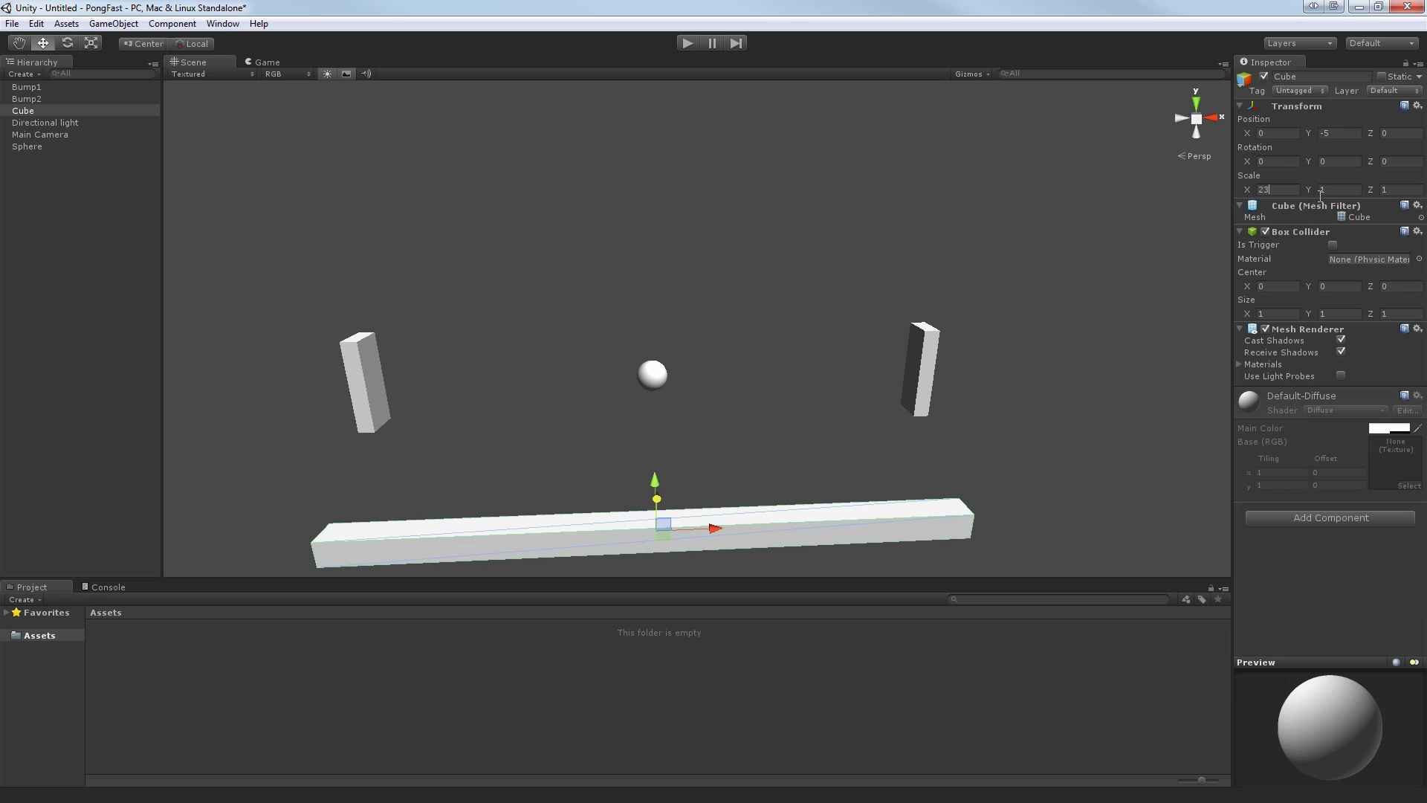
{"action": "key", "text": "Tab"}
Duplicate the bottom wall as a top wall at Y 7.
{"action": "right_click", "coordinate": [31, 110]}
{"action": "left_click", "coordinate": [89, 171]}
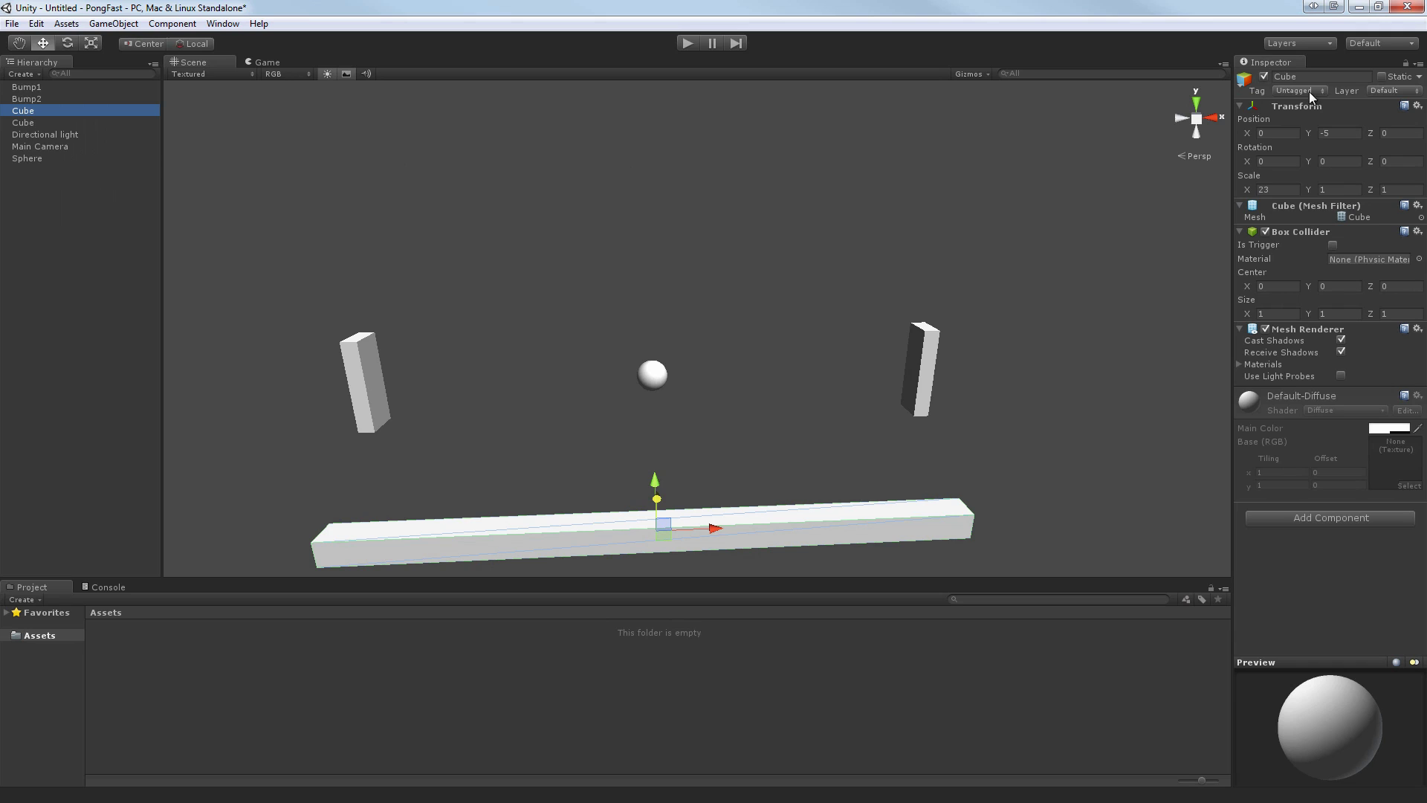
{"action": "left_click", "coordinate": [1347, 132]}
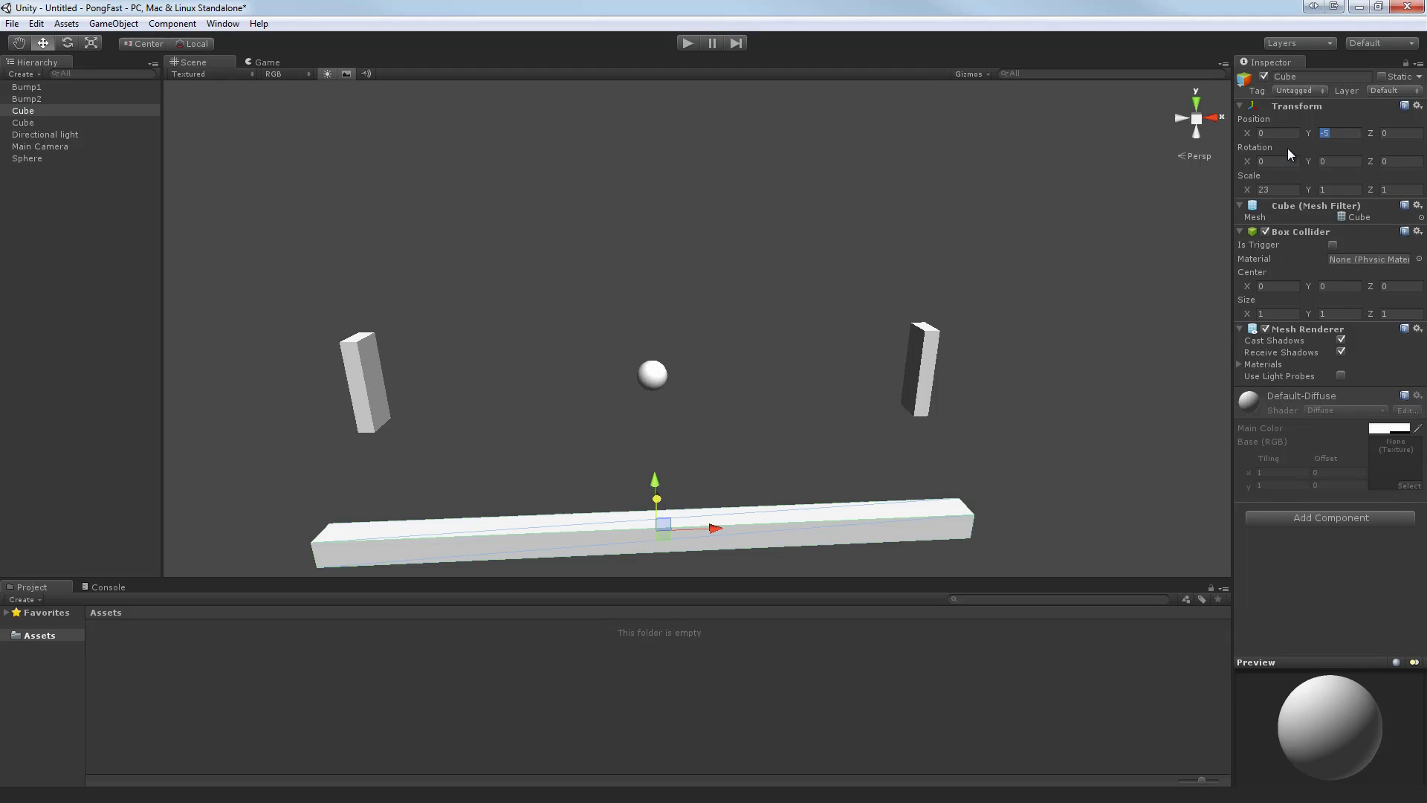
{"action": "type", "text": "7"}
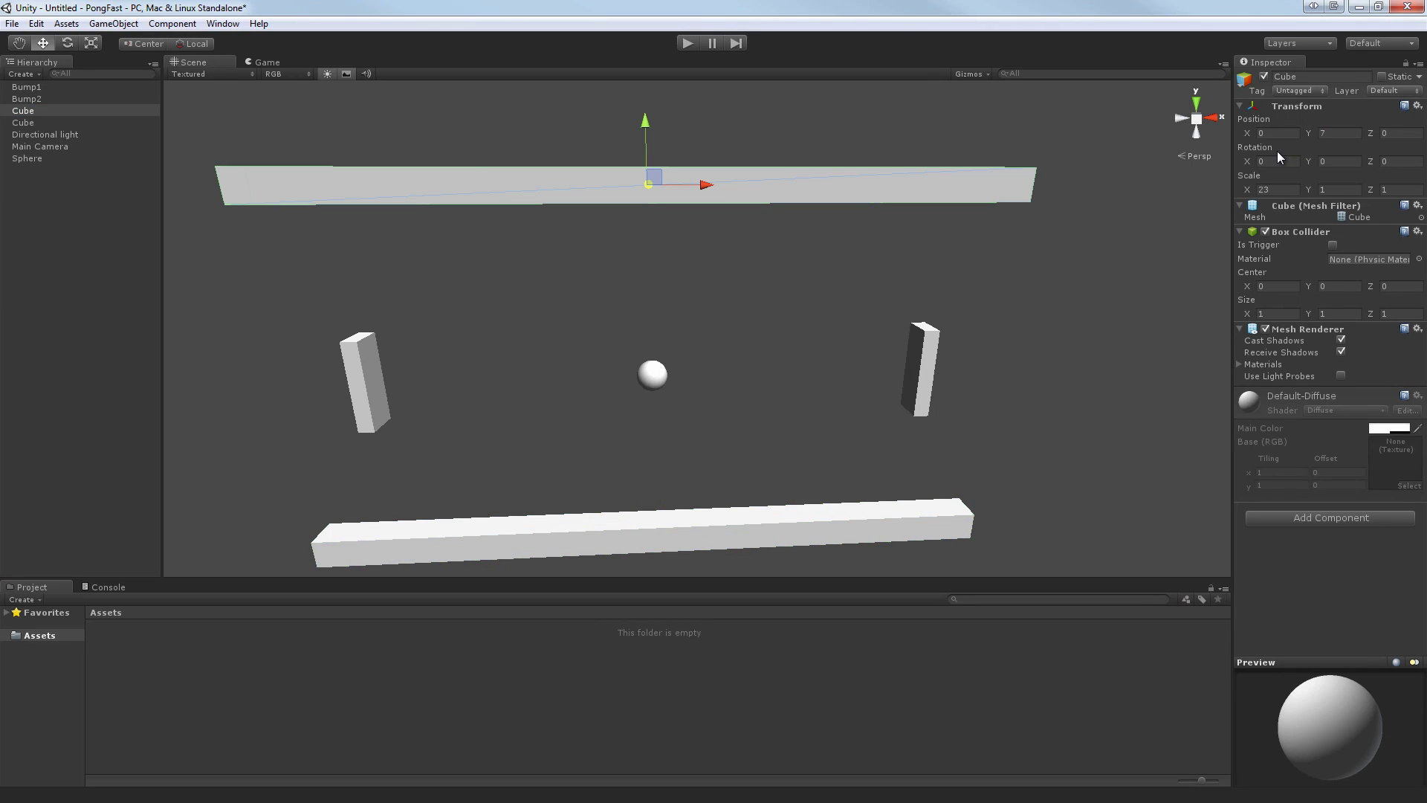
Set the Main Camera to Orthographic projection with size 6 and preview it in the Game view.
{"action": "left_click", "coordinate": [33, 147]}
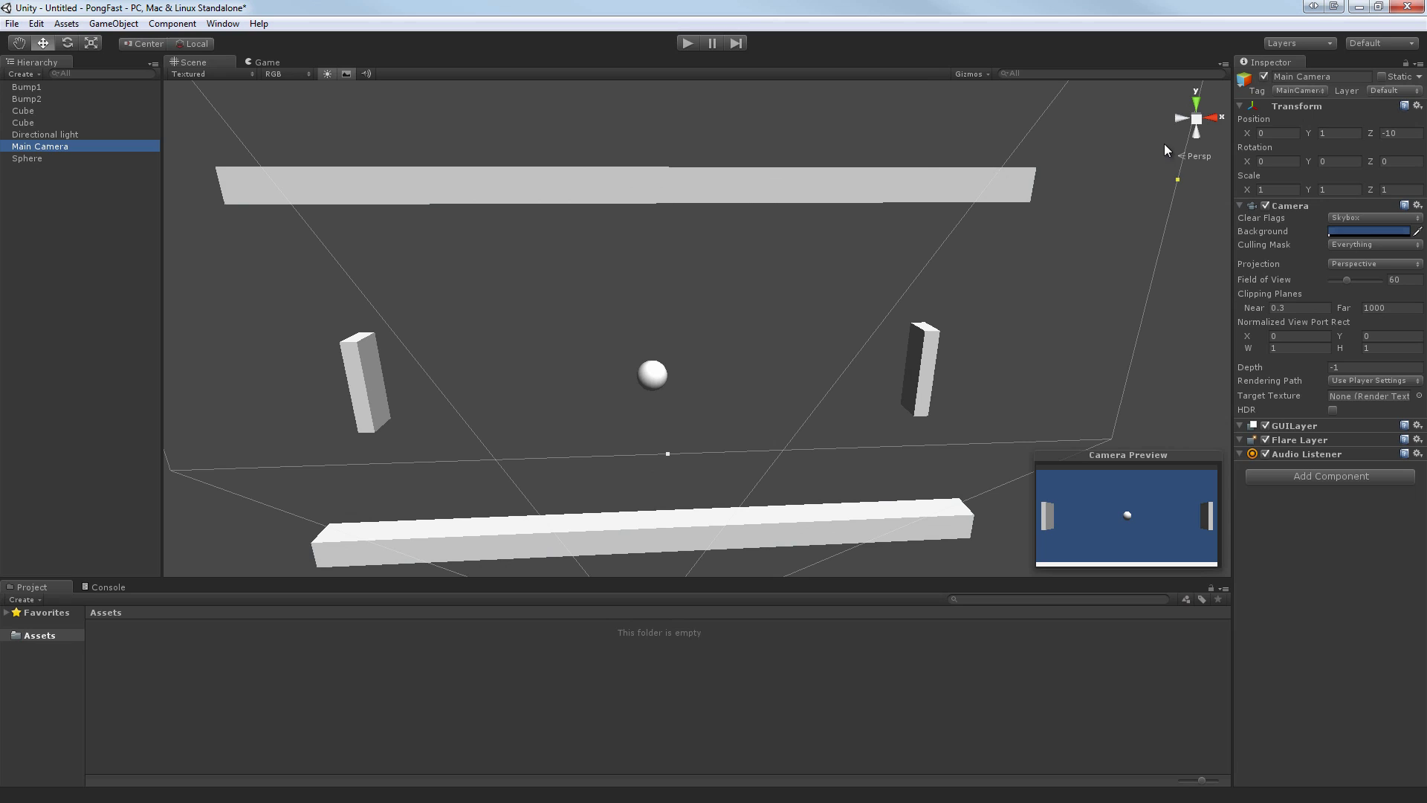
{"action": "left_click", "coordinate": [1341, 262]}
{"action": "left_click", "coordinate": [1388, 290]}
{"action": "left_click", "coordinate": [1377, 276]}
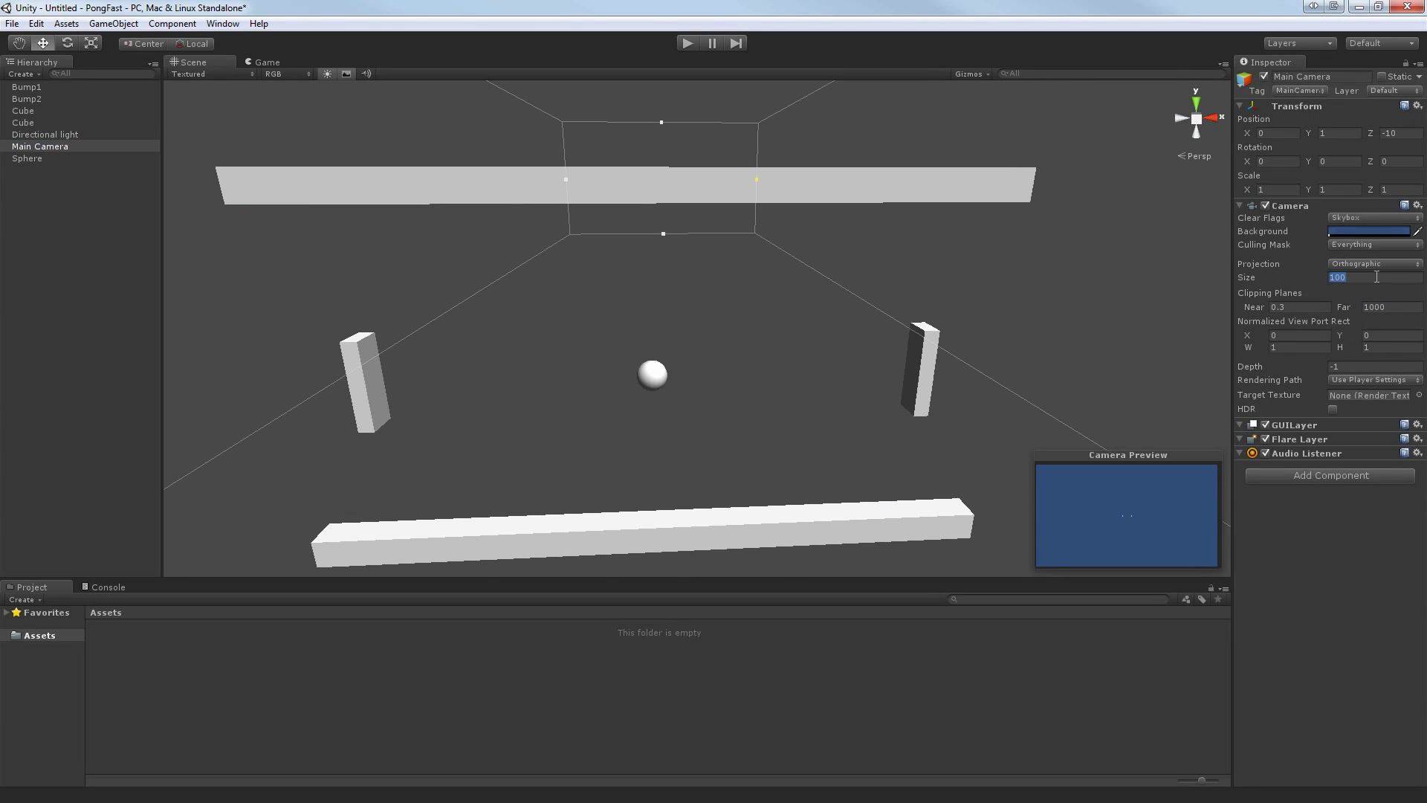
{"action": "type", "text": "6"}
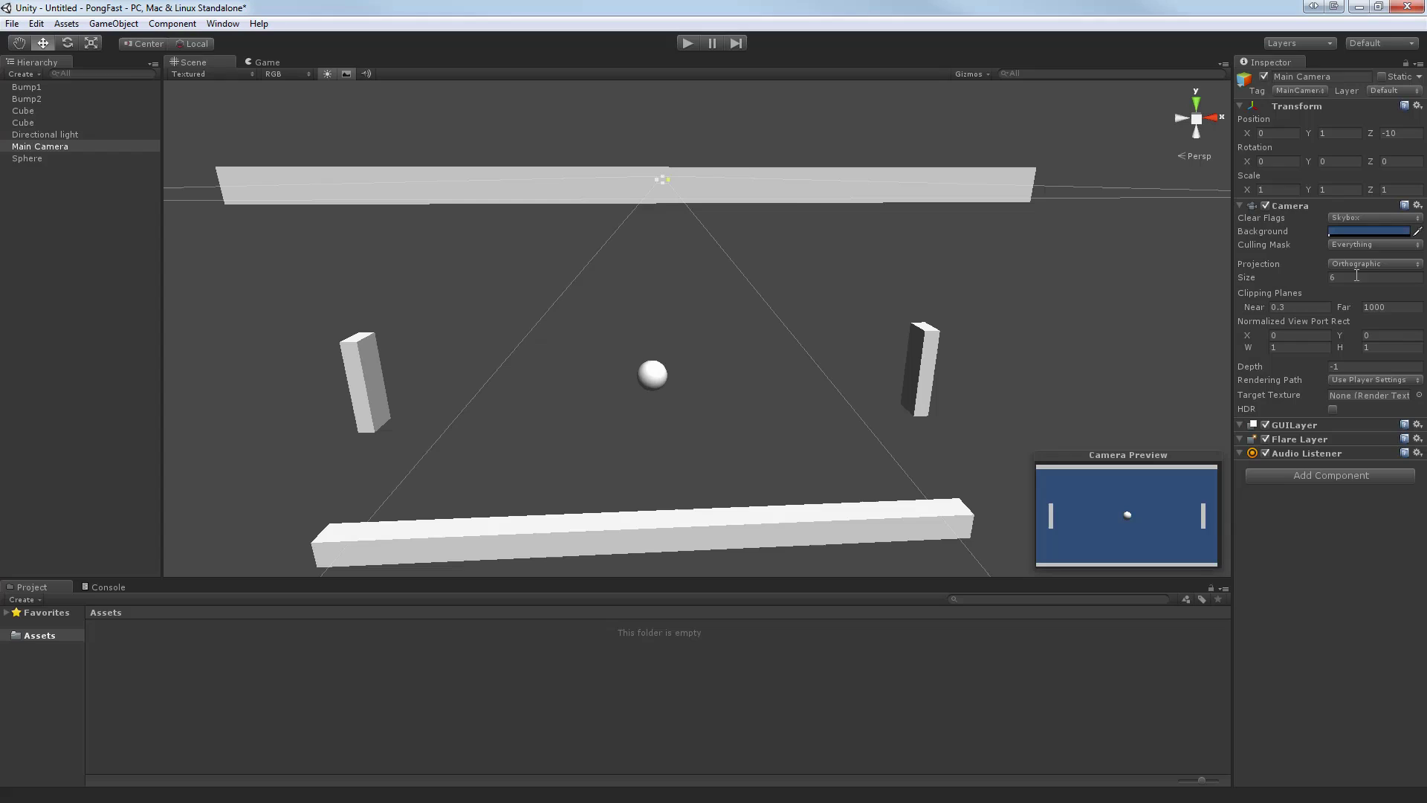
{"action": "left_click", "coordinate": [264, 62]}
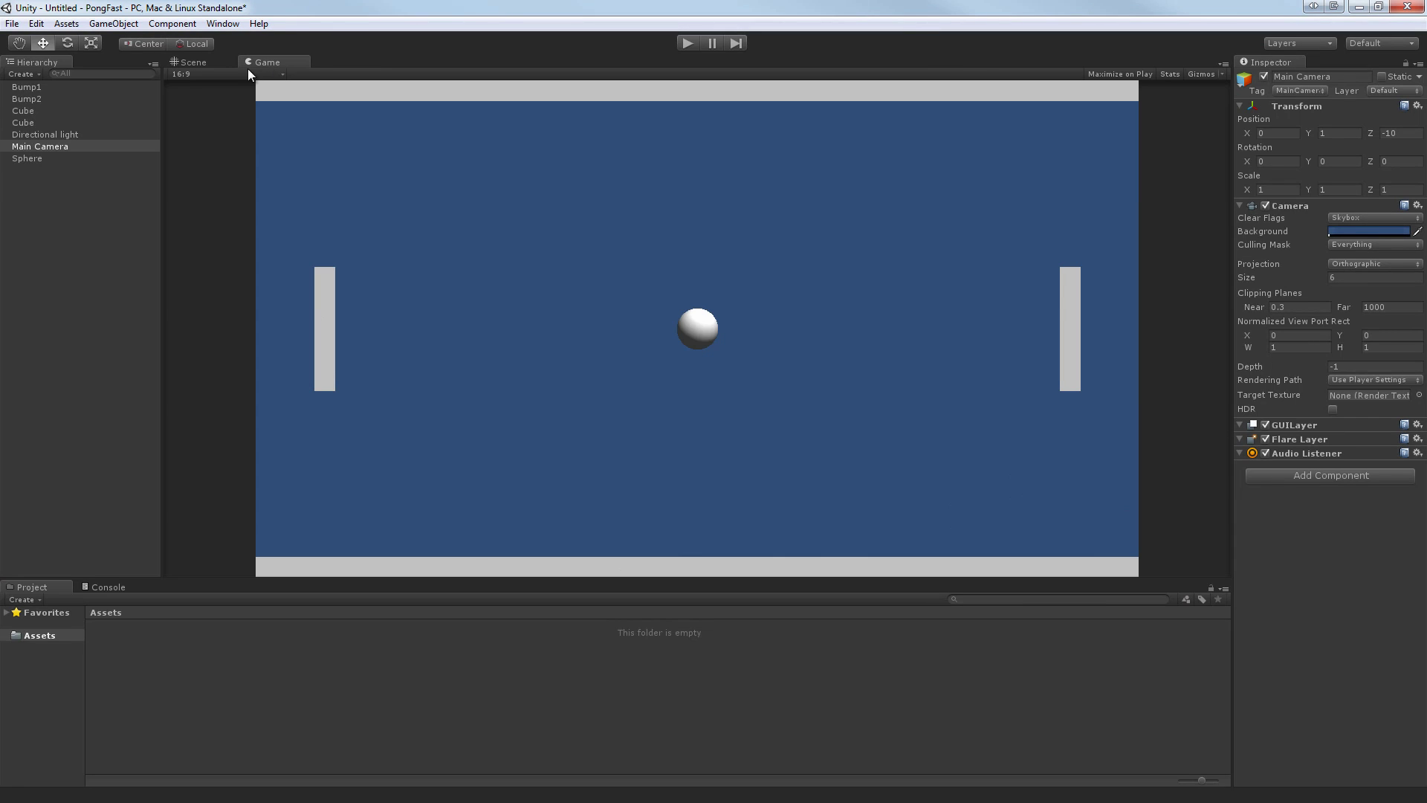
{"action": "left_click", "coordinate": [191, 62]}
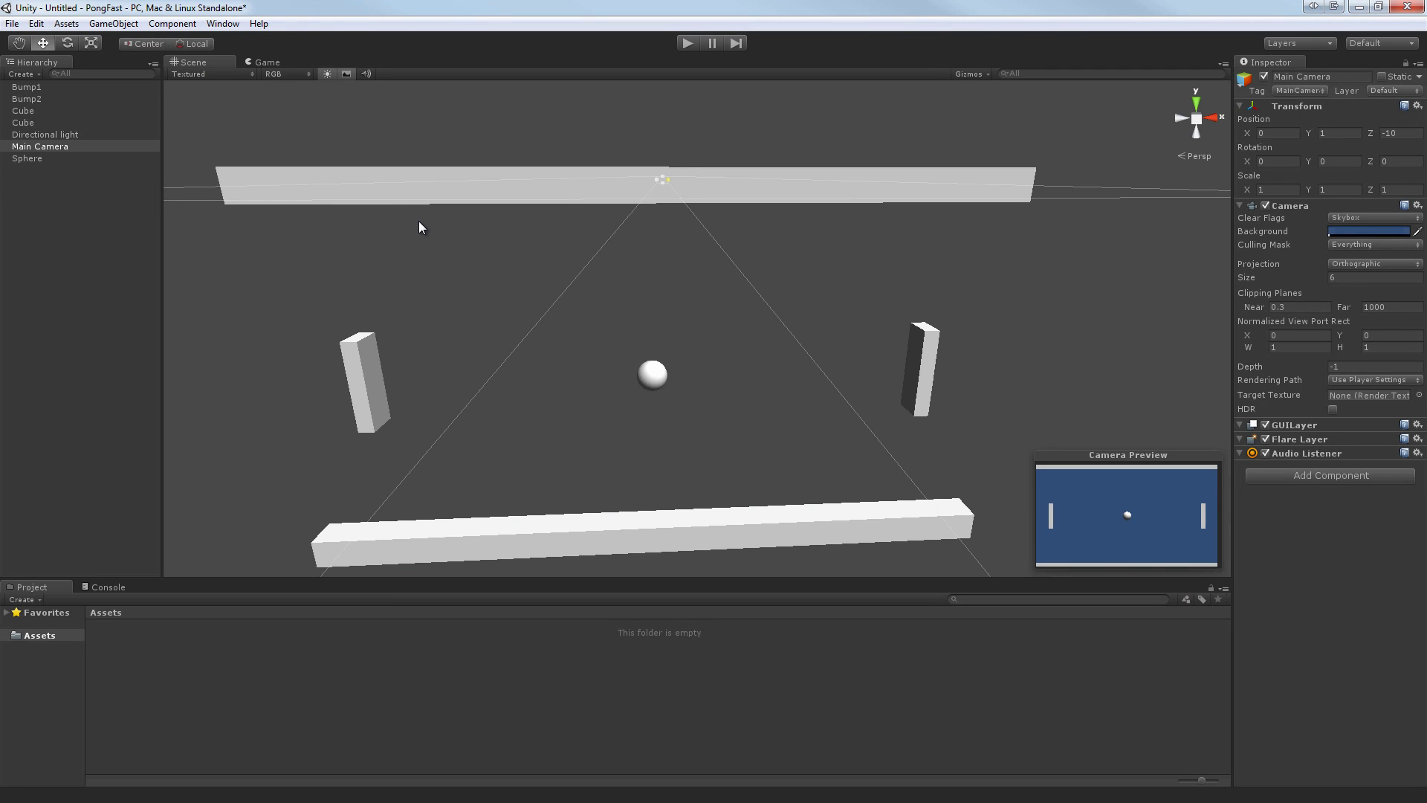
In the Input settings, set the Horizontal axis's Alt Positive Button to q.
{"action": "left_click", "coordinate": [35, 23]}
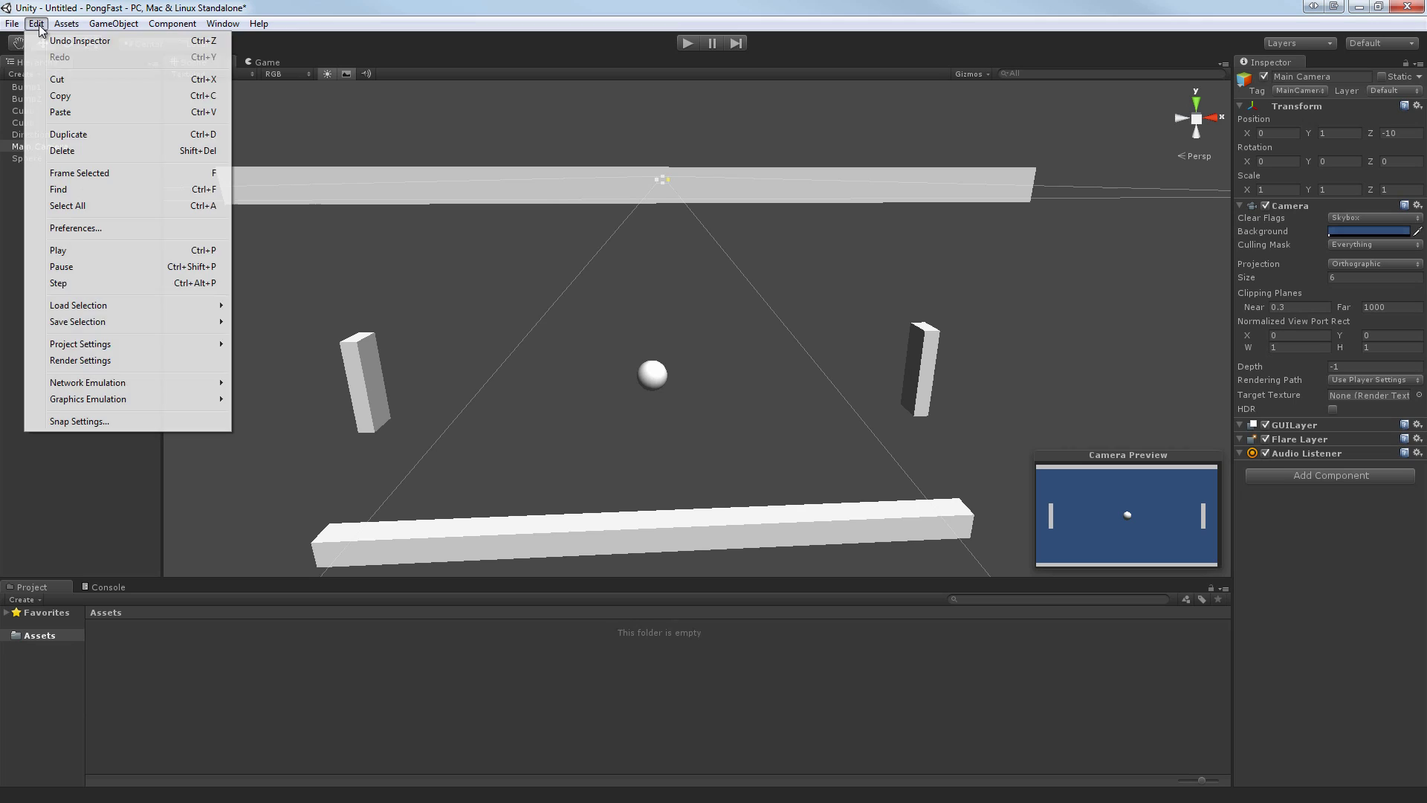
{"action": "mouse_move", "coordinate": [126, 345]}
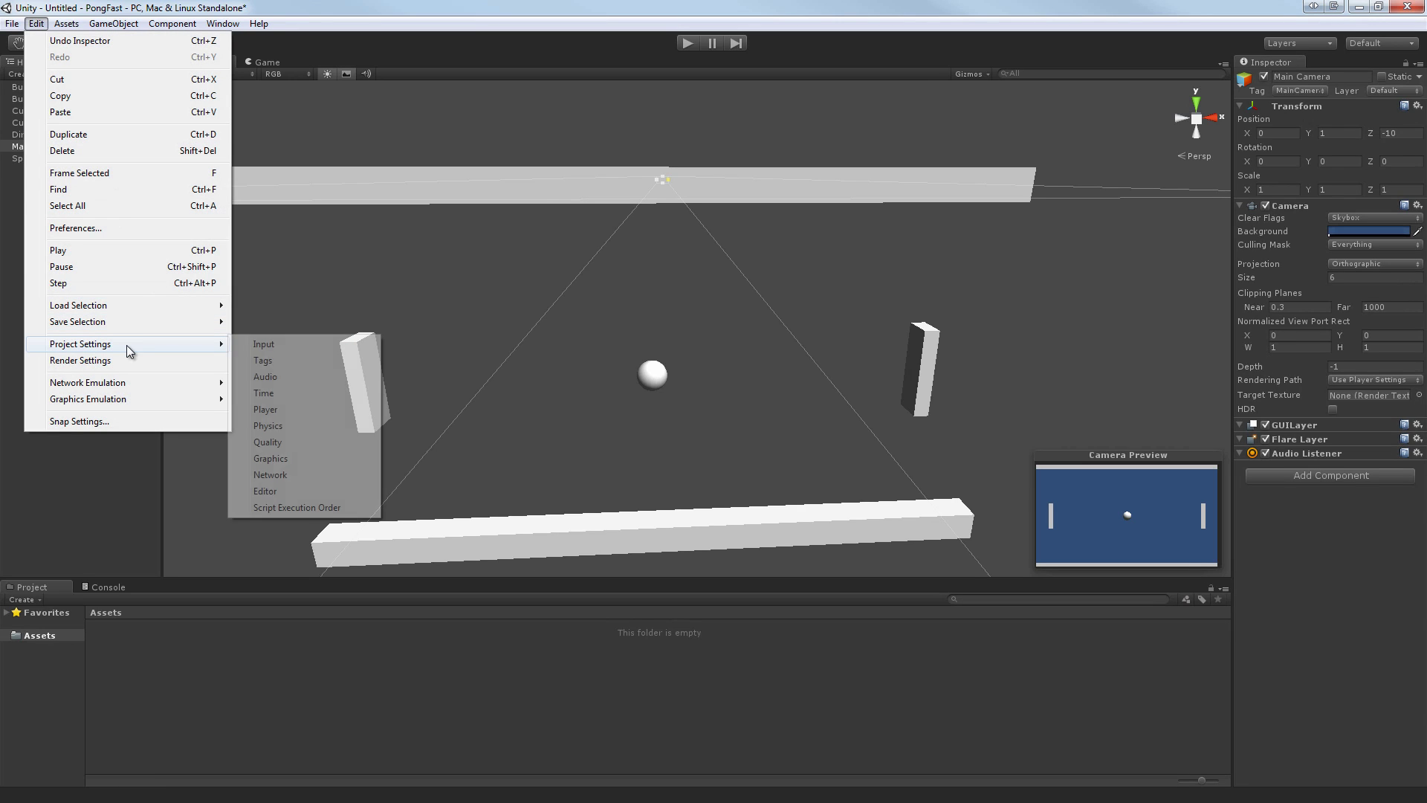
{"action": "left_click", "coordinate": [287, 346]}
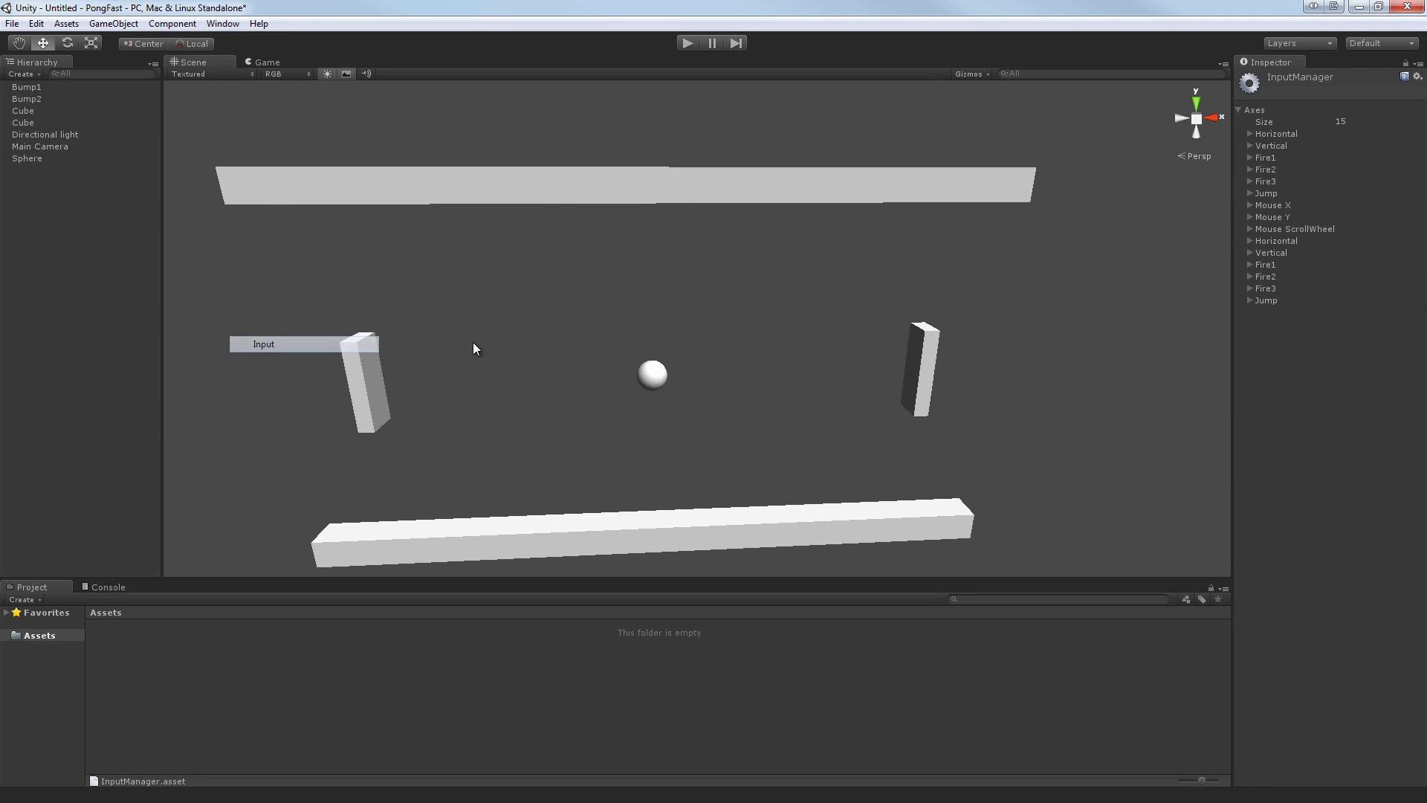
{"action": "left_click", "coordinate": [1255, 134]}
{"action": "left_click", "coordinate": [1348, 217]}
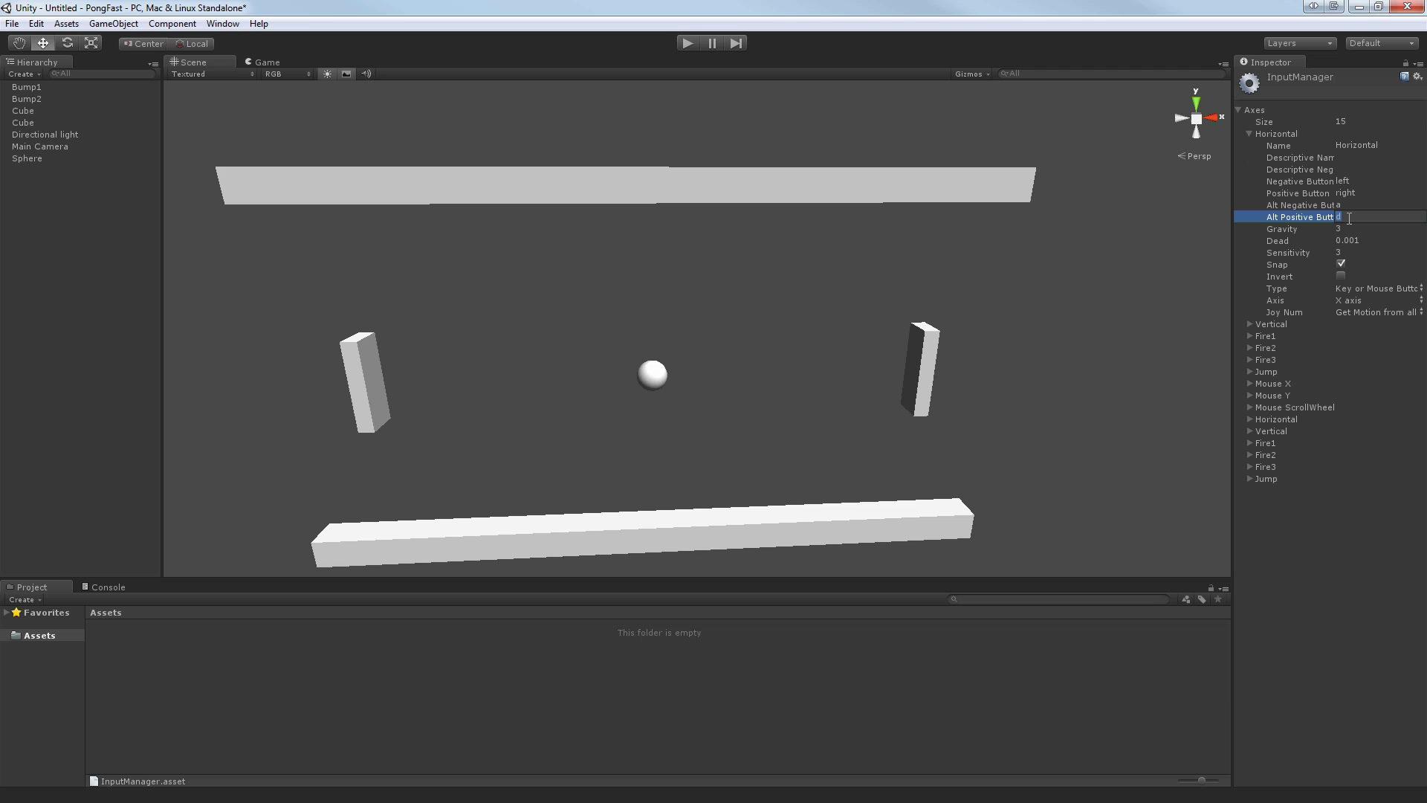
{"action": "type", "text": "q"}
{"action": "key", "text": "Return"}
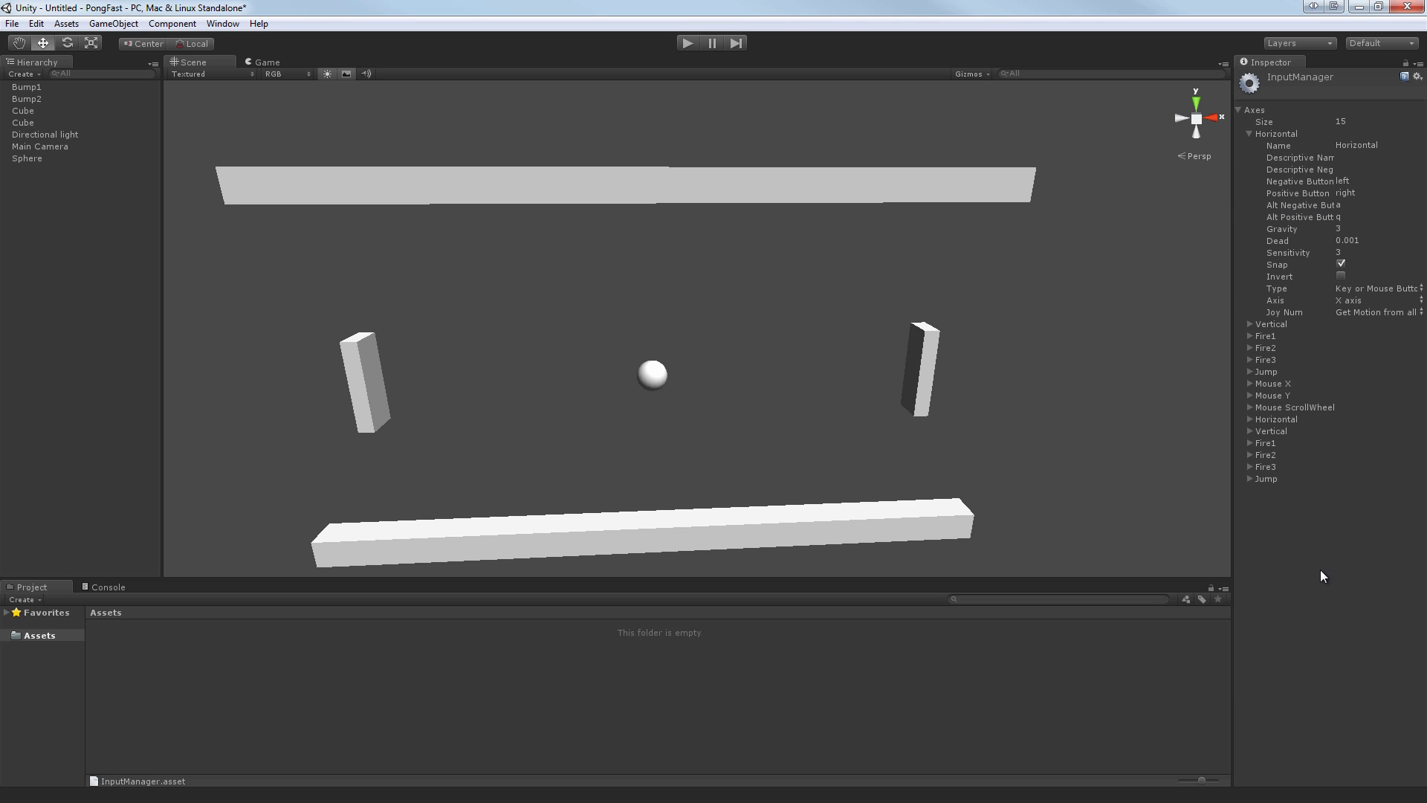
Create a new Physic Material asset named Bouncy.
{"action": "right_click", "coordinate": [172, 654]}
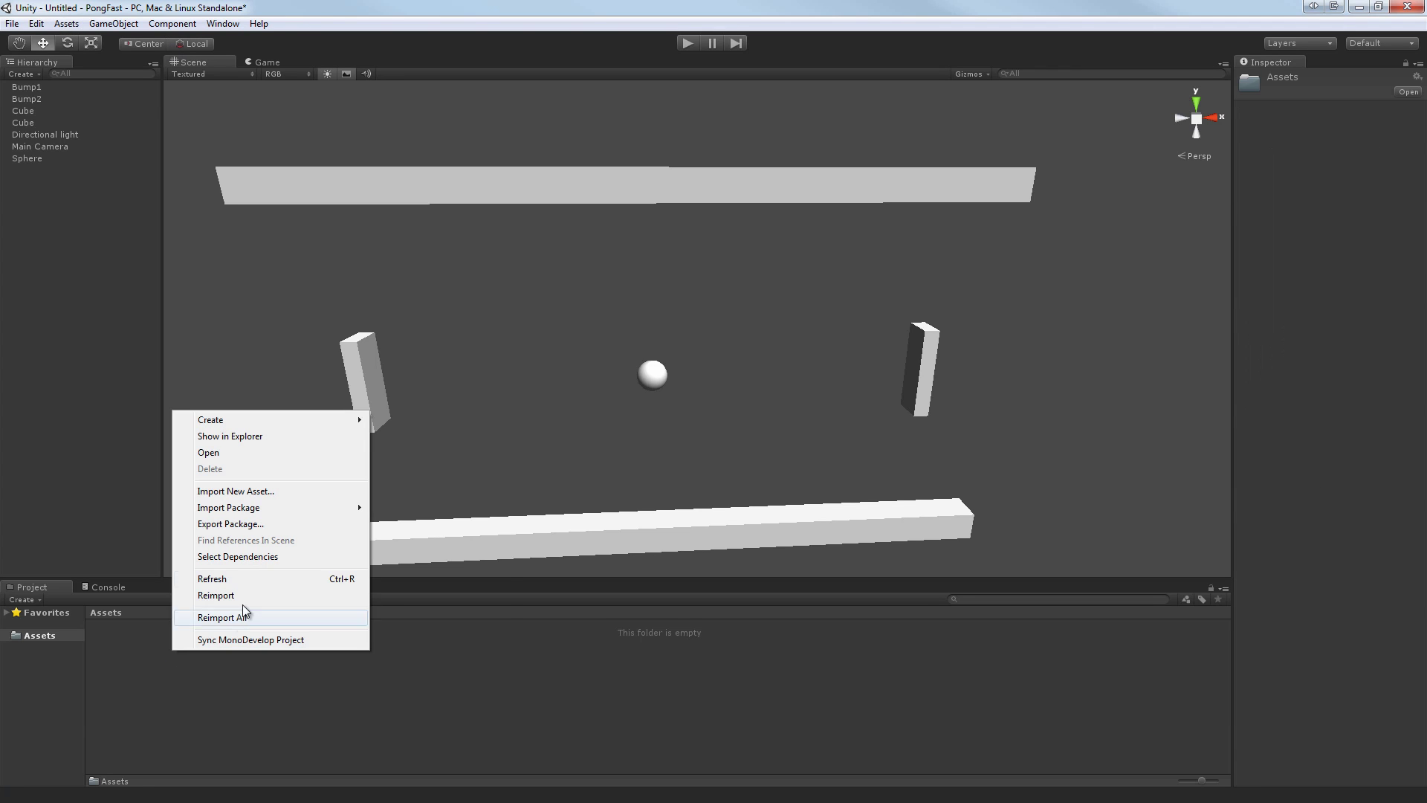
{"action": "mouse_move", "coordinate": [300, 418]}
{"action": "left_click", "coordinate": [438, 645]}
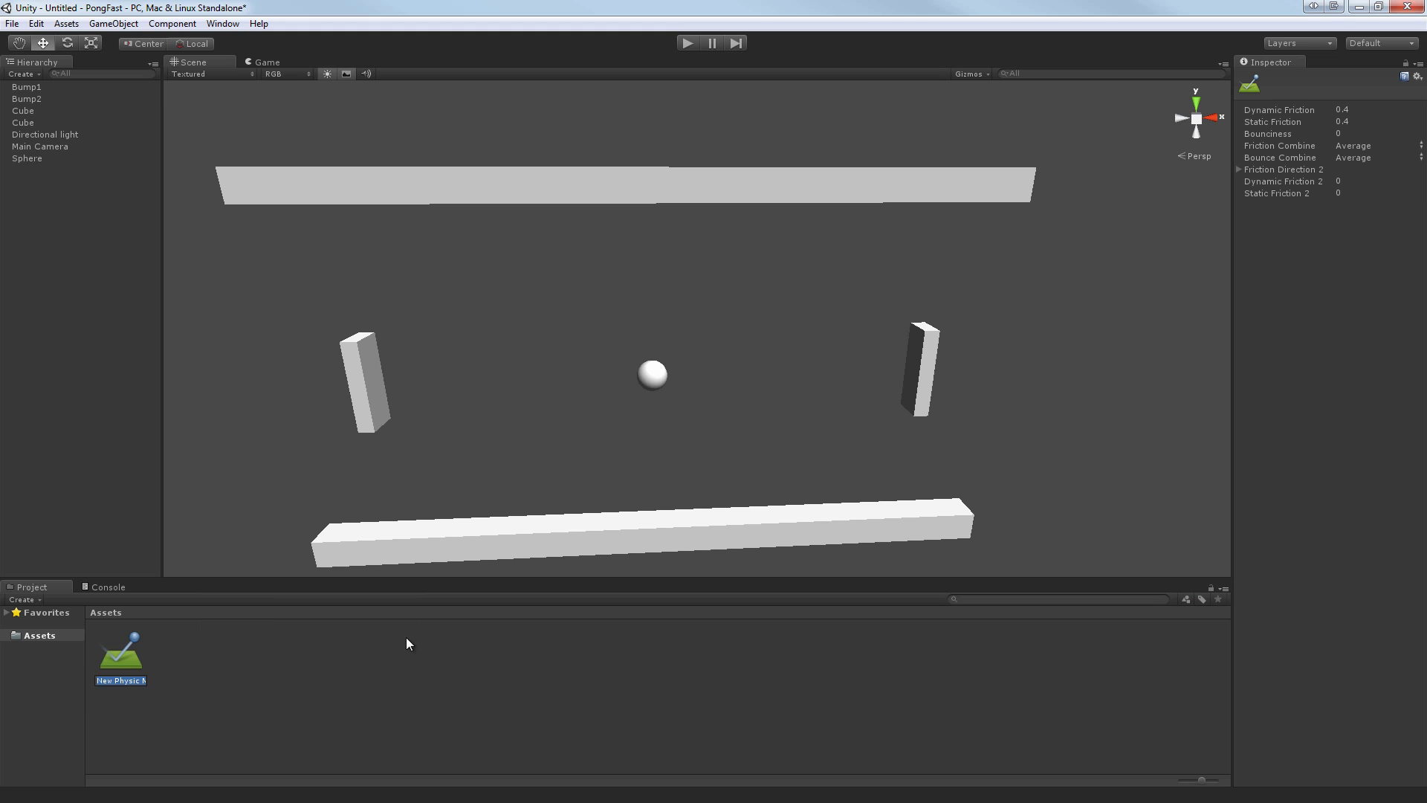
{"action": "type", "text": "Bouncy"}
{"action": "key", "text": "Return"}
Give Bouncy 0 dynamic and static friction, bounciness 1, Minimum friction combine, Maximum bounce combine.
{"action": "left_click", "coordinate": [1351, 110]}
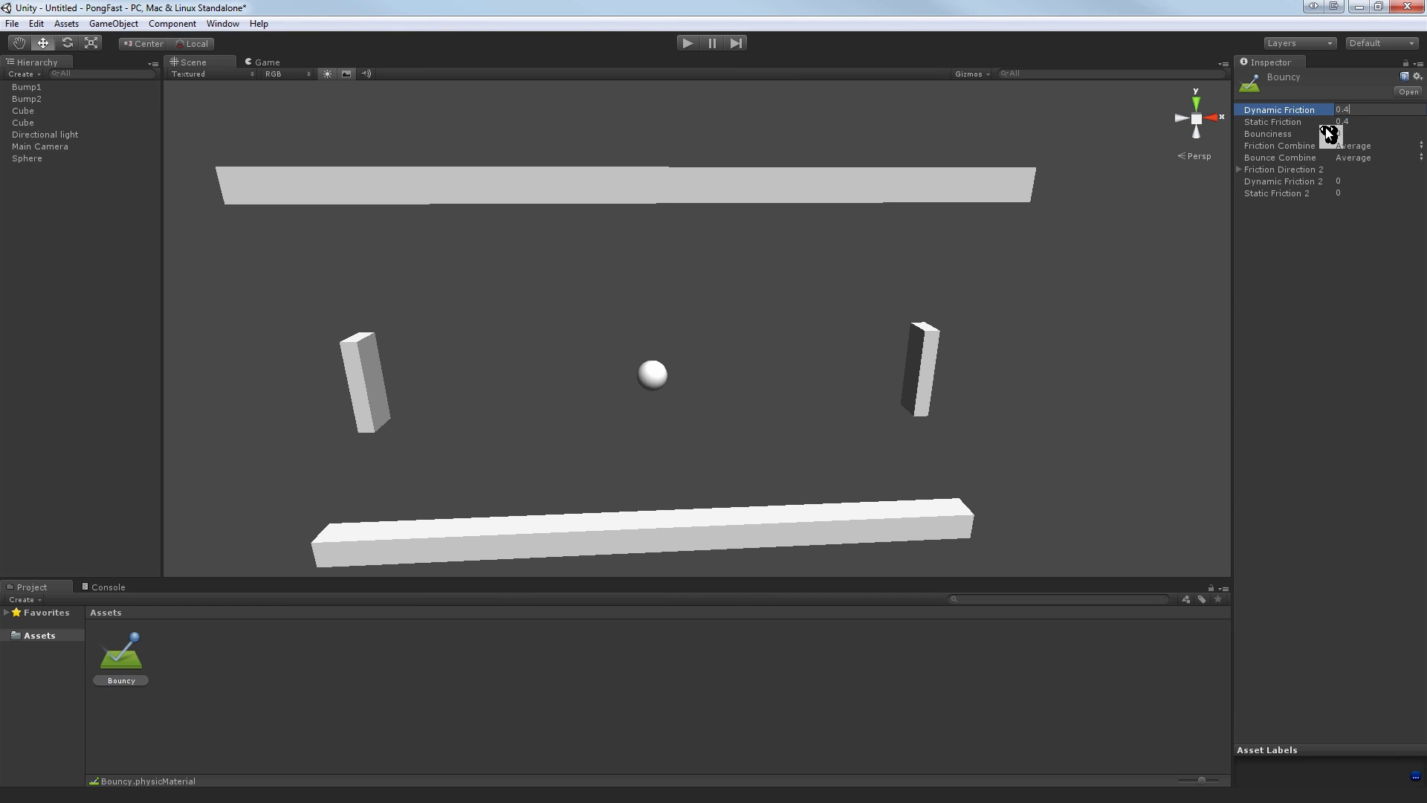
{"action": "type", "text": "0"}
{"action": "key", "text": "Tab"}
{"action": "type", "text": "0"}
{"action": "key", "text": "Tab"}
{"action": "type", "text": "1"}
{"action": "key", "text": "Tab"}
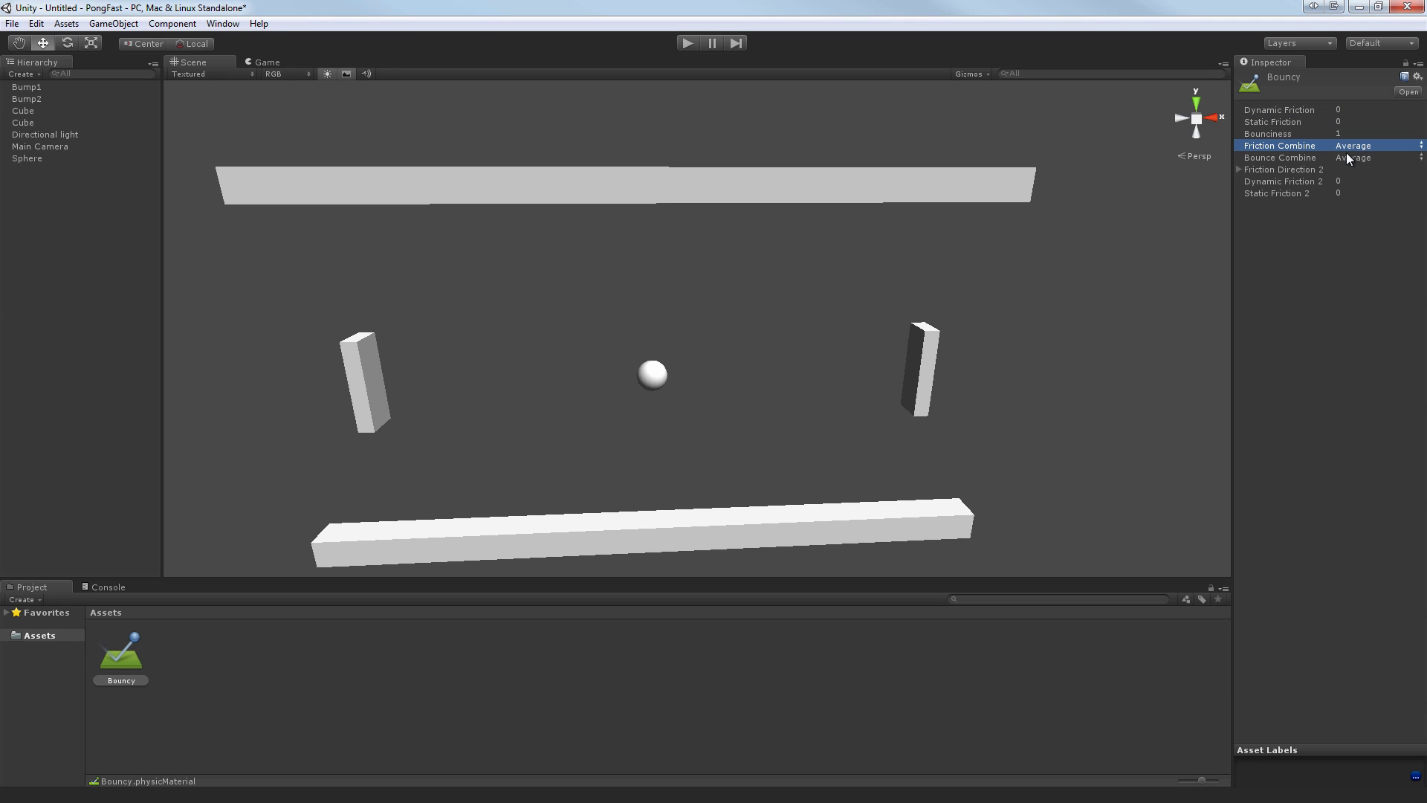
{"action": "left_click", "coordinate": [1351, 147]}
{"action": "left_click", "coordinate": [1358, 193]}
{"action": "left_click", "coordinate": [1354, 157]}
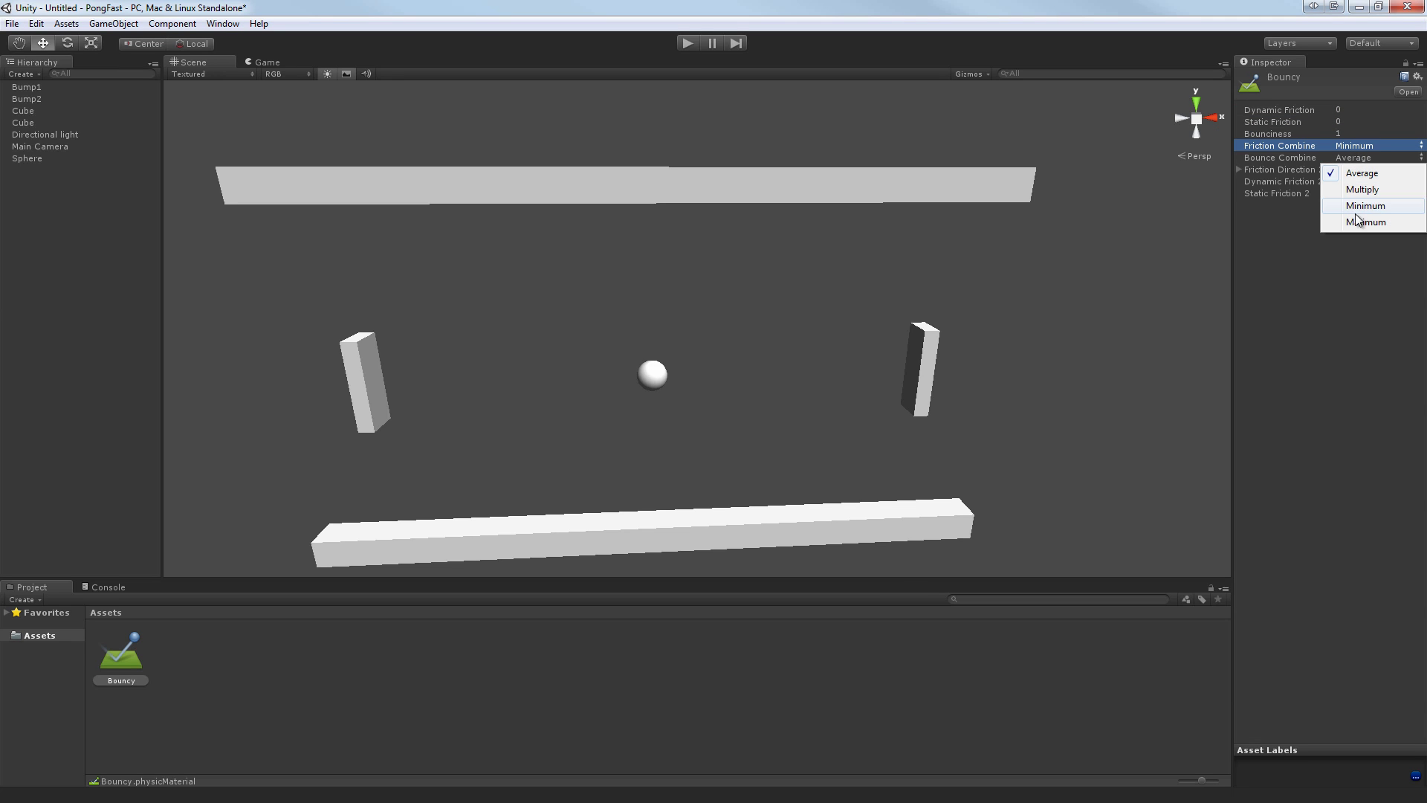
{"action": "left_click", "coordinate": [1359, 223]}
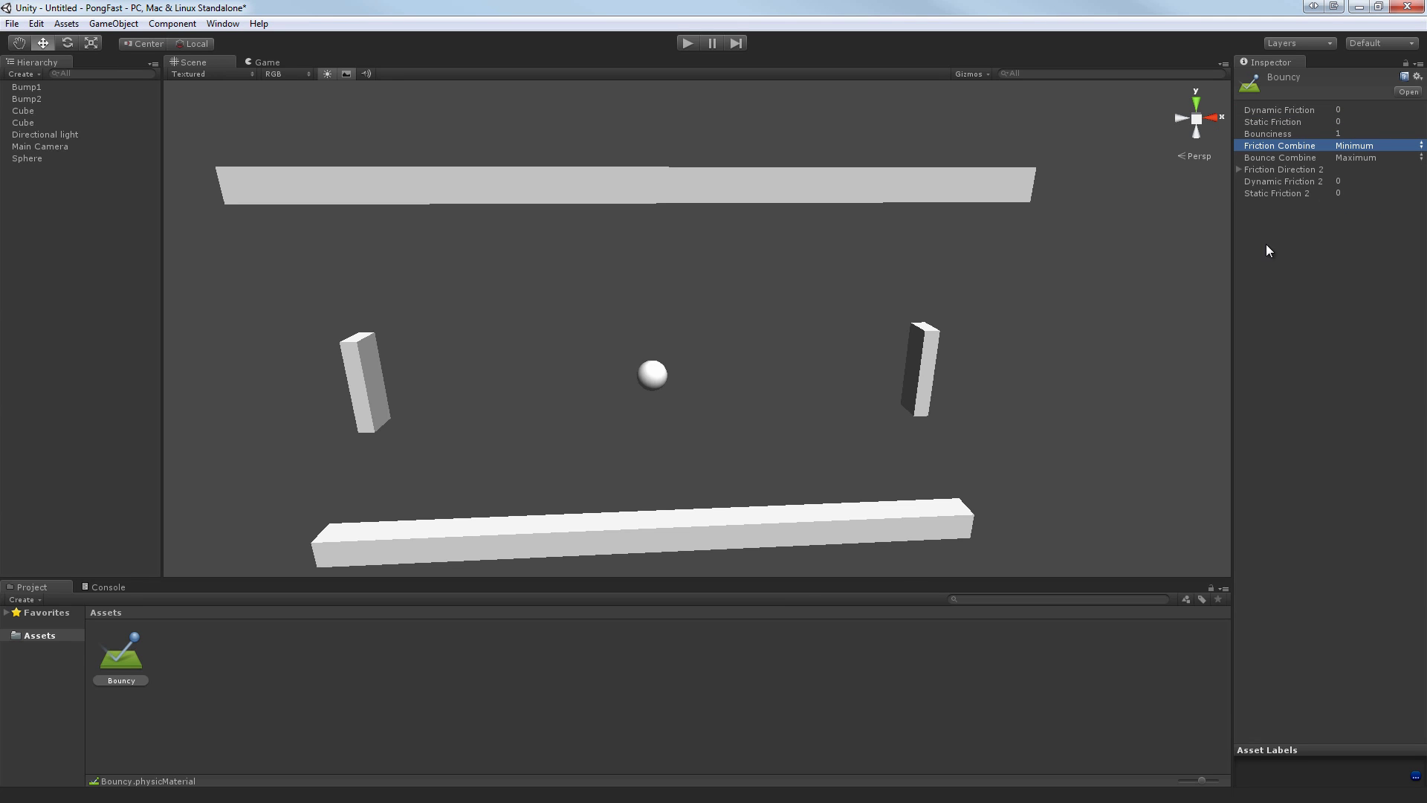
In the Physics settings, make Bouncy the Default Material and set Bounce Threshold to 0.1.
{"action": "left_click", "coordinate": [35, 23]}
{"action": "mouse_move", "coordinate": [125, 345]}
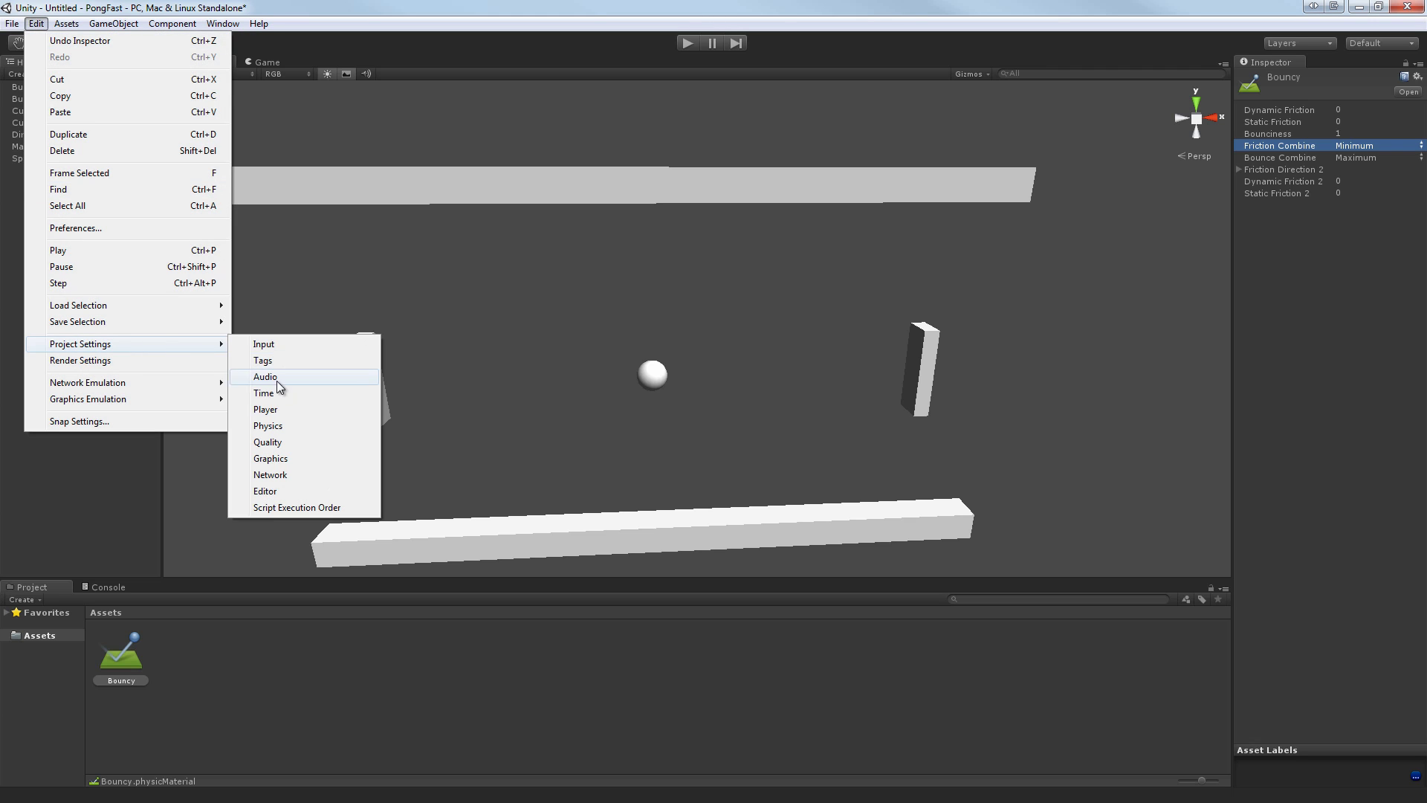
{"action": "left_click", "coordinate": [268, 425]}
{"action": "left_click_drag", "start_coordinate": [1244, 204], "coordinate": [1340, 137]}
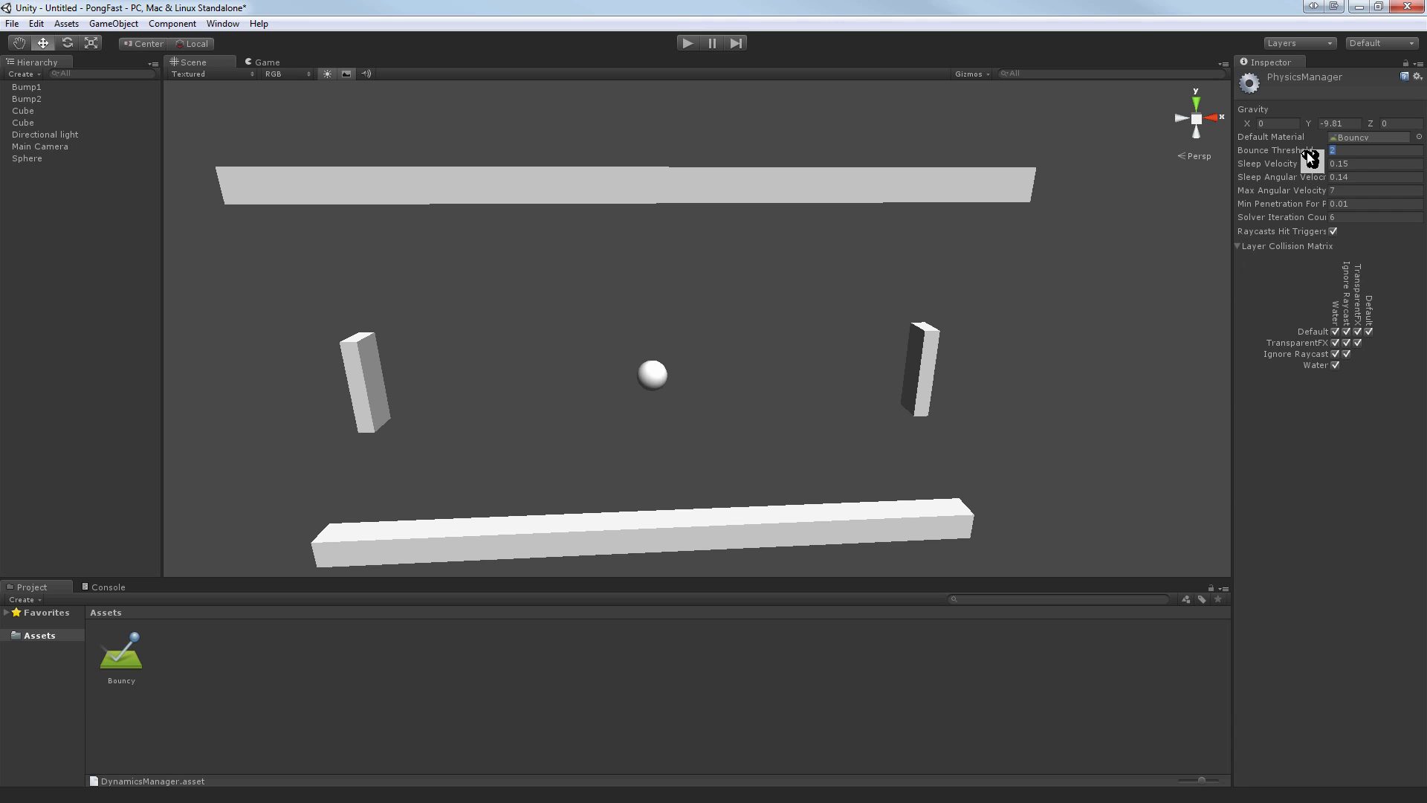
{"action": "type", "text": ".1"}
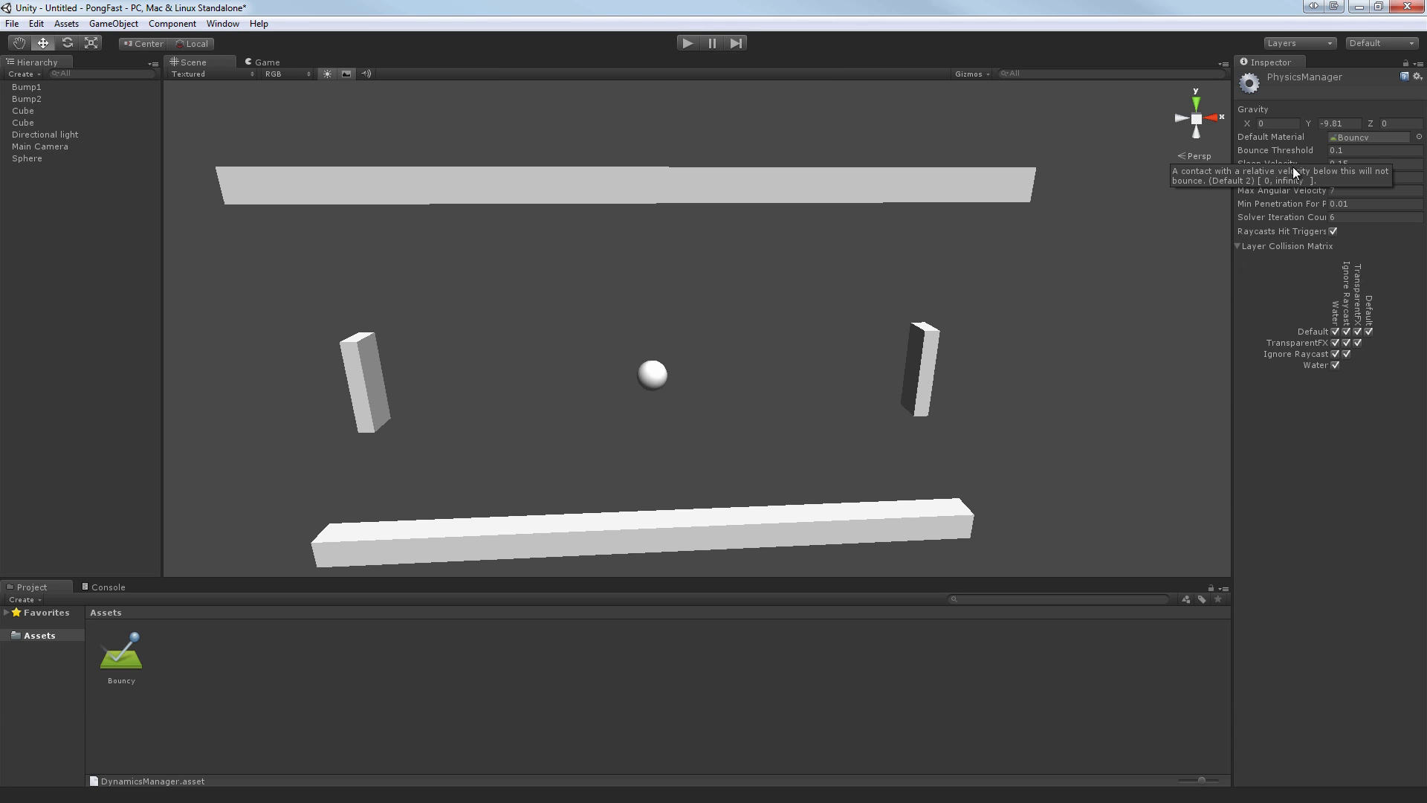
Create two C# scripts named Ball and Control.
{"action": "right_click", "coordinate": [261, 650]}
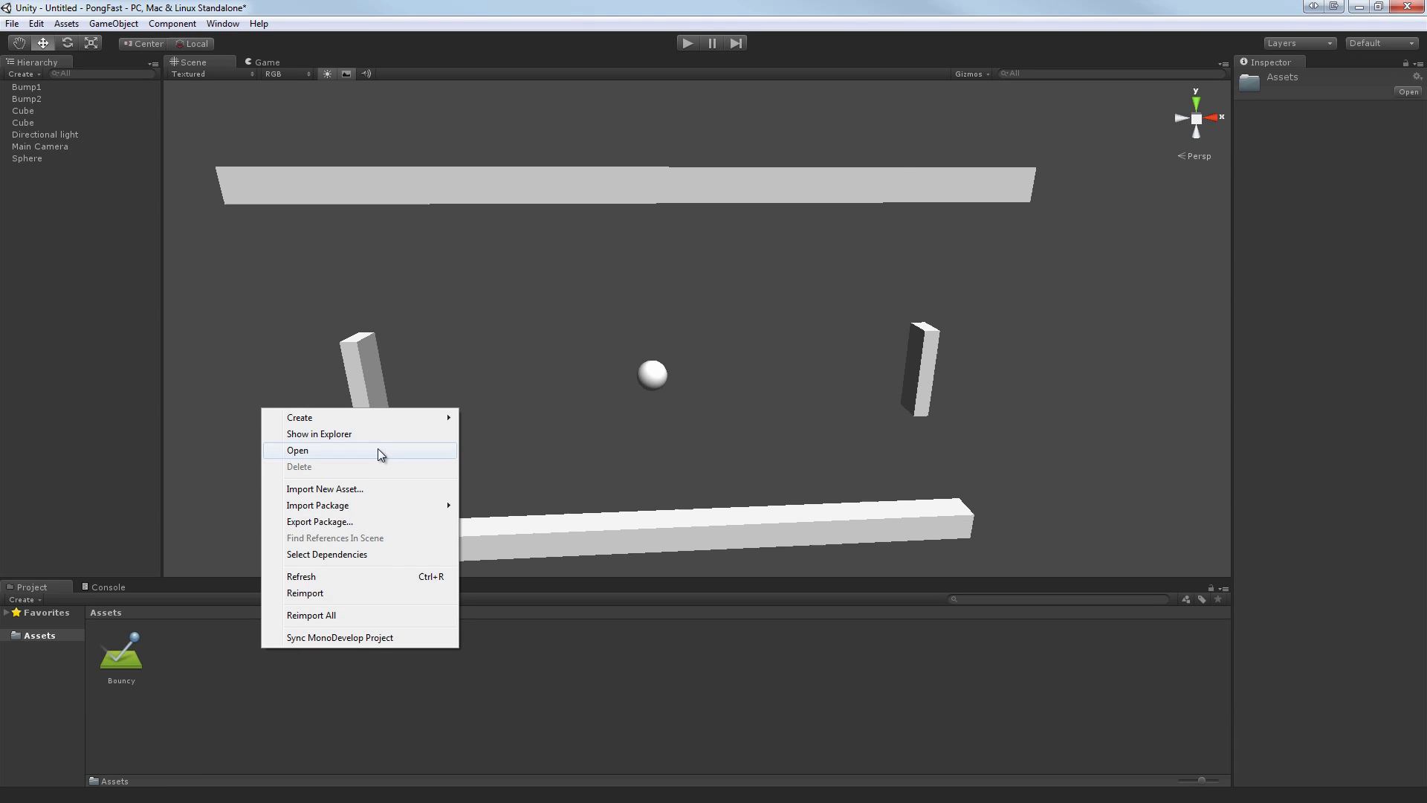
{"action": "mouse_move", "coordinate": [373, 416]}
{"action": "left_click", "coordinate": [535, 456]}
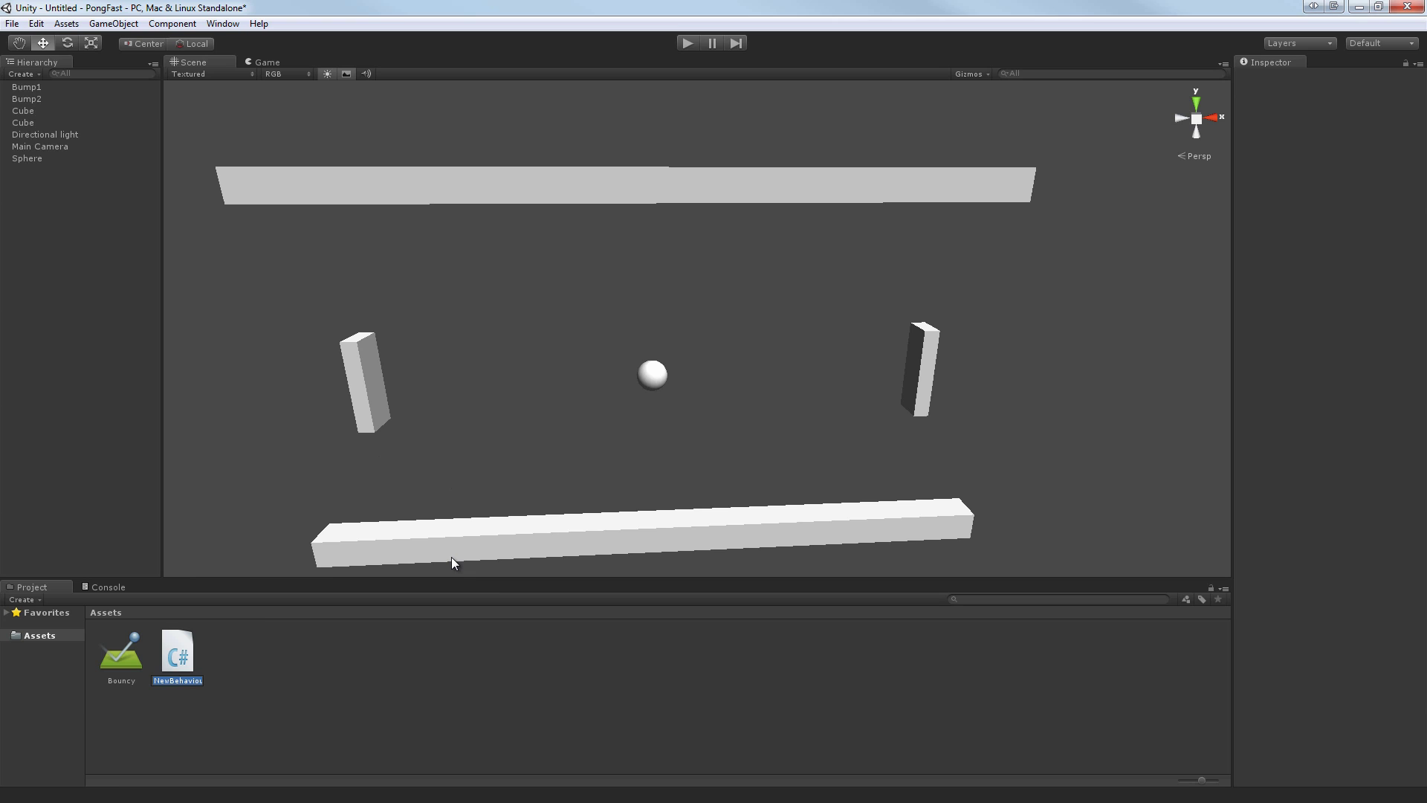
{"action": "type", "text": "Ball"}
{"action": "key", "text": "Return"}
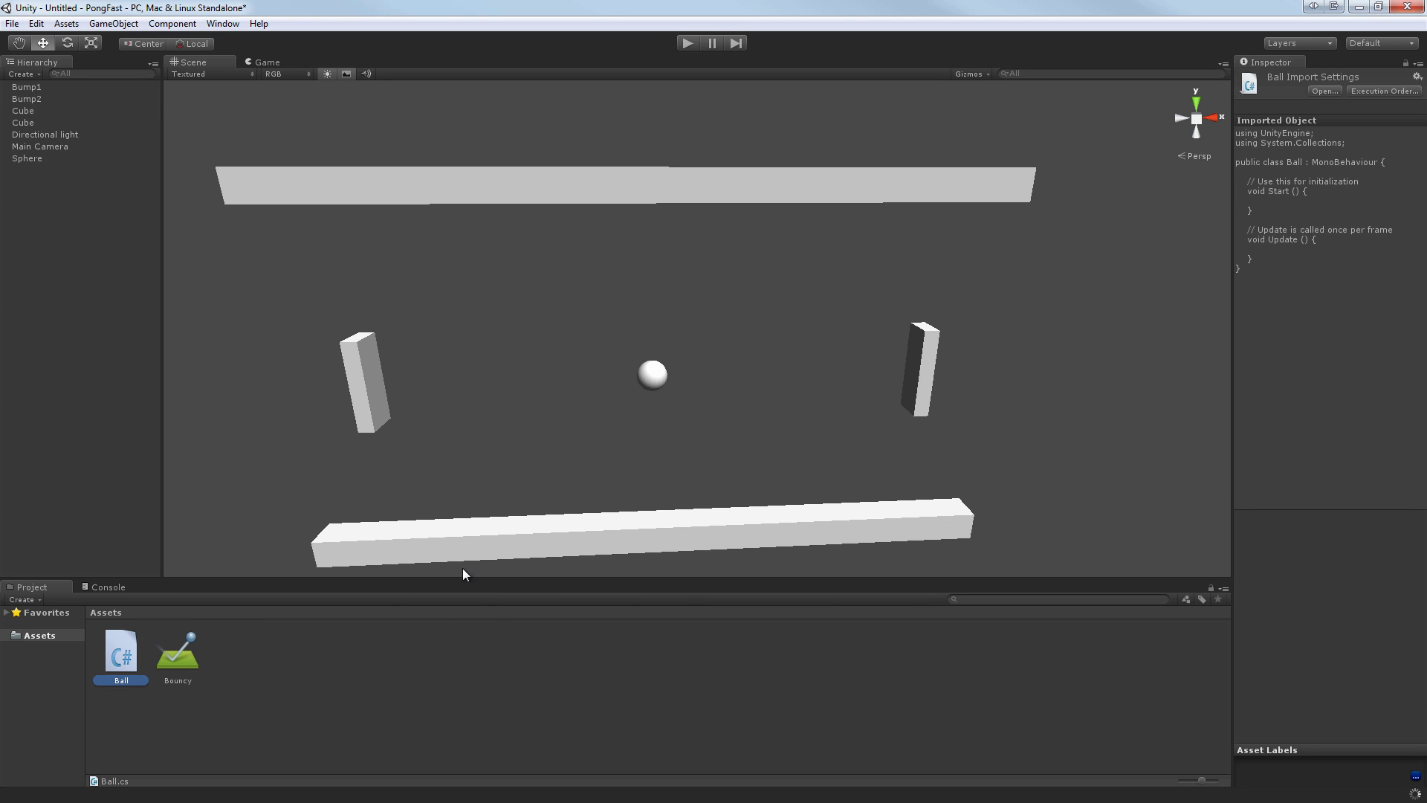
{"action": "right_click", "coordinate": [394, 685]}
{"action": "mouse_move", "coordinate": [480, 454]}
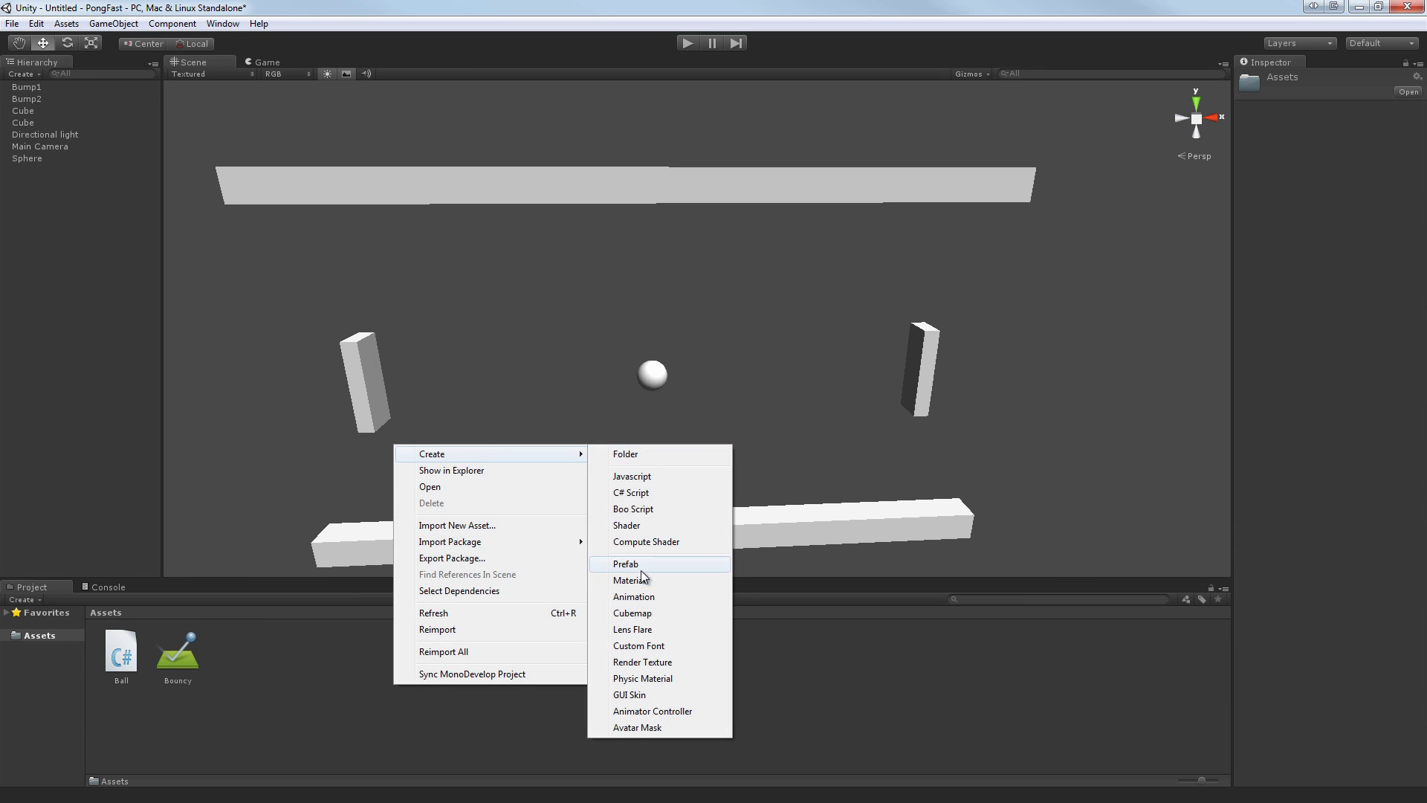
{"action": "left_click", "coordinate": [631, 492]}
{"action": "type", "text": "Contro"}
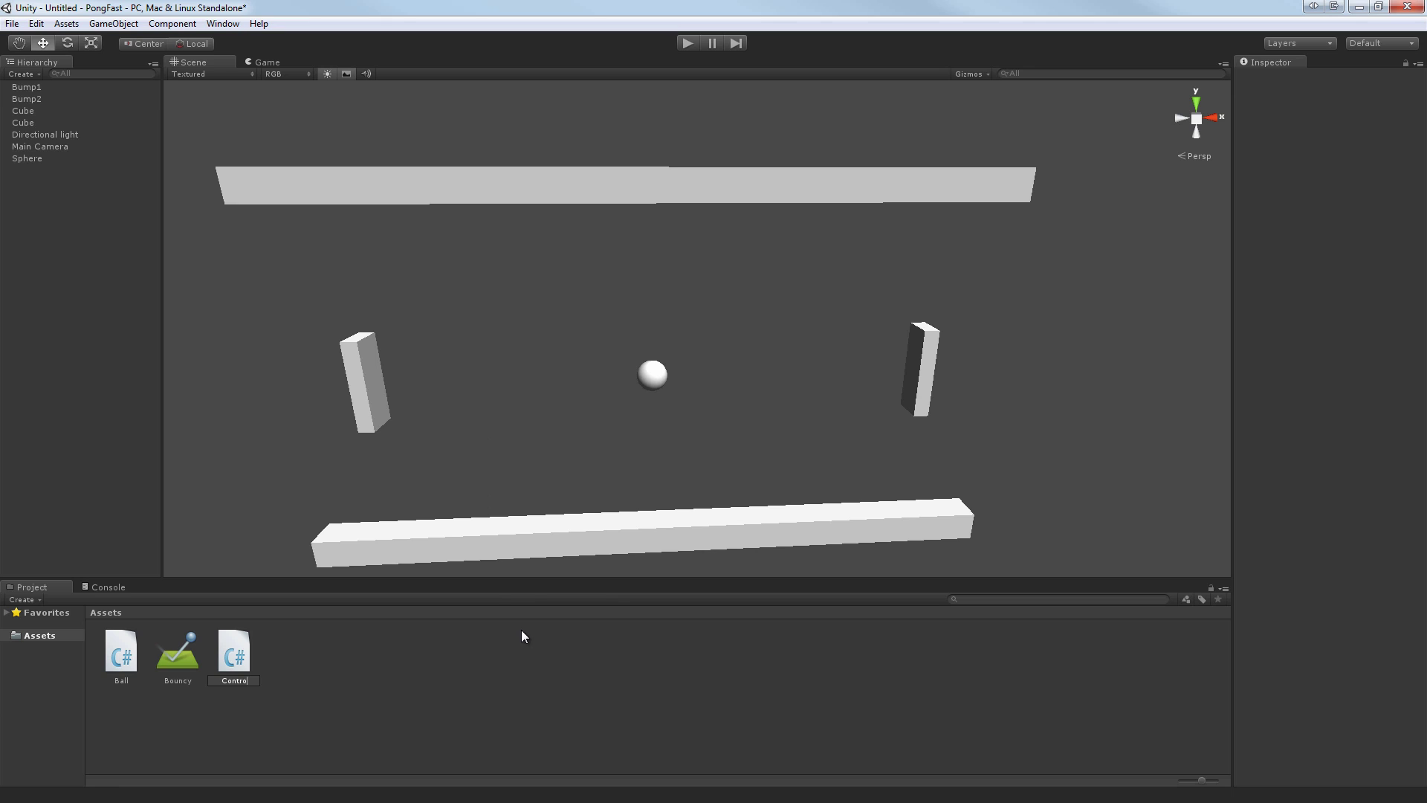
{"action": "type", "text": "l"}
{"action": "key", "text": "Return"}
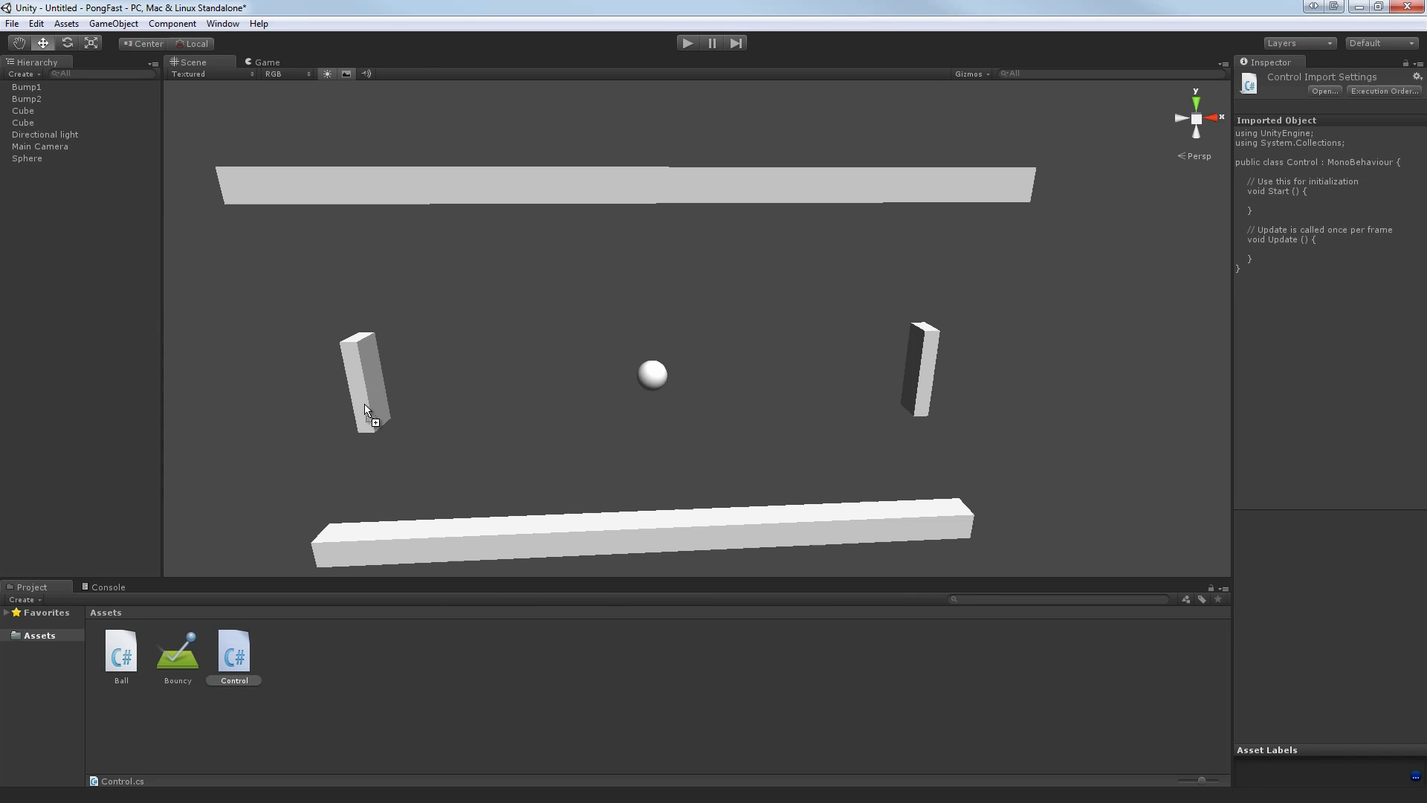
Attach Control to both paddles and Ball to the sphere.
{"action": "left_click_drag", "start_coordinate": [364, 403], "coordinate": [365, 405]}
{"action": "left_click_drag", "start_coordinate": [235, 655], "coordinate": [924, 389]}
{"action": "left_click_drag", "start_coordinate": [119, 653], "coordinate": [637, 386]}
In Control.cs's Update(), declare float speed = .2f.
{"action": "left_click", "coordinate": [120, 655]}
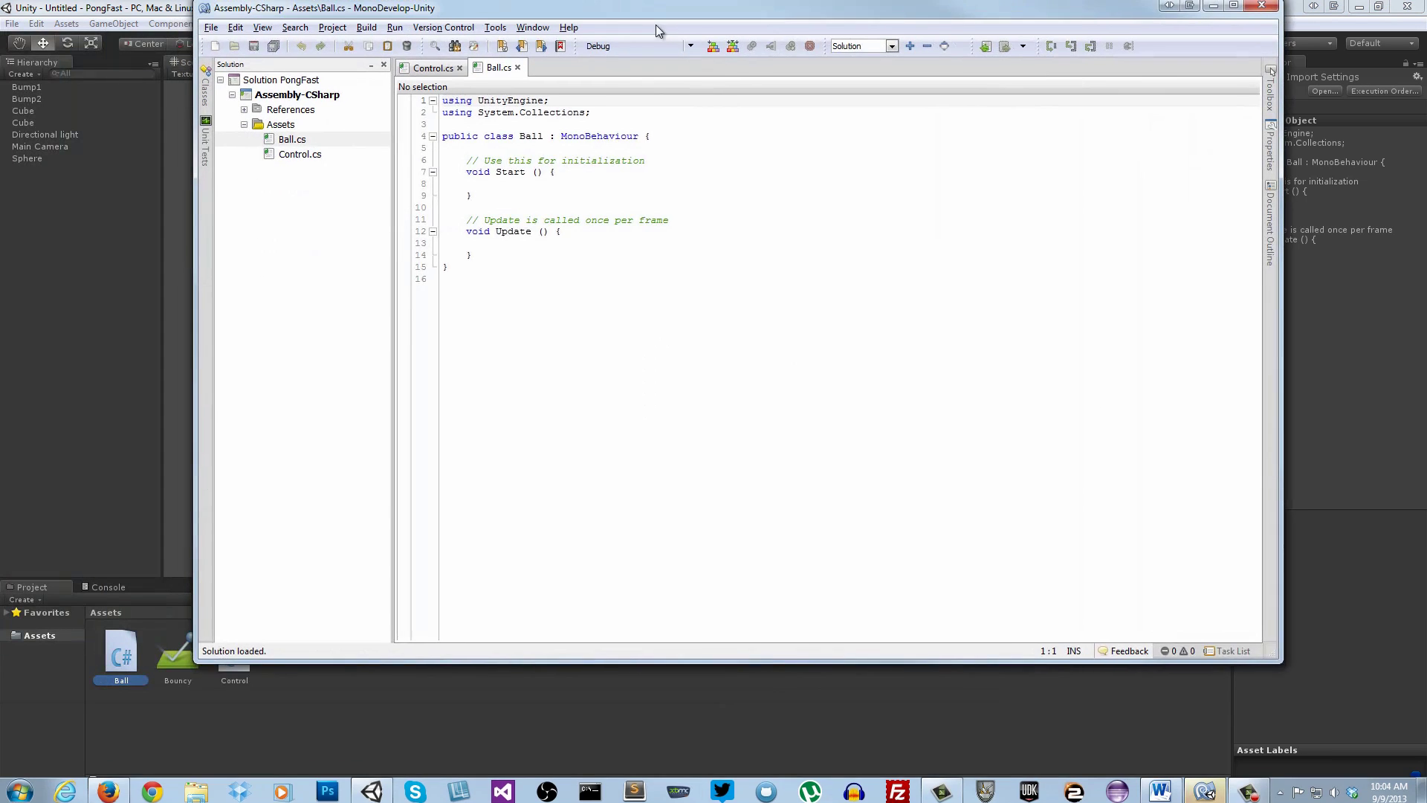
{"action": "left_click", "coordinate": [438, 118]}
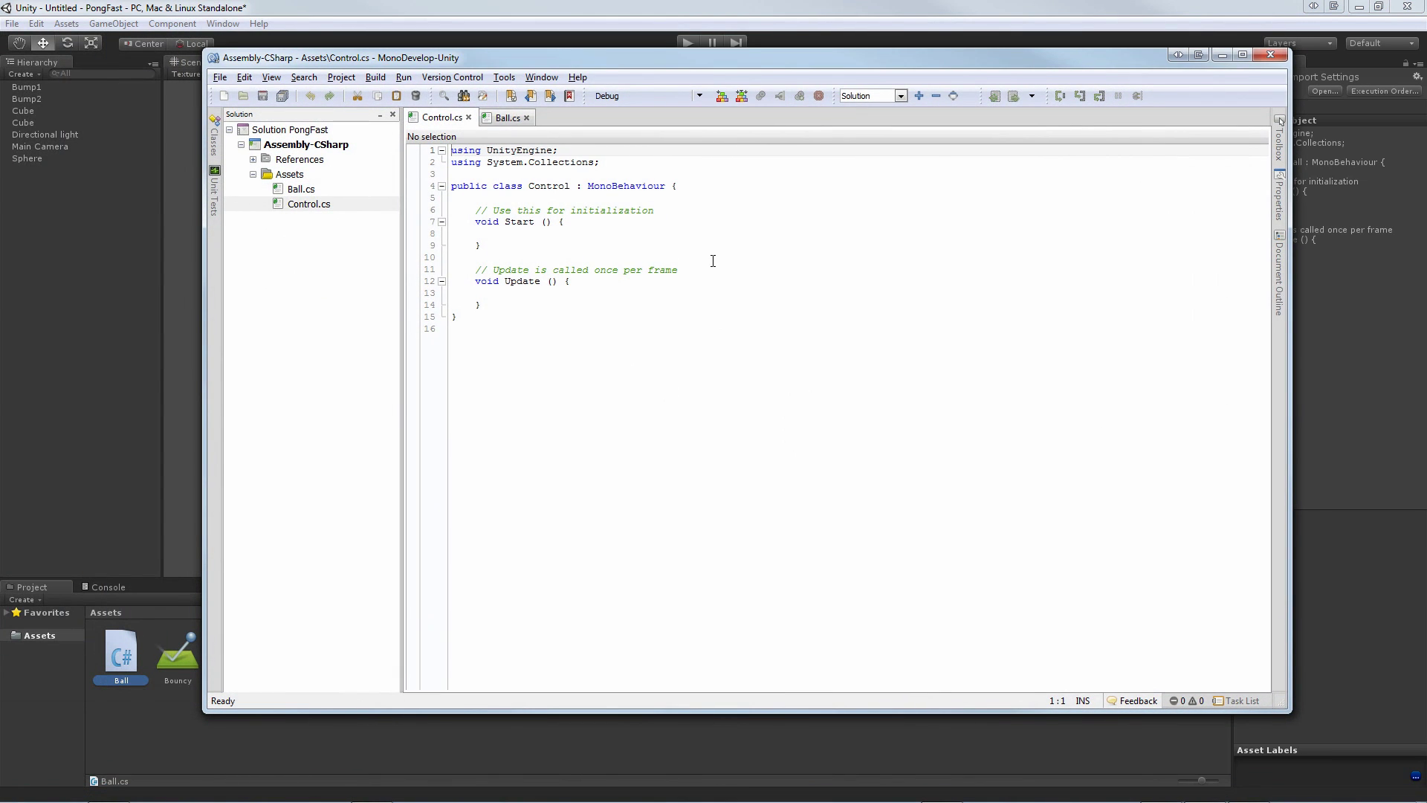
{"action": "left_click", "coordinate": [516, 295]}
{"action": "type", "text": "float"}
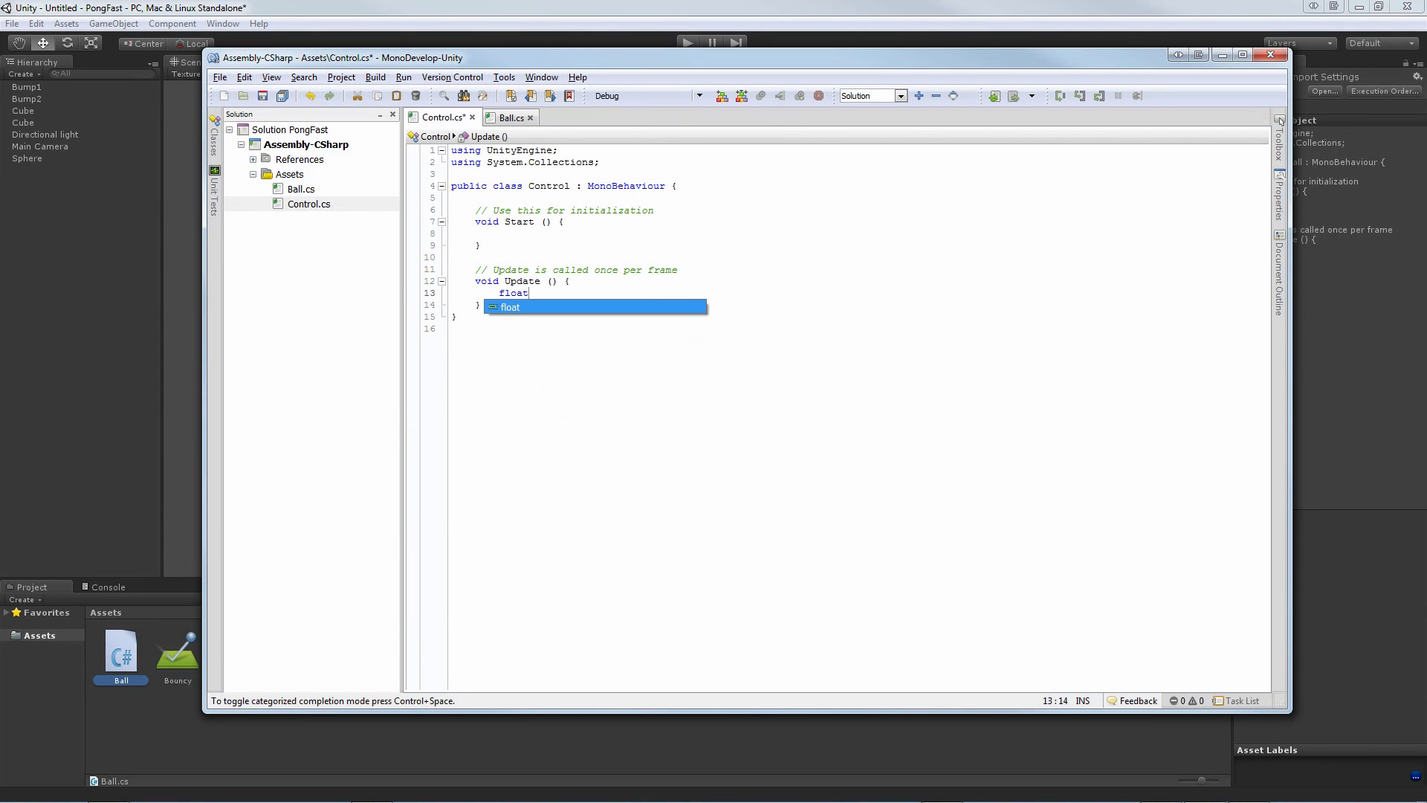
{"action": "type", "text": " speed = .2"}
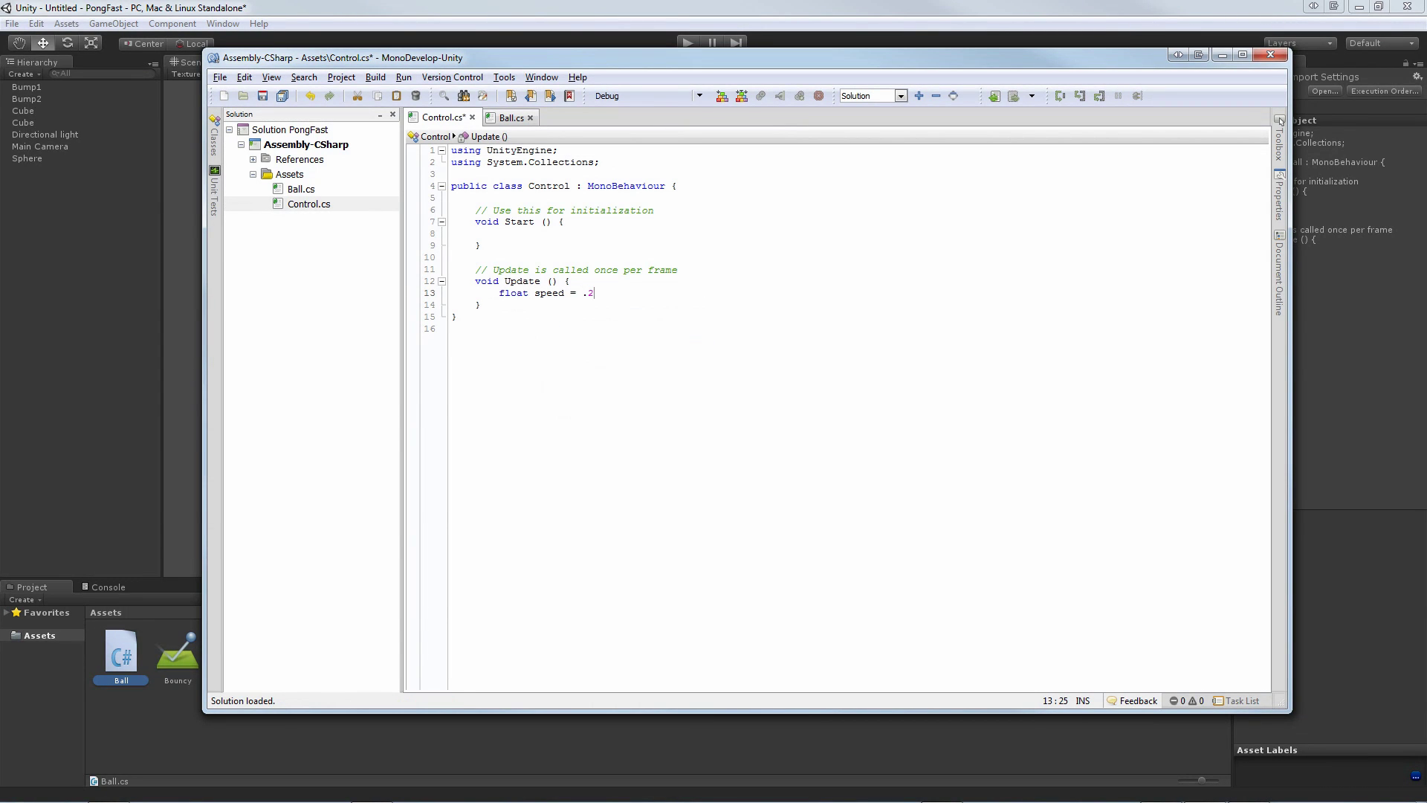
{"action": "type", "text": "f;"}
{"action": "key", "text": "Return"}
{"action": "key", "text": "Return"}
Add an if on gameObject.name == "Bump1" that translates by Input.GetAxis("Horizontal") * speed.
{"action": "type", "text": "if(game"}
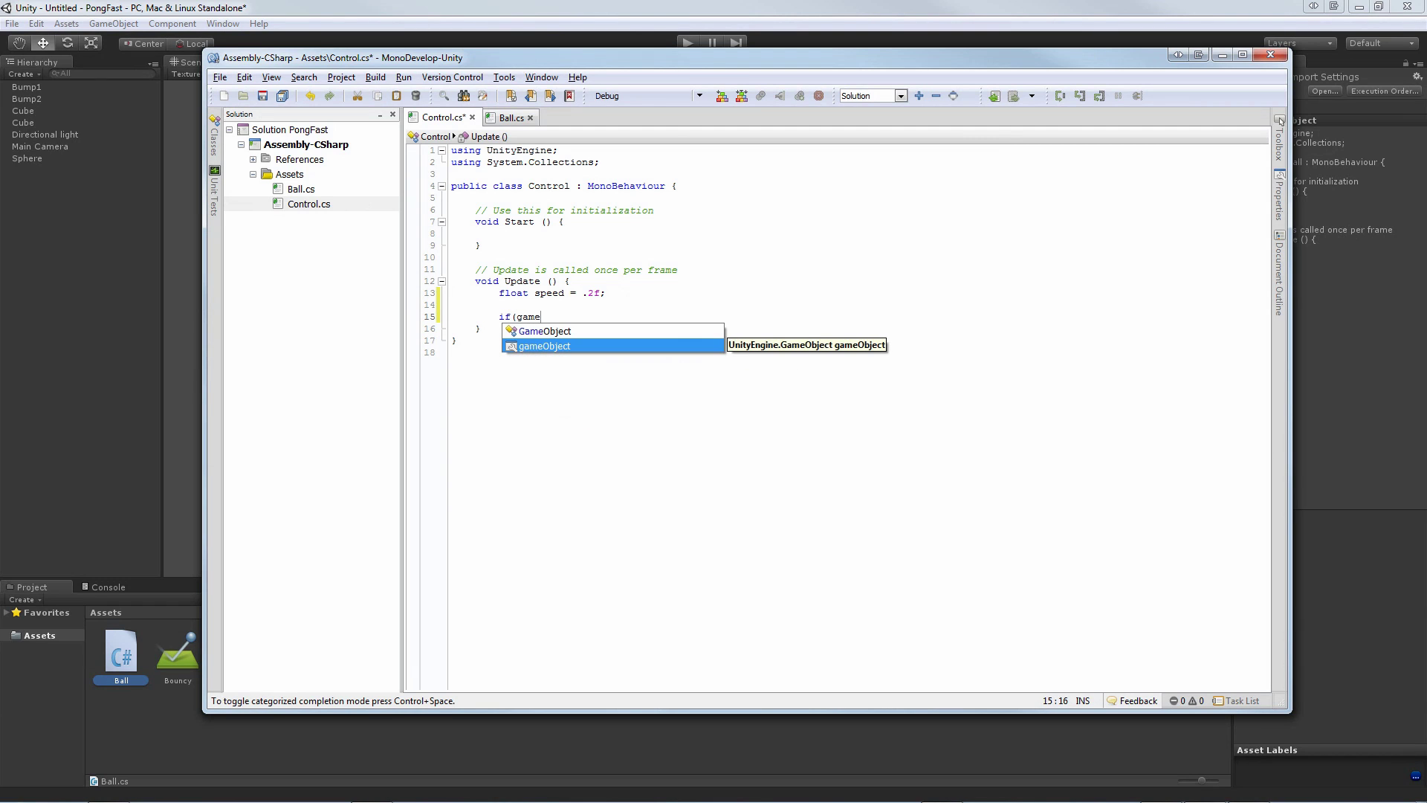
{"action": "key", "text": "Return"}
{"action": "type", "text": ".name =="}
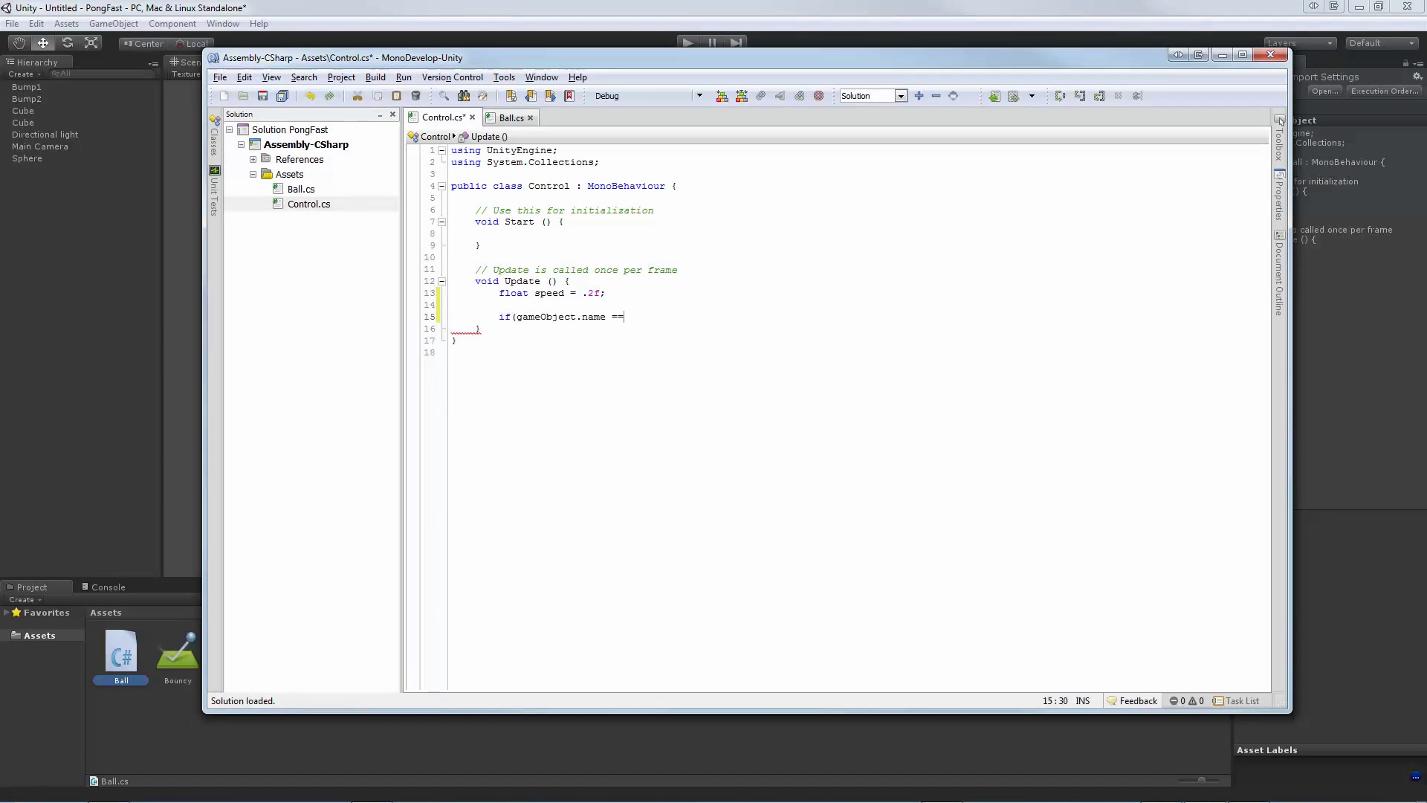
{"action": "type", "text": " \"Bump1\")"}
{"action": "key", "text": "Return"}
{"action": "type", "text": "trans"}
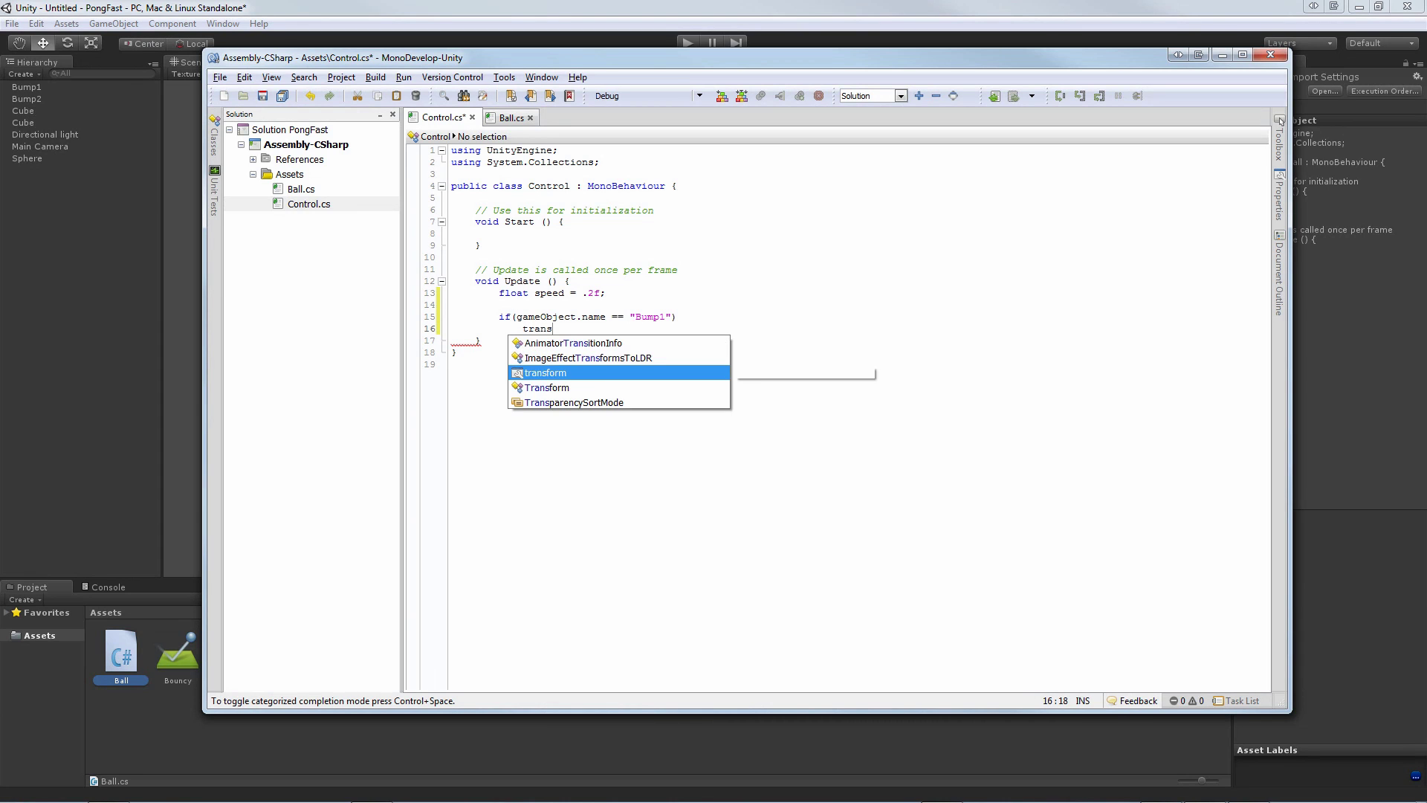
{"action": "key", "text": "Return"}
{"action": "type", "text": ".Trans"}
{"action": "key", "text": "Return"}
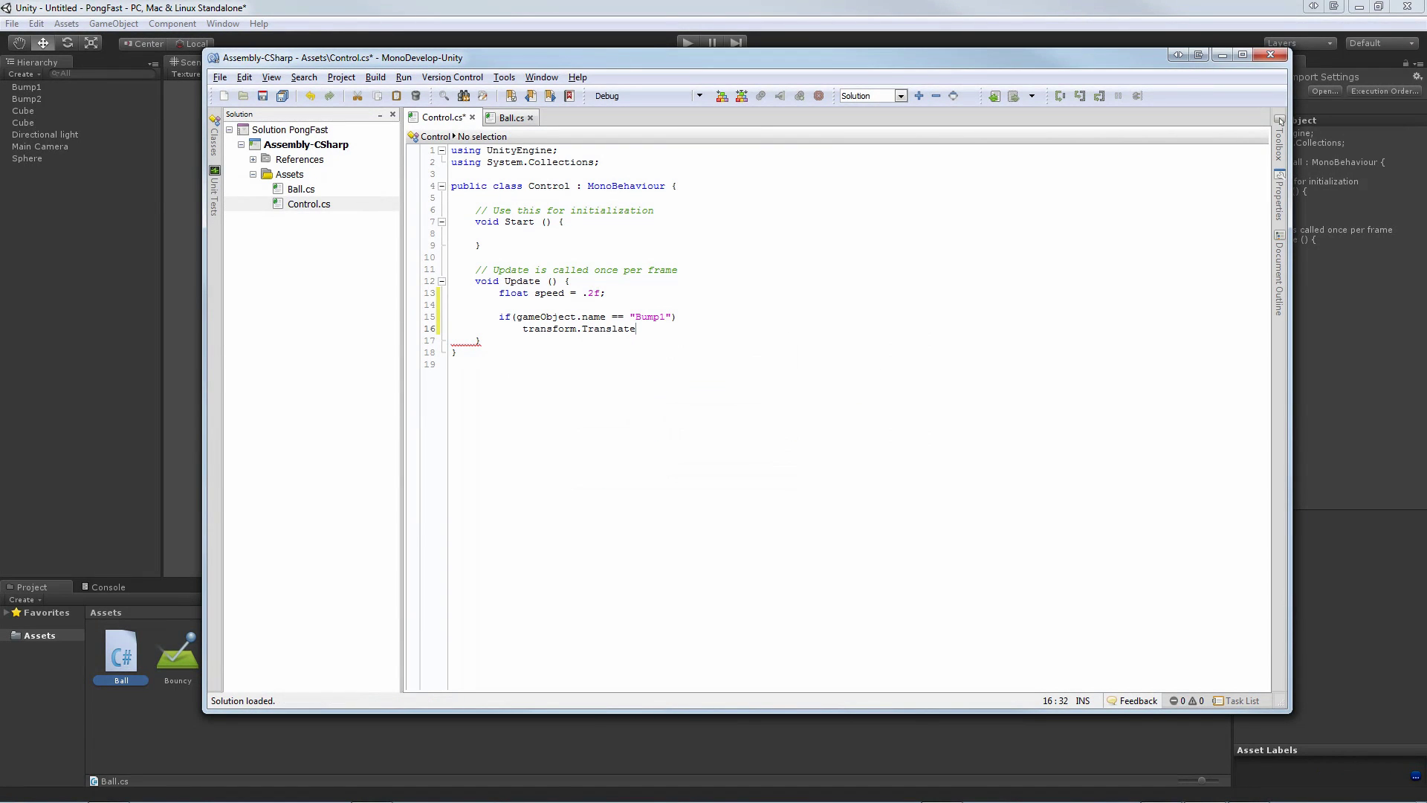
{"action": "type", "text": "(0"}
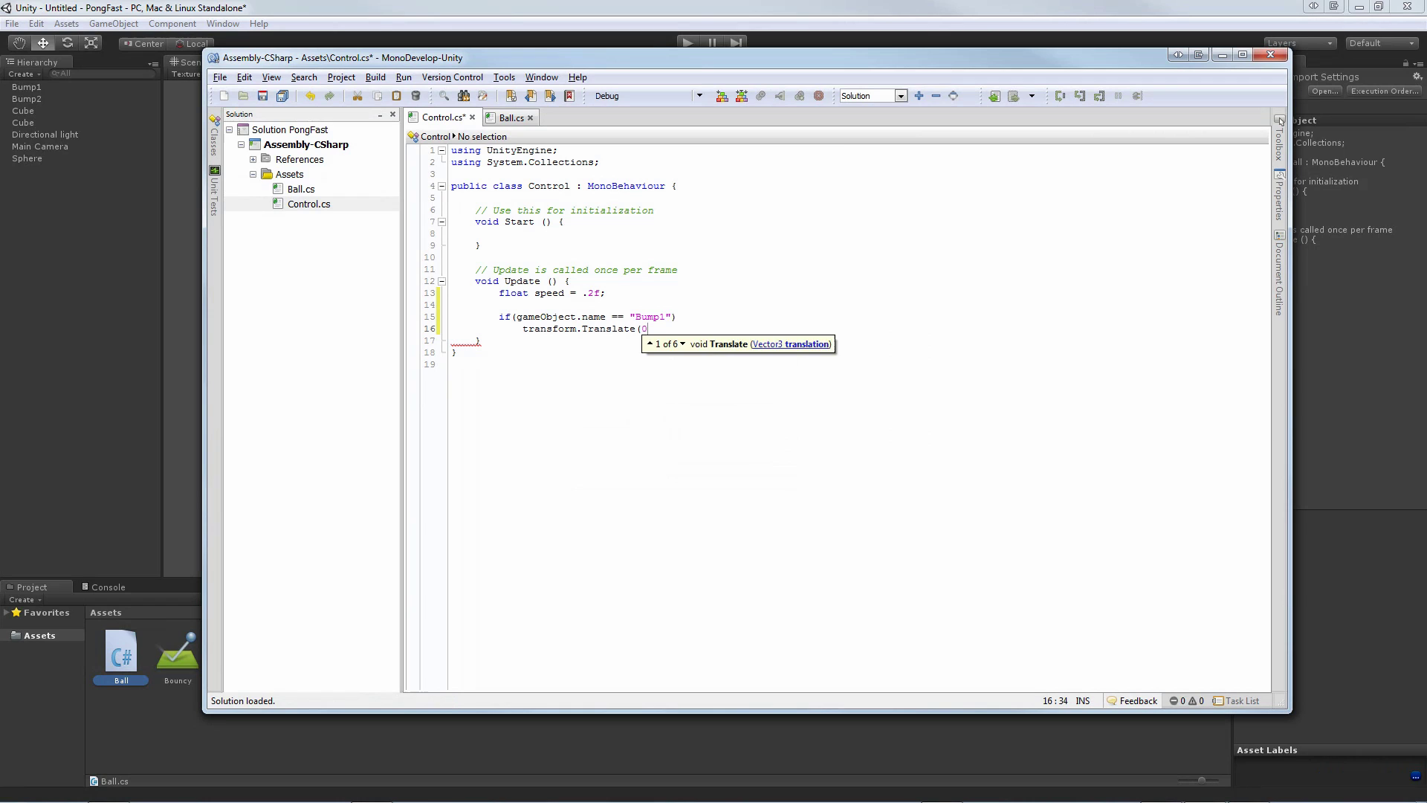
{"action": "type", "text": ", Input"}
{"action": "key", "text": "Return"}
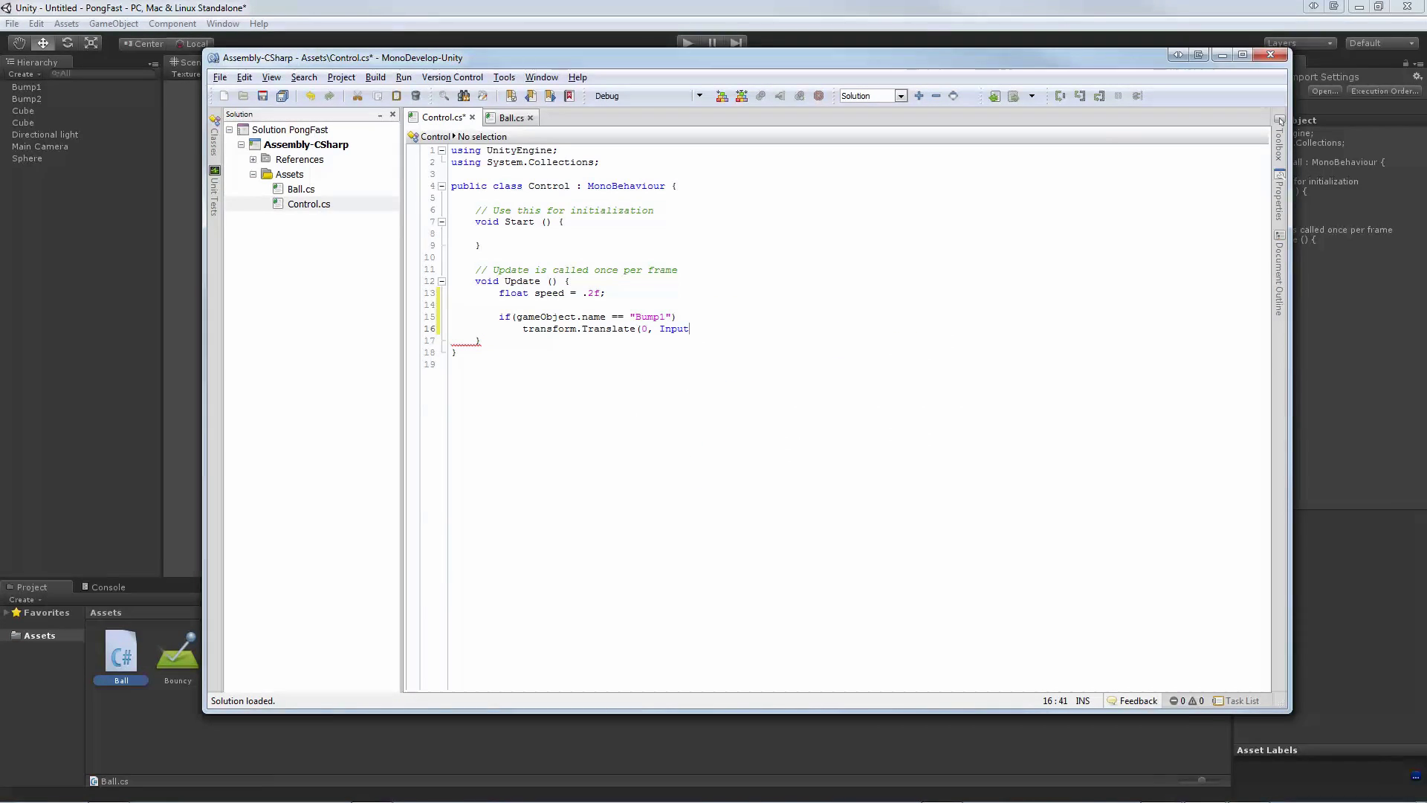
{"action": "type", "text": ".GetAxis"}
{"action": "key", "text": "Return"}
{"action": "type", "text": "(\"Horizont"}
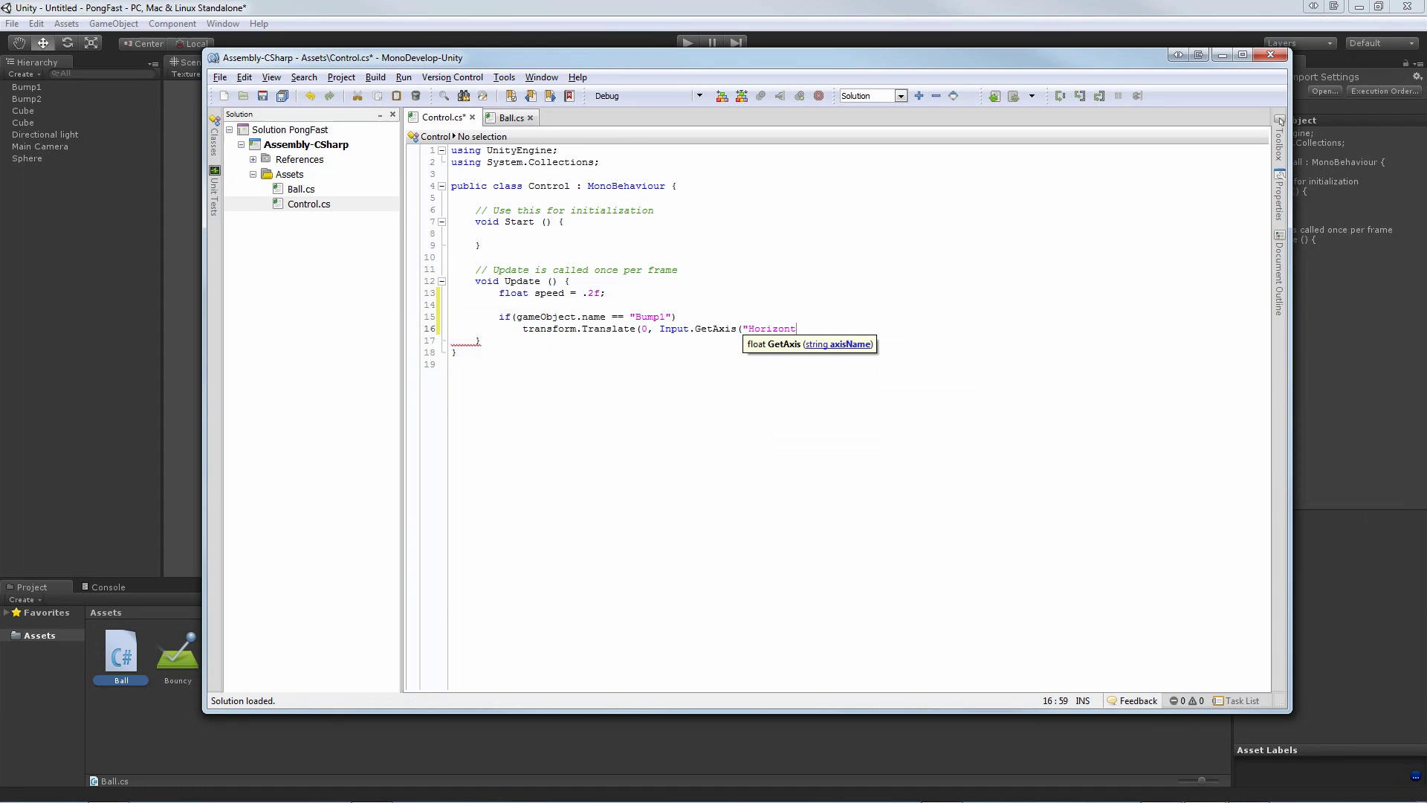
{"action": "type", "text": "al) * speed, 0);"}
{"action": "left_click", "coordinate": [811, 329]}
{"action": "type", "text": "\""}
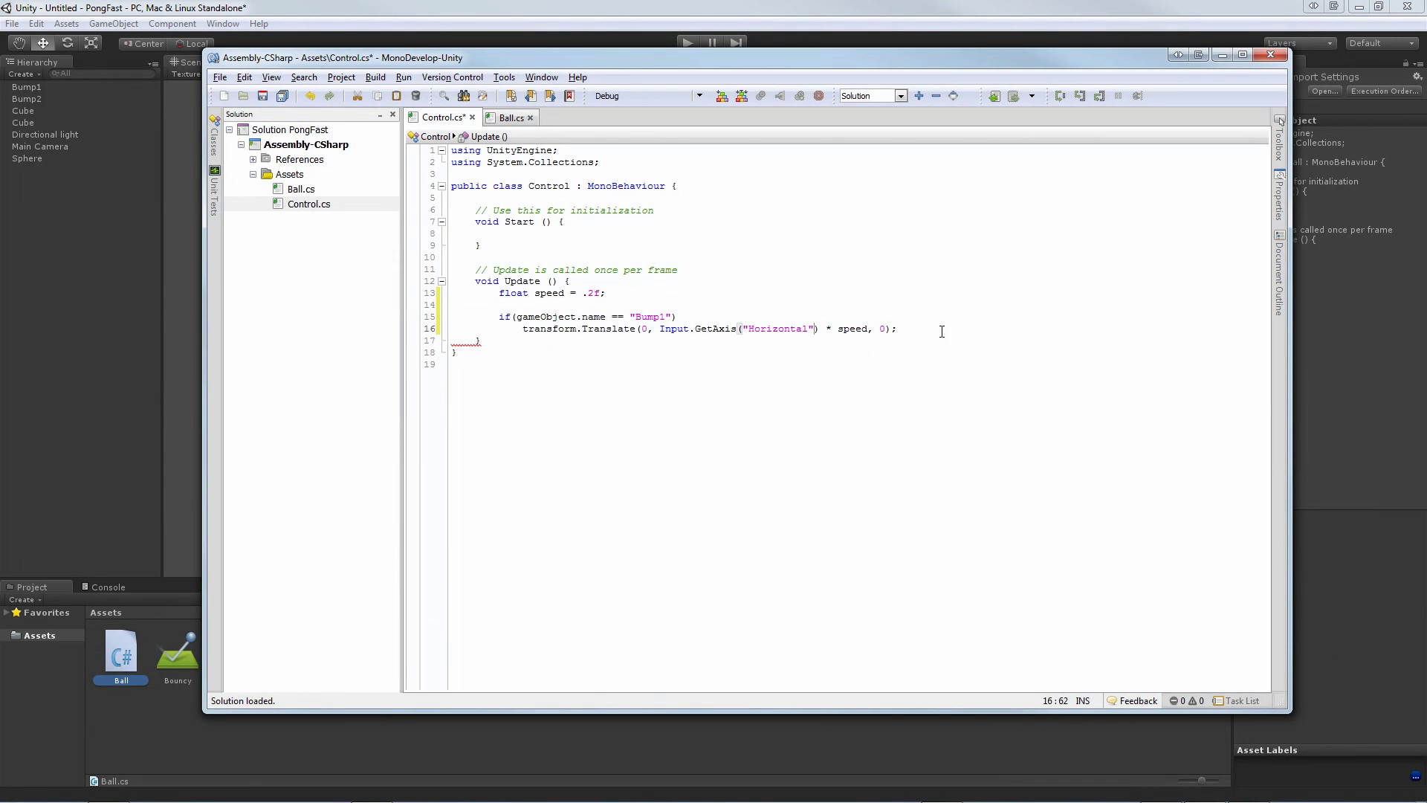
Add an else branch translating by the Vertical axis, then save Control.cs.
{"action": "left_click_drag", "start_coordinate": [941, 331], "coordinate": [524, 329]}
{"action": "key", "text": "ctrl+c"}
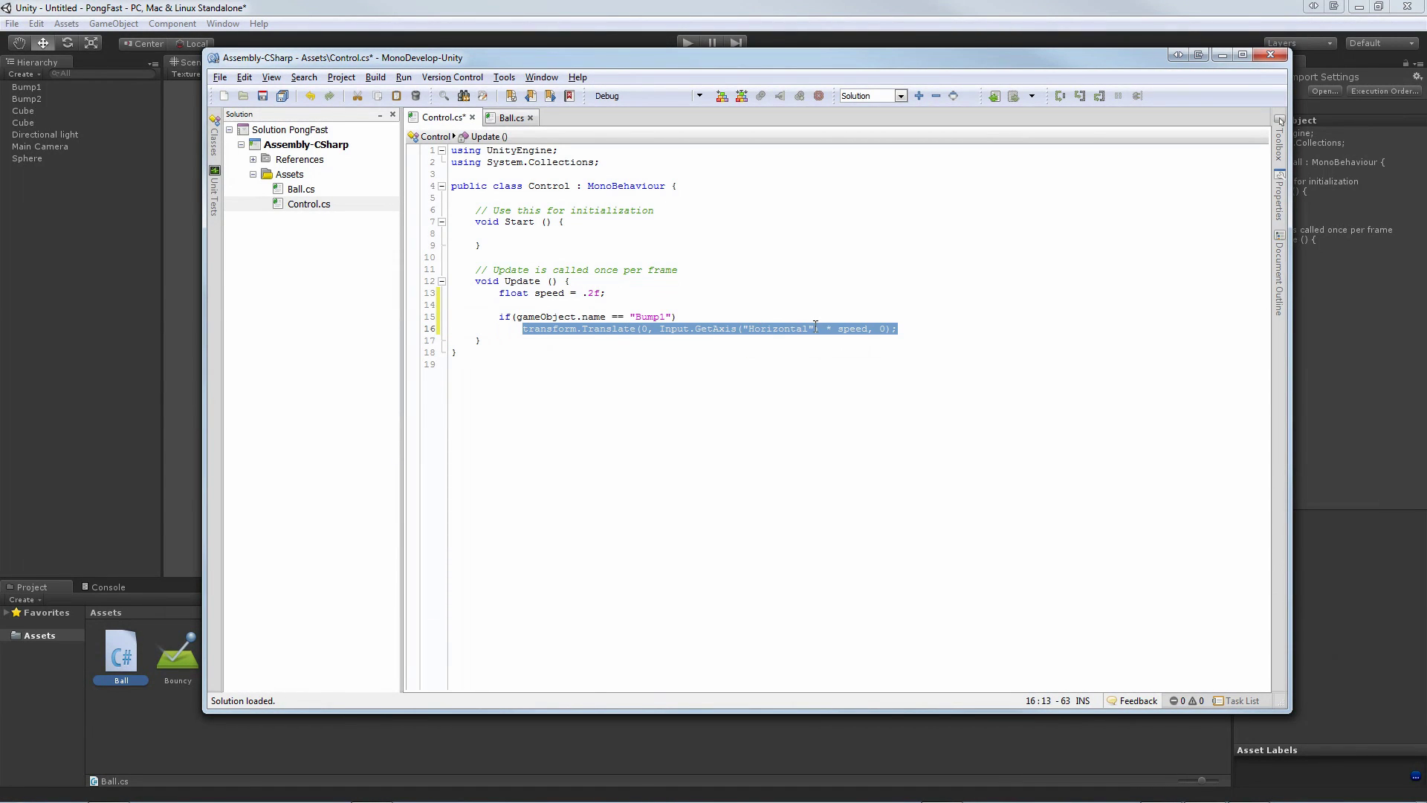
{"action": "left_click", "coordinate": [926, 329]}
{"action": "key", "text": "Return"}
{"action": "type", "text": "els"}
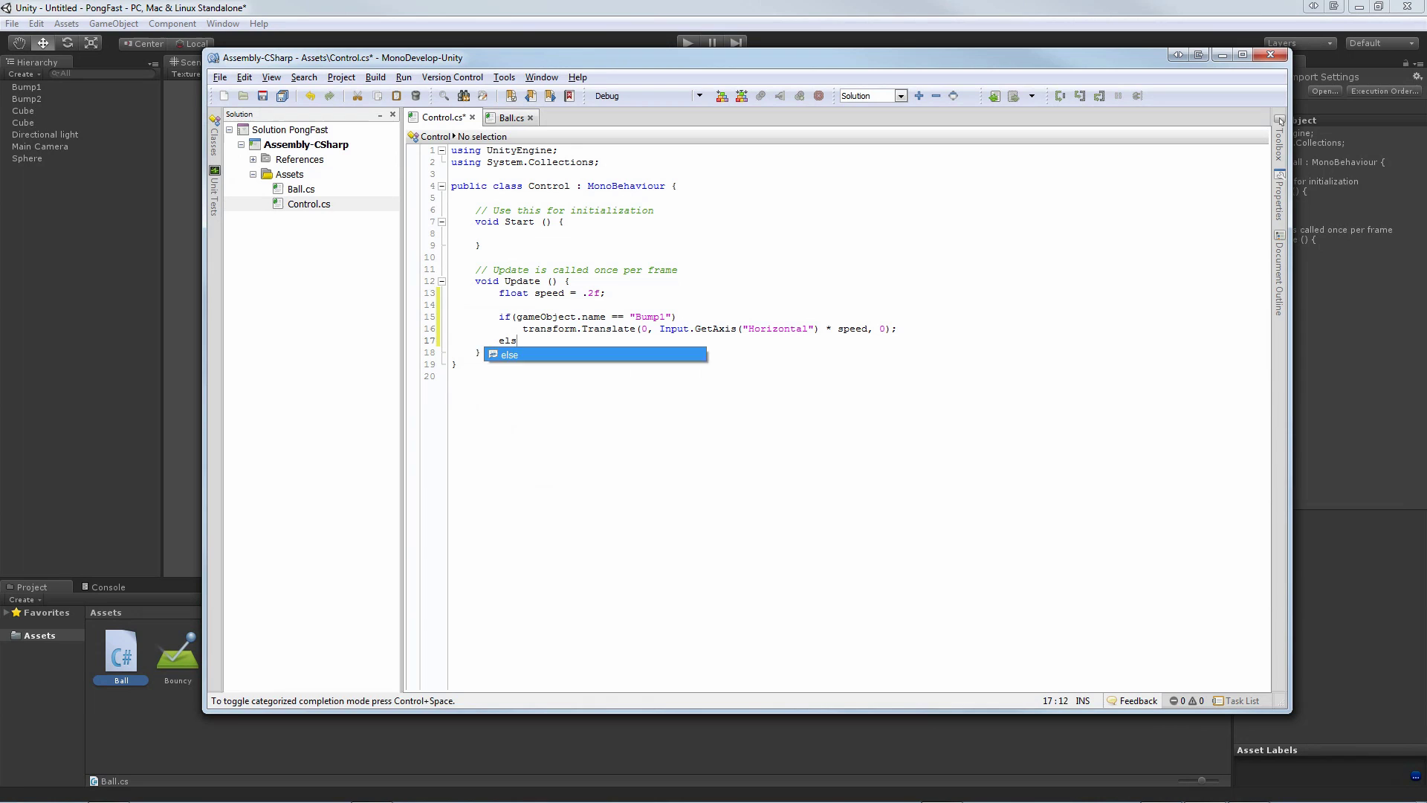
{"action": "key", "text": "Return"}
{"action": "key", "text": "Return"}
{"action": "key", "text": "ctrl+v"}
{"action": "double_click", "coordinate": [778, 353]}
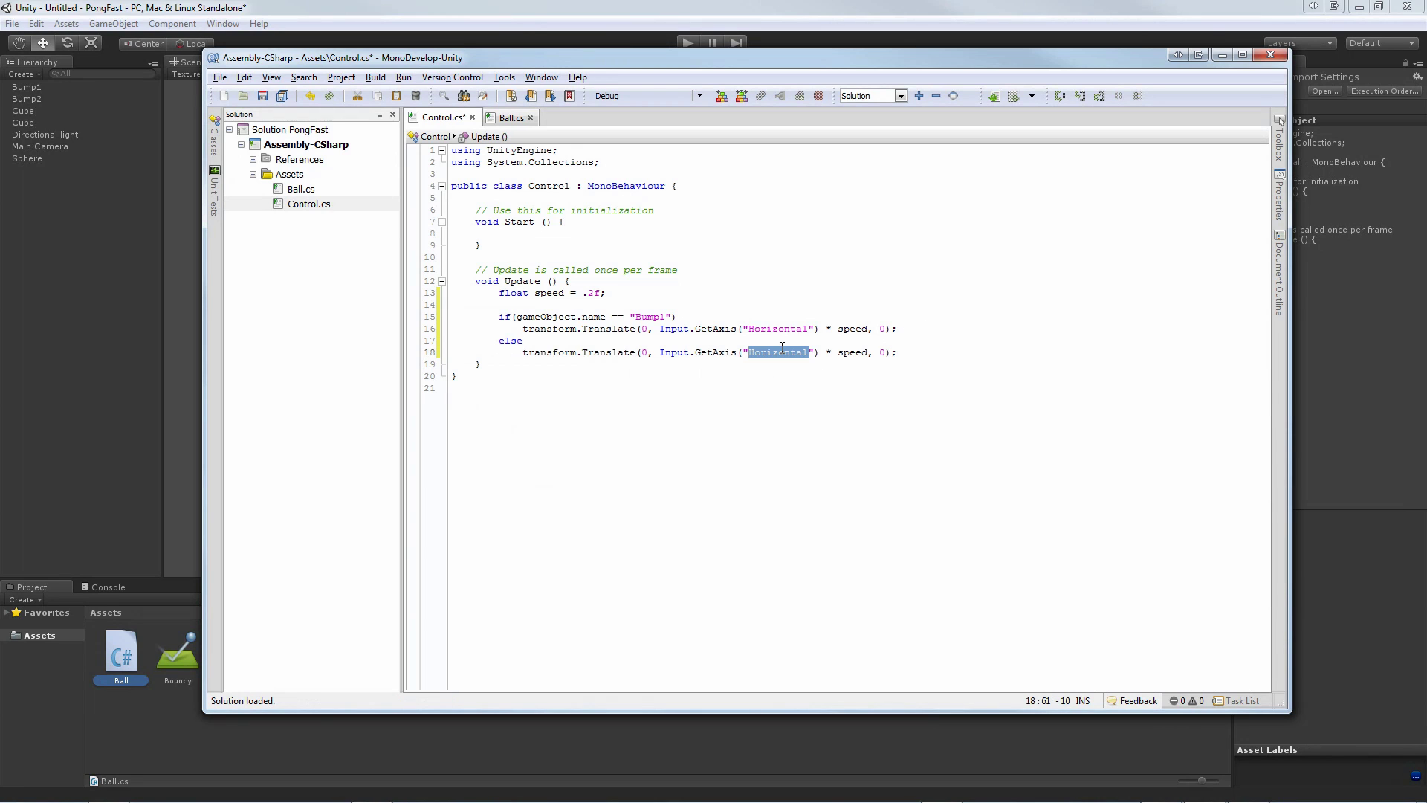
{"action": "type", "text": "Vertical"}
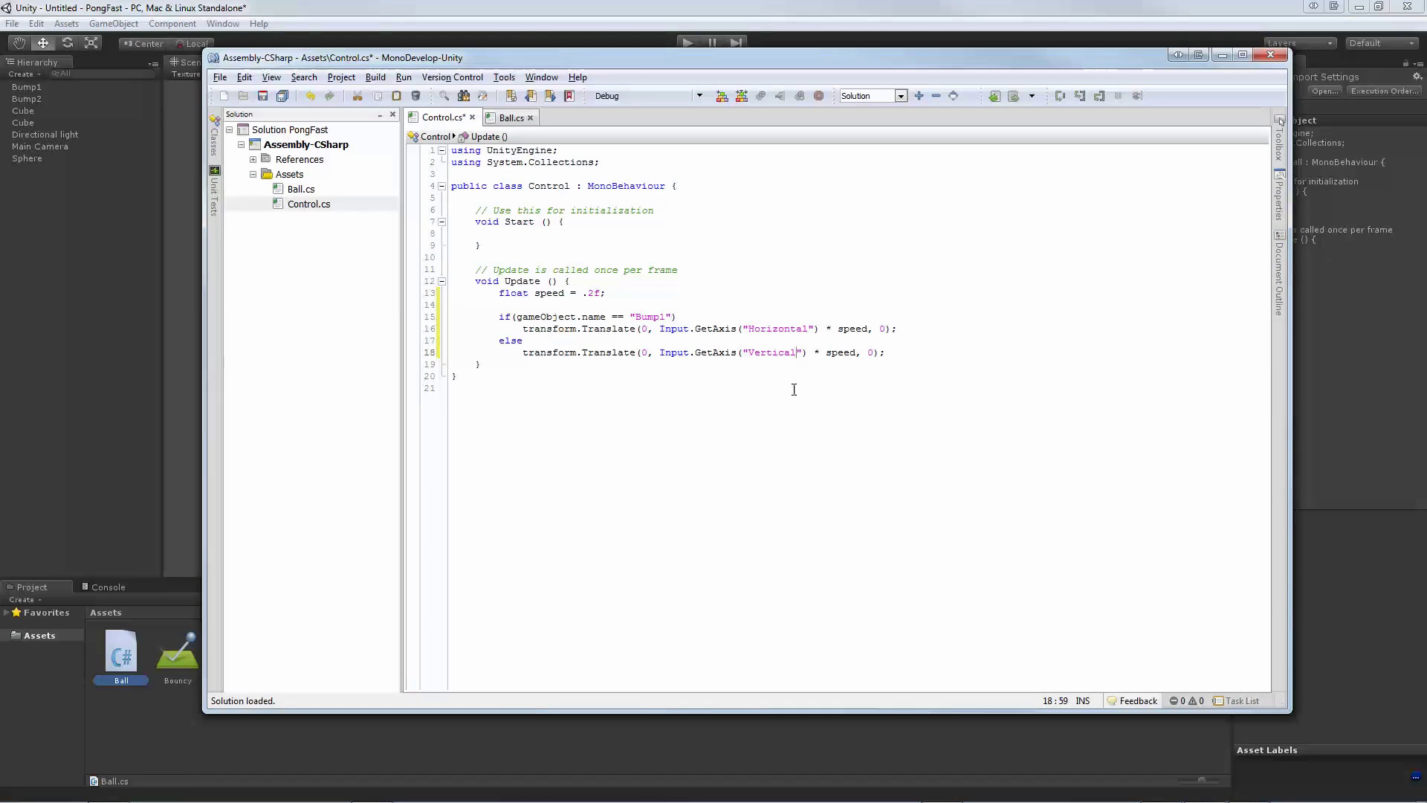
{"action": "left_click", "coordinate": [794, 389]}
{"action": "key", "text": "ctrl+s"}
Declare float fields sx and sy at the top of the Ball class.
{"action": "left_click", "coordinate": [502, 118]}
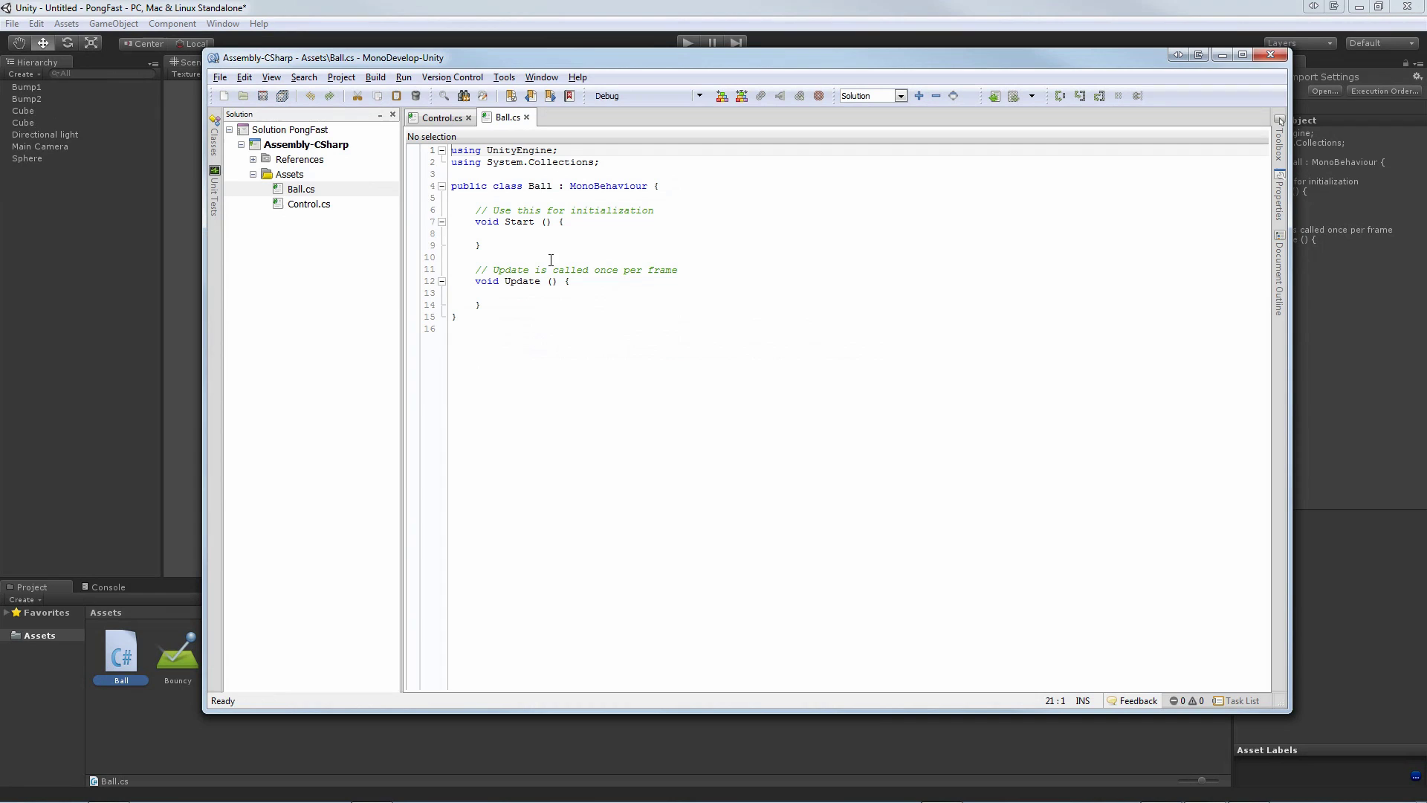
{"action": "left_click", "coordinate": [505, 198]}
{"action": "key", "text": "Return"}
{"action": "key", "text": "Return"}
{"action": "key", "text": "Up"}
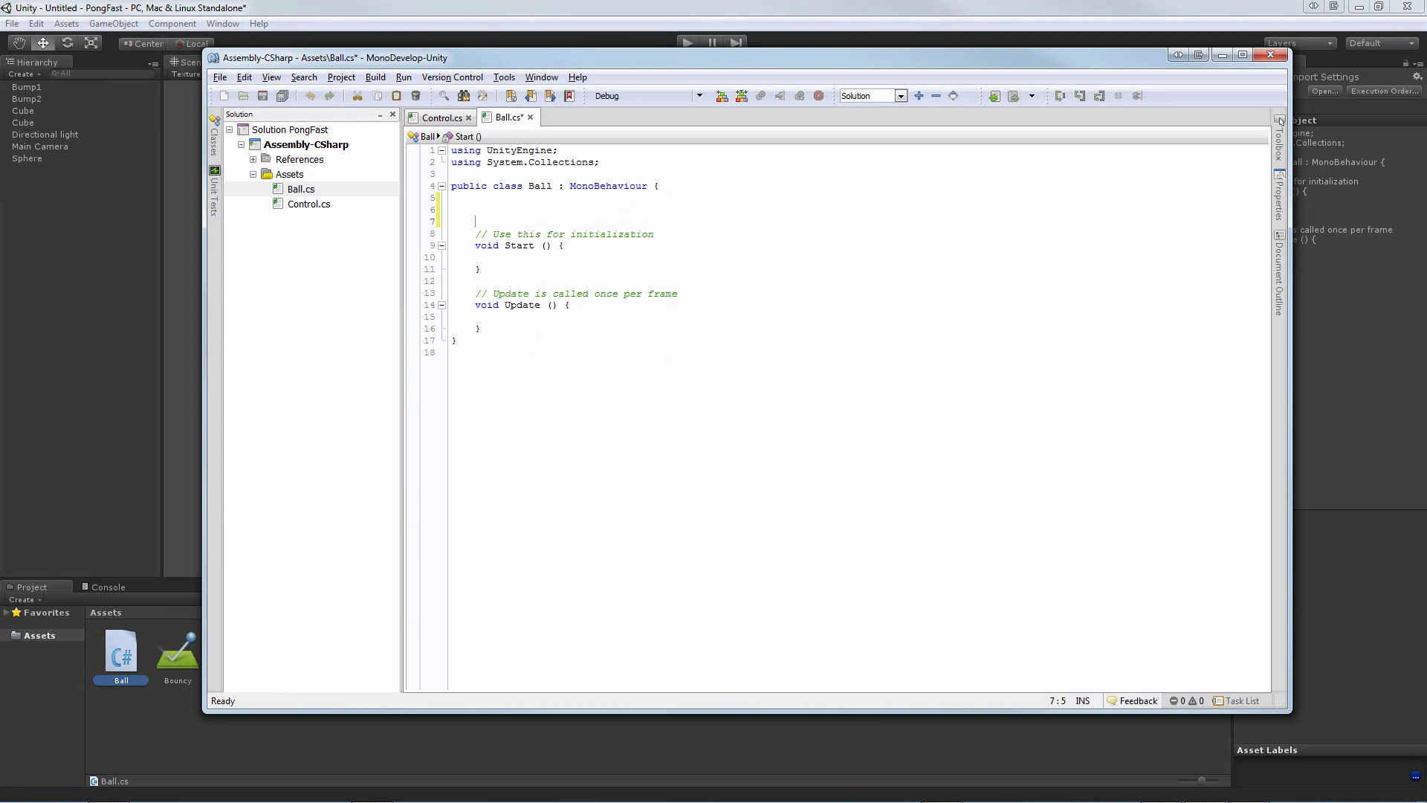
{"action": "type", "text": "float sx ="}
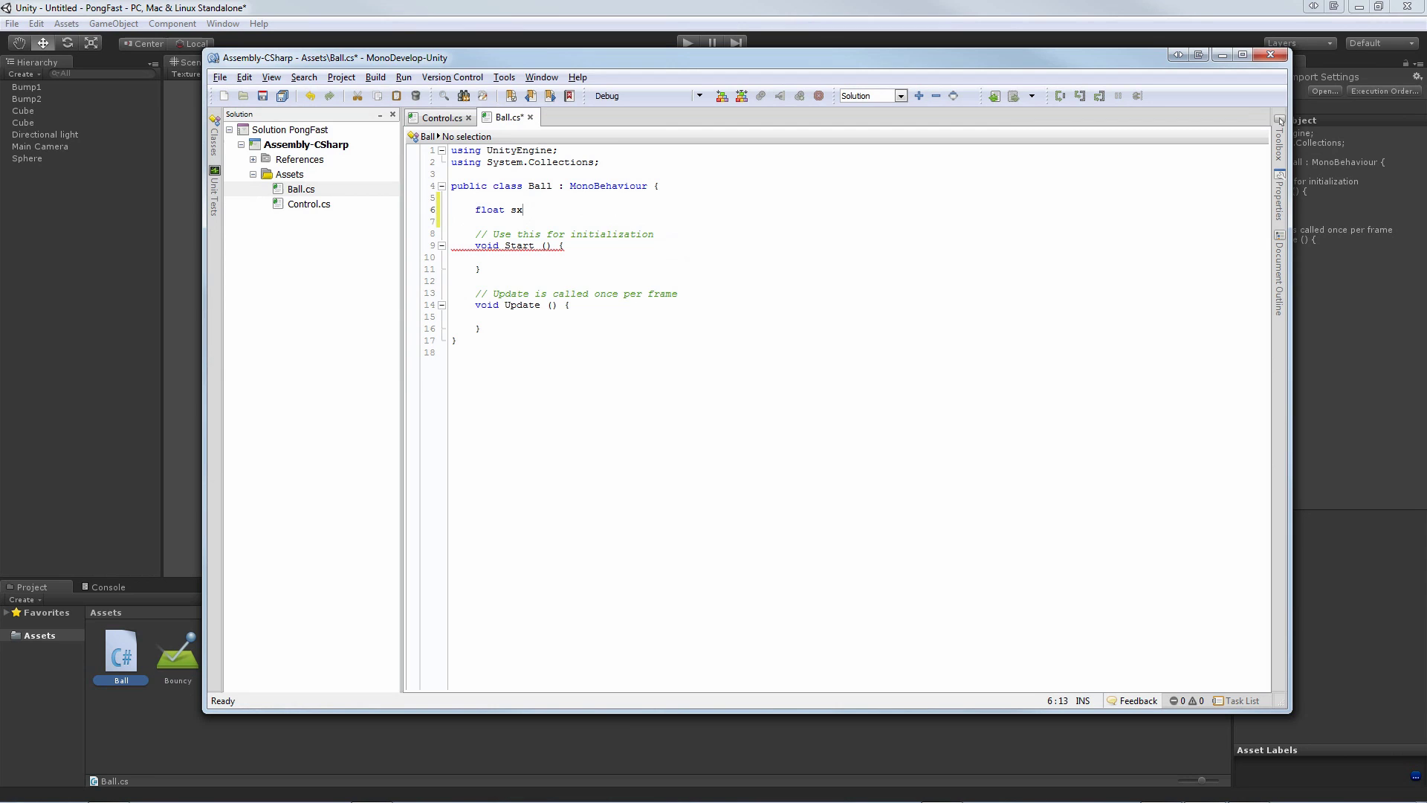
{"action": "key", "text": "BackSpace"}
{"action": "key", "text": "BackSpace"}
{"action": "type", "text": ";"}
{"action": "key", "text": "Return"}
{"action": "type", "text": "float sy;"}
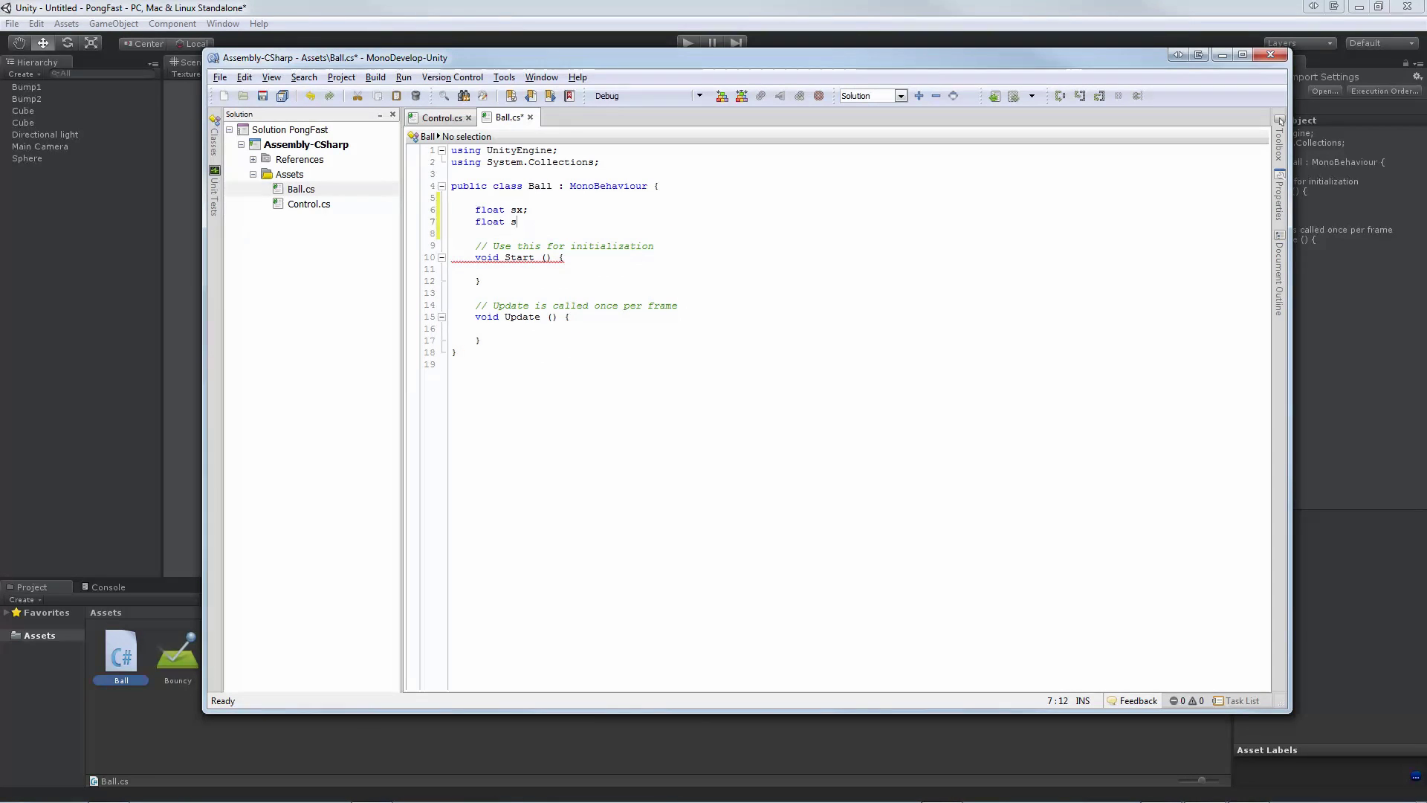
In Start(), set sx and sy each to Random.Range(0, 2) == 0 ? -1 : 1.
{"action": "key", "text": "Down"}
{"action": "key", "text": "Down"}
{"action": "key", "text": "Down"}
{"action": "key", "text": "Down"}
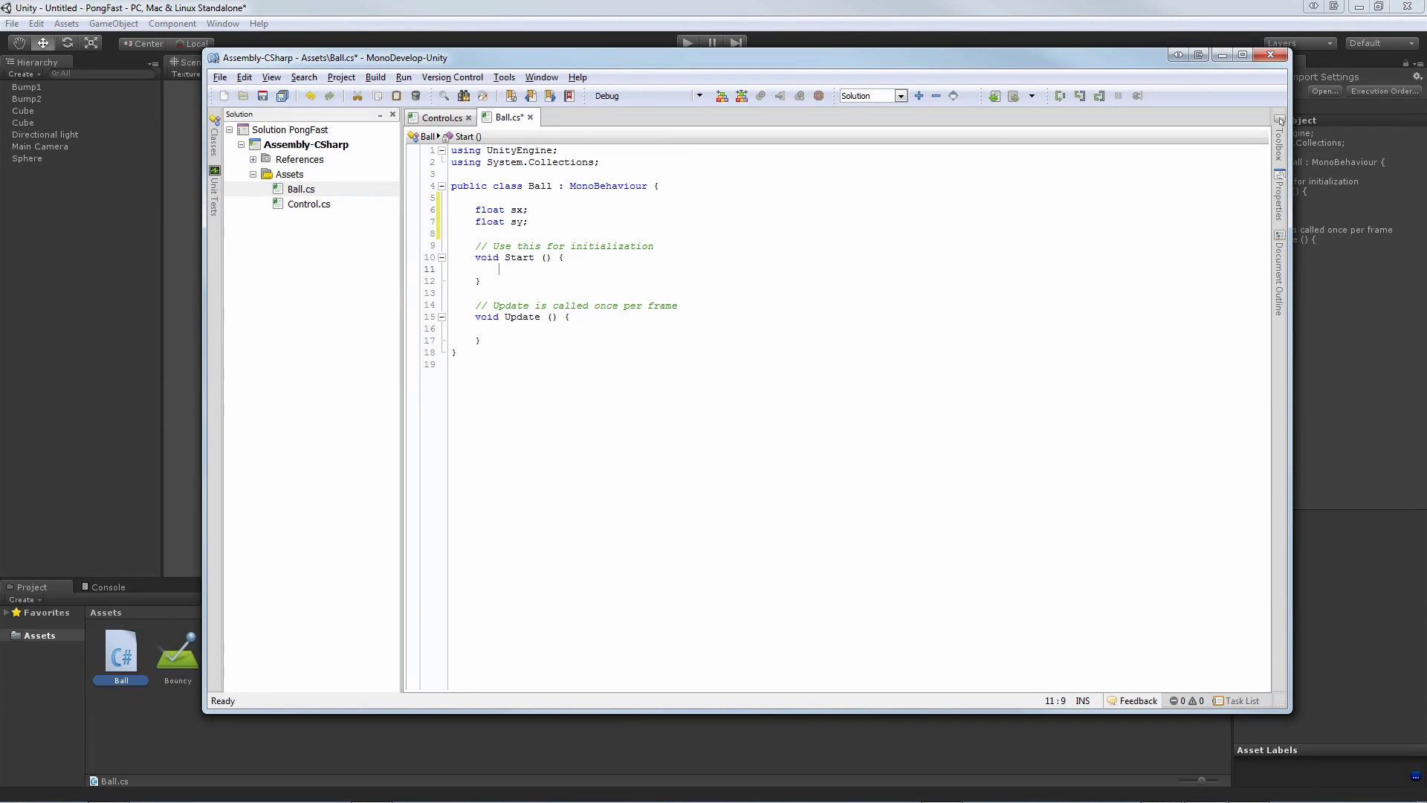
{"action": "type", "text": "sx = Ra"}
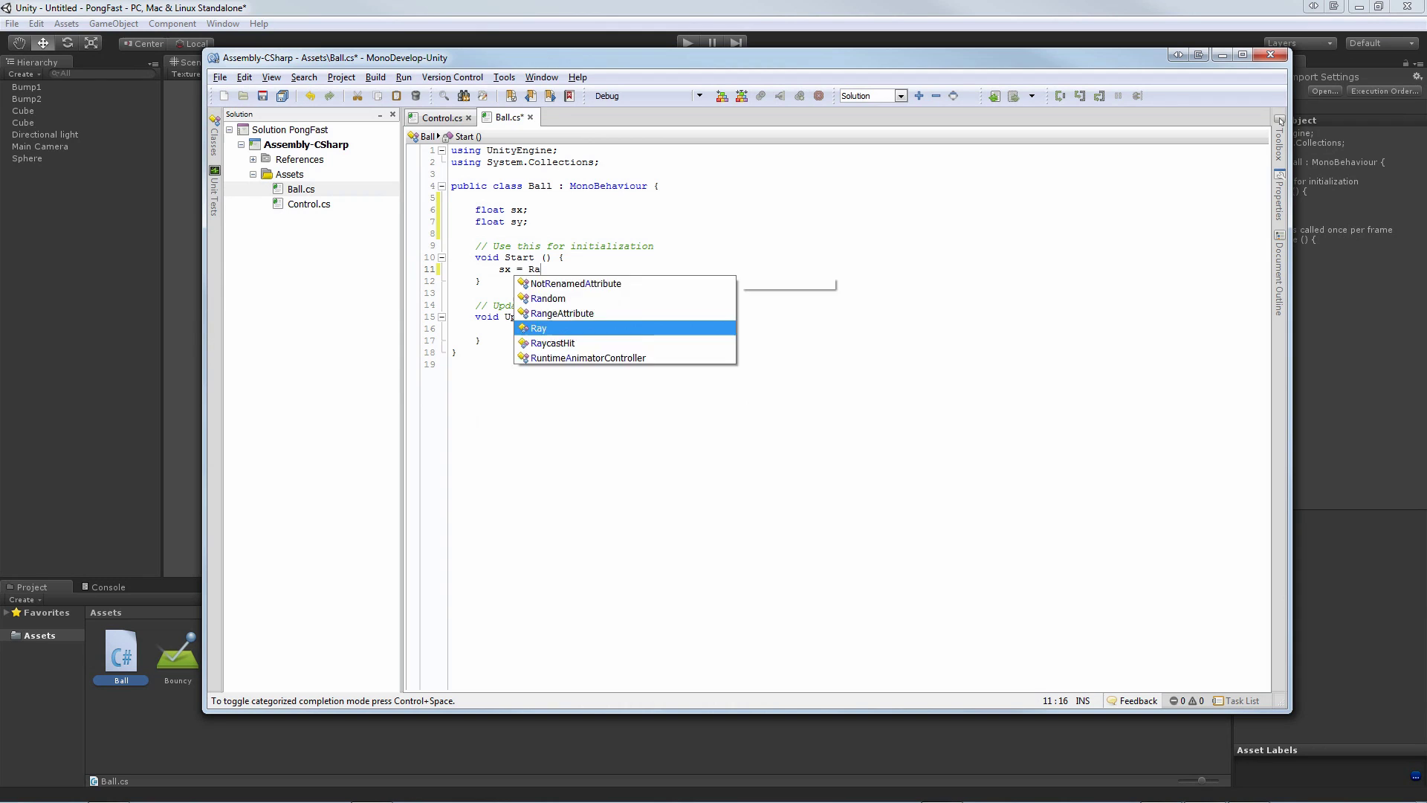
{"action": "type", "text": "ndom.Range"}
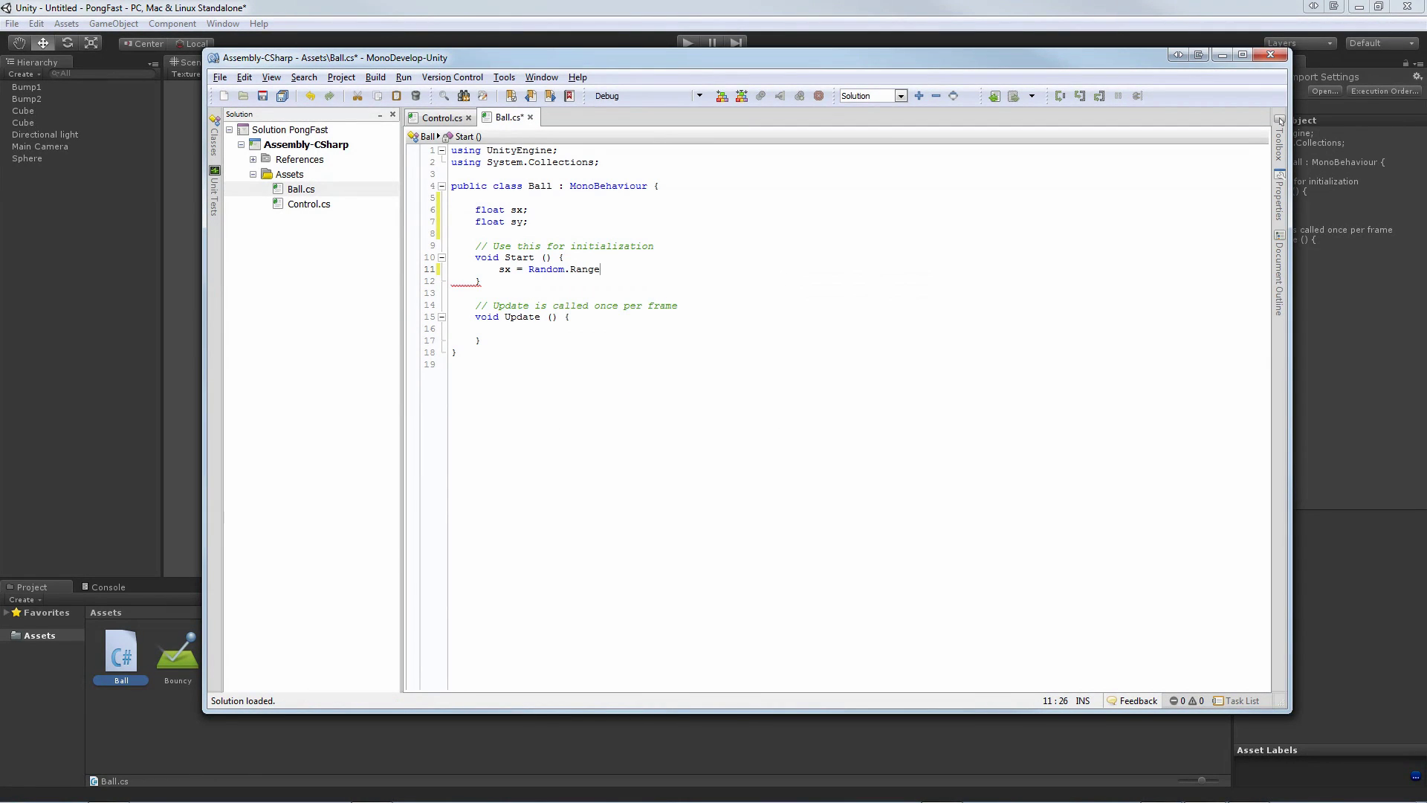
{"action": "type", "text": "(0, 2) +="}
{"action": "key", "text": "BackSpace"}
{"action": "key", "text": "BackSpace"}
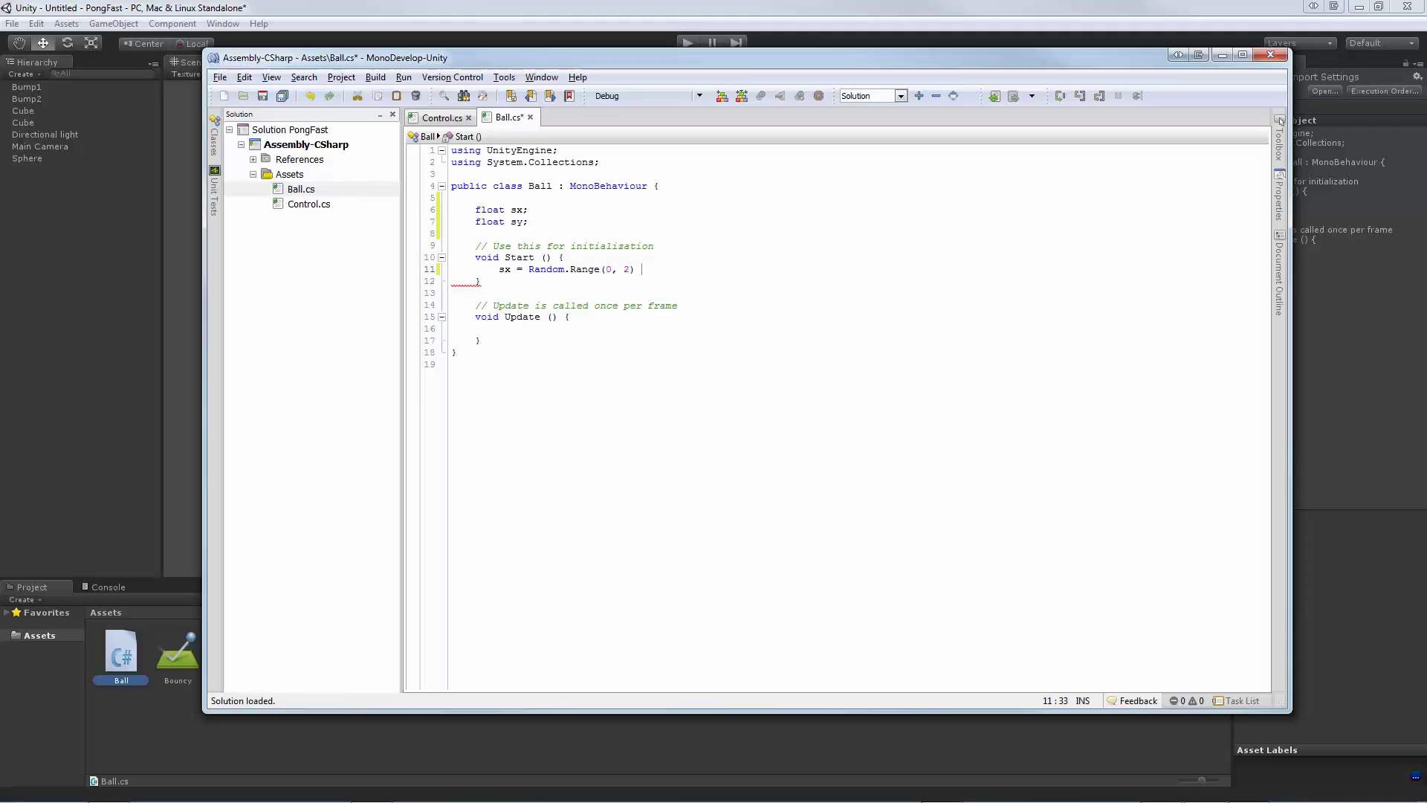
{"action": "type", "text": "== 0 ?"}
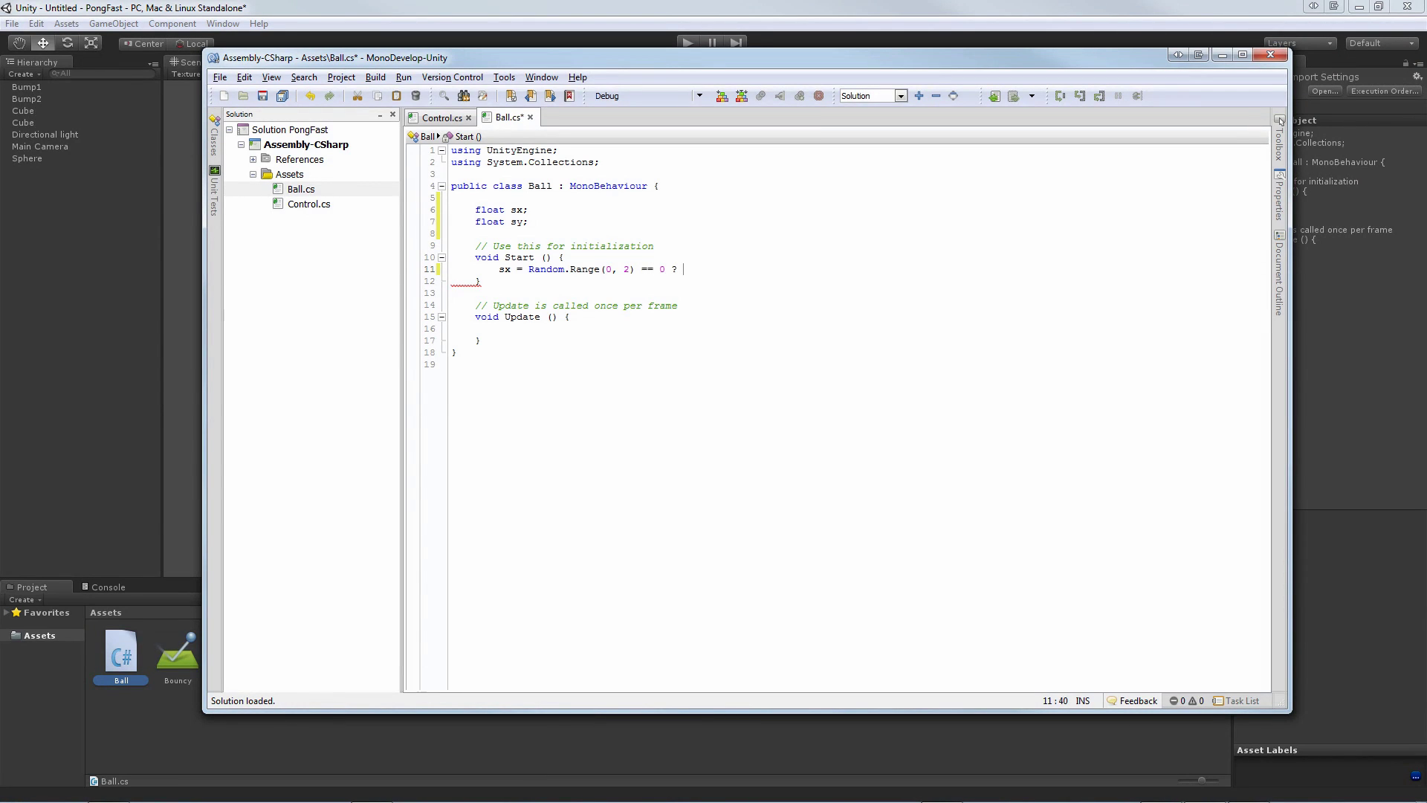
{"action": "type", "text": " -1 : 1;"}
{"action": "key", "text": "Return"}
{"action": "left_click_drag", "start_coordinate": [725, 269], "coordinate": [500, 267]}
{"action": "key", "text": "ctrl+c"}
{"action": "left_click", "coordinate": [508, 281]}
{"action": "key", "text": "ctrl+v"}
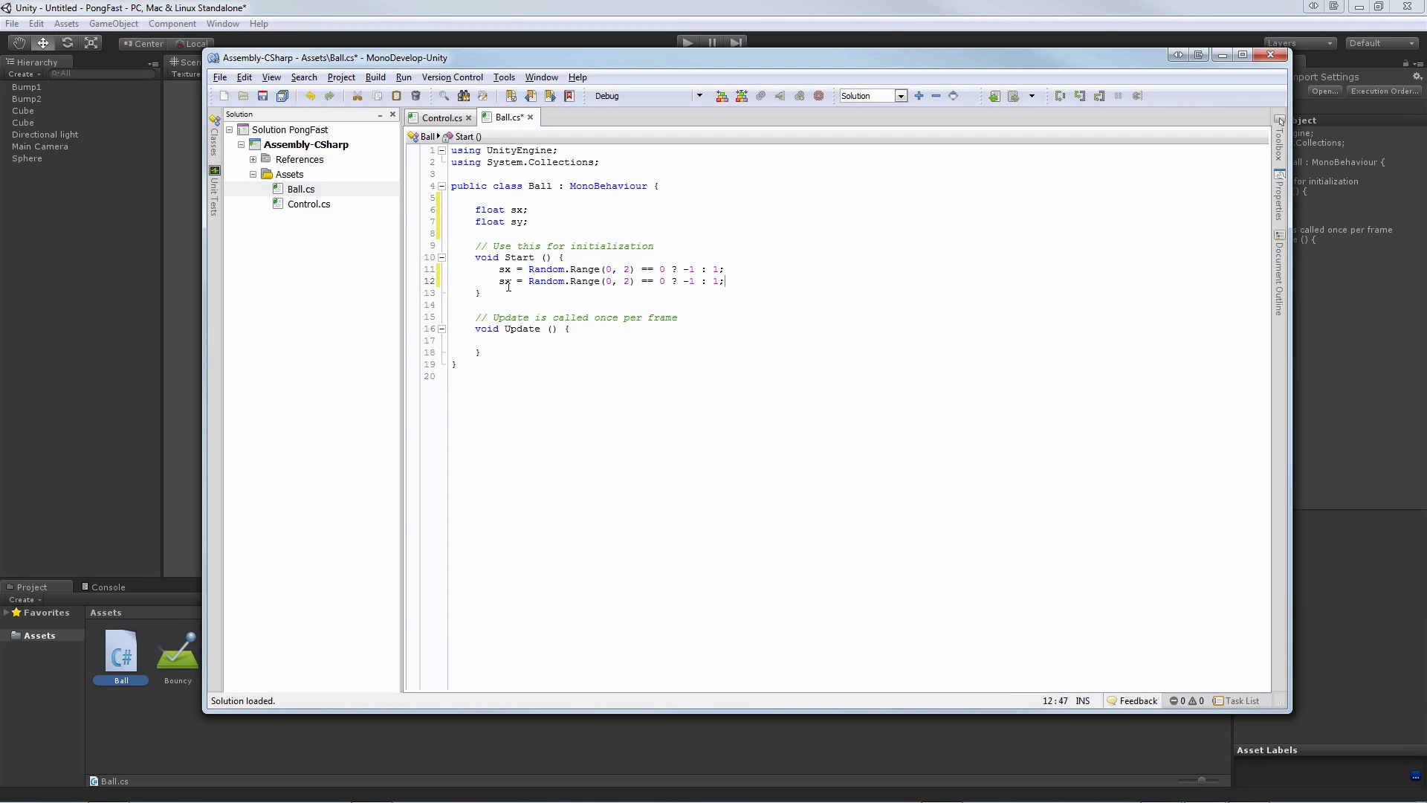
{"action": "left_click", "coordinate": [506, 282]}
{"action": "key", "text": "Delete"}
{"action": "type", "text": "y"}
In Start(), set rigidbody.velocity to new Vector3(Random.Range(5, 10) * sx, Random.Range(5, 10) * sy, 0).
{"action": "left_click", "coordinate": [720, 281]}
{"action": "key", "text": "Return"}
{"action": "key", "text": "Return"}
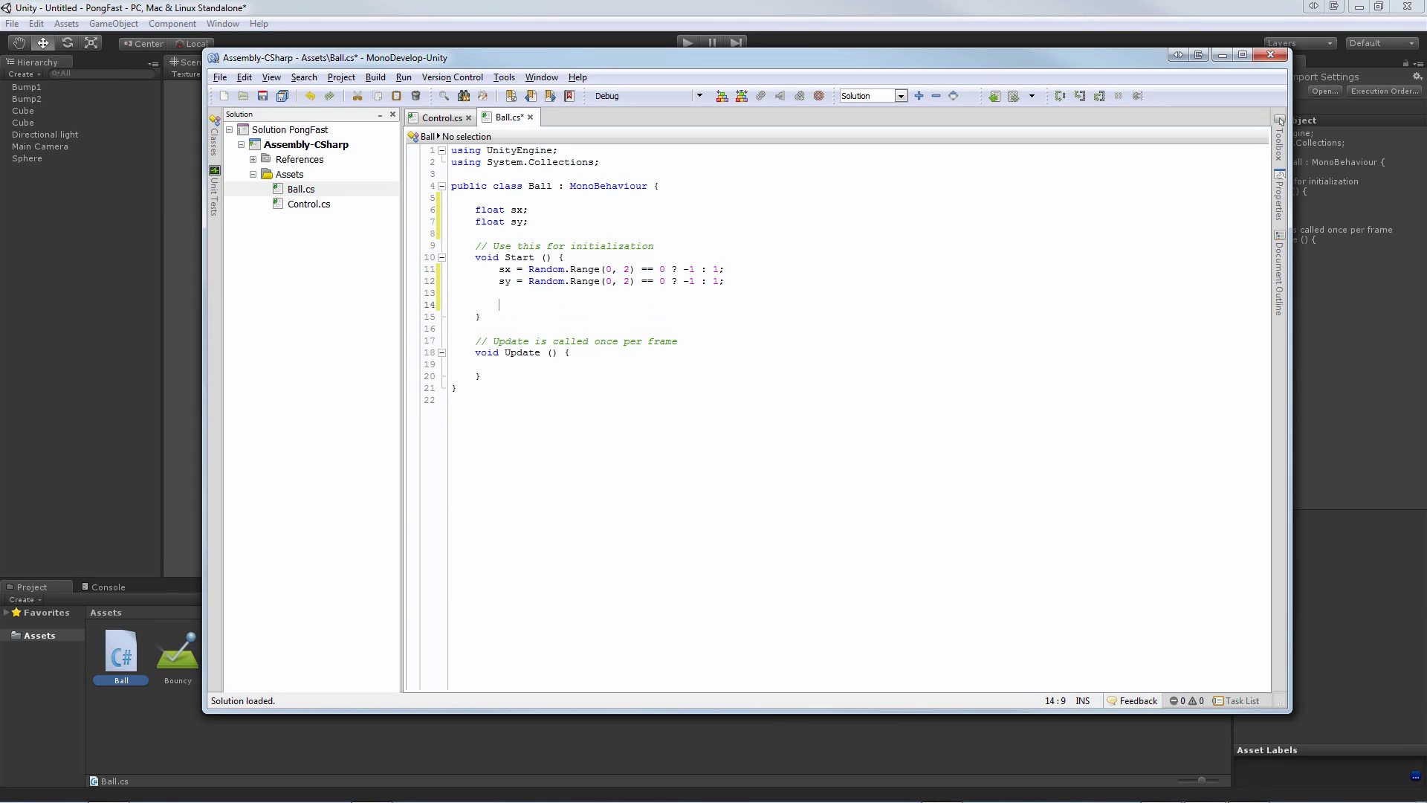
{"action": "key", "text": "ctrl+space"}
{"action": "key", "text": "Escape"}
{"action": "type", "text": "rigidbody.vel"}
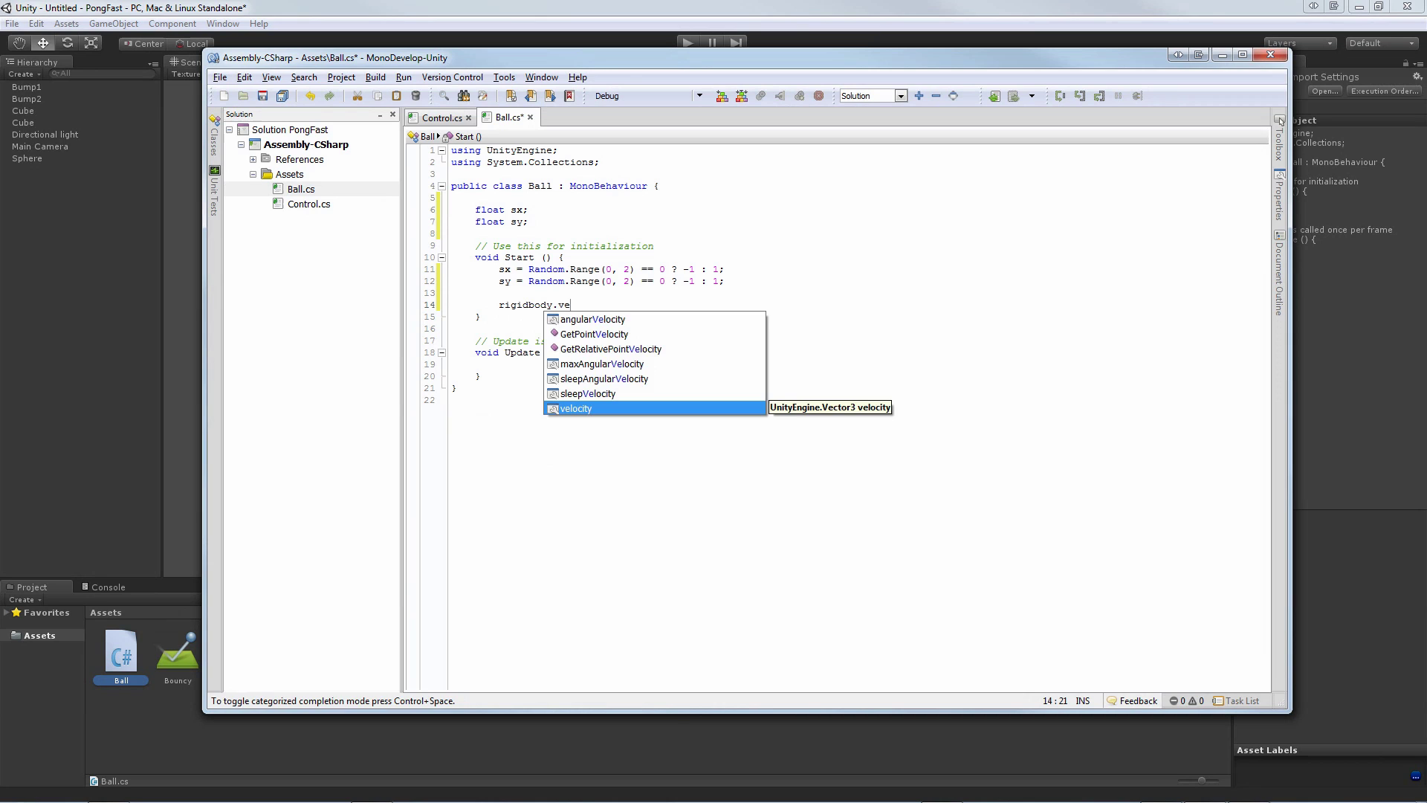
{"action": "key", "text": "Return"}
{"action": "type", "text": "= new"}
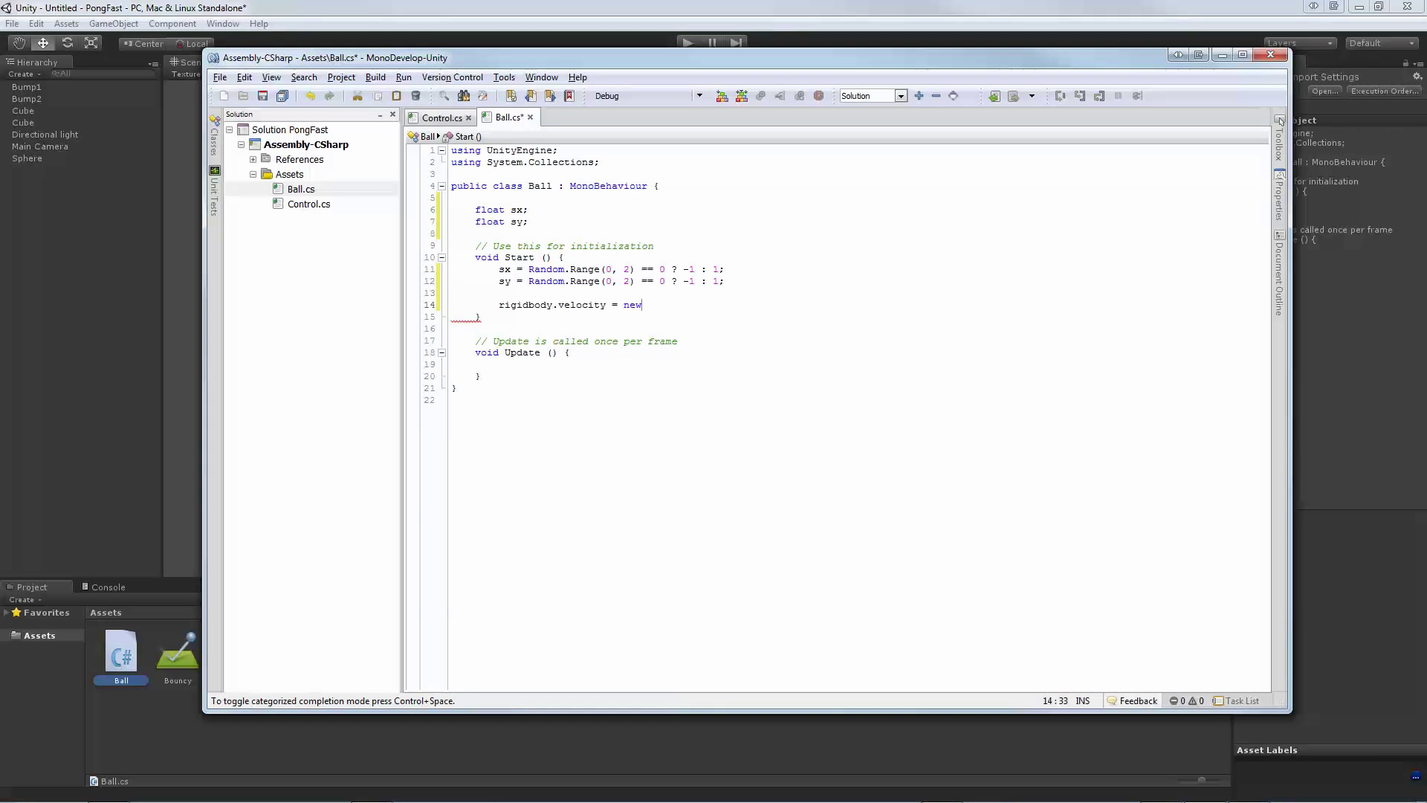
{"action": "type", "text": " Vector3("}
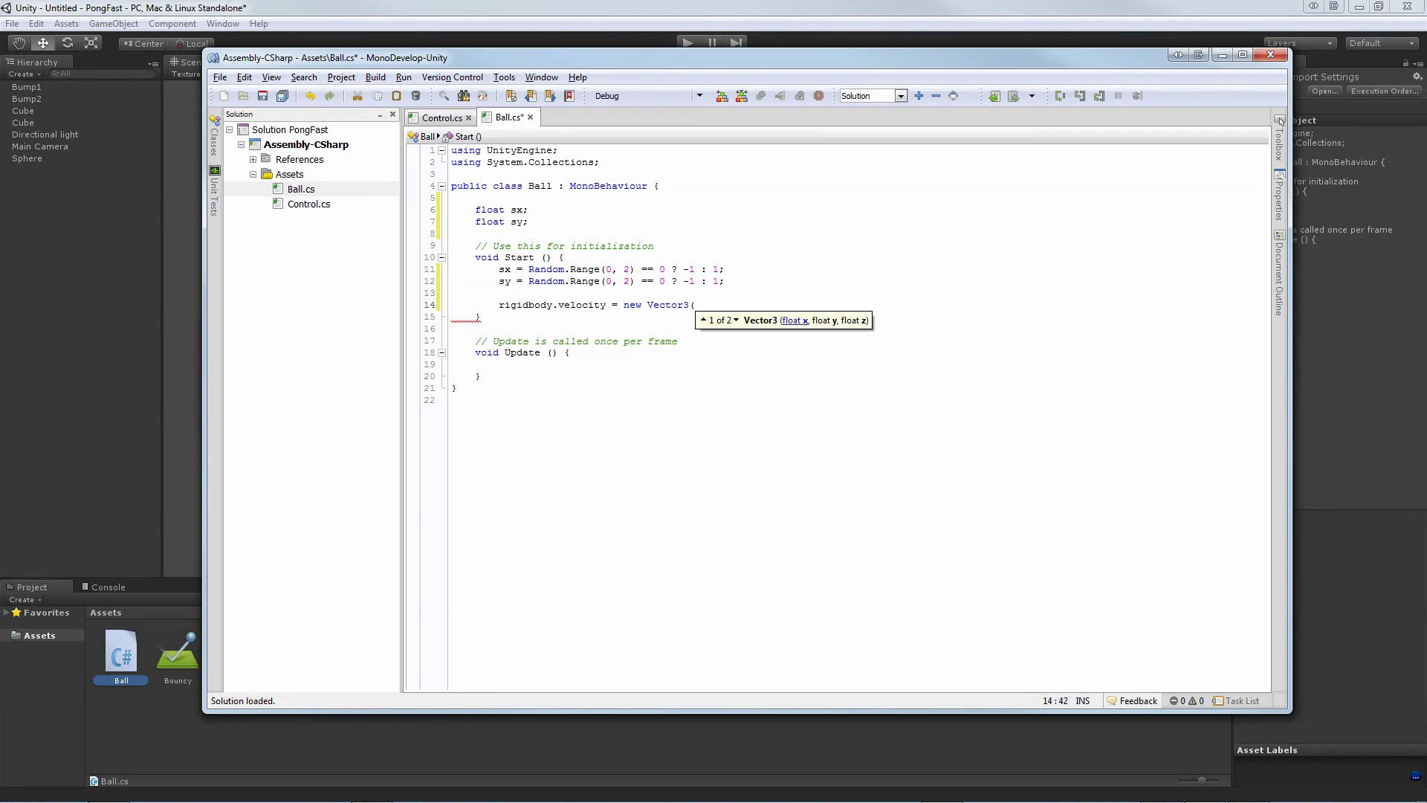
{"action": "type", "text": "Ran"}
{"action": "key", "text": "Escape"}
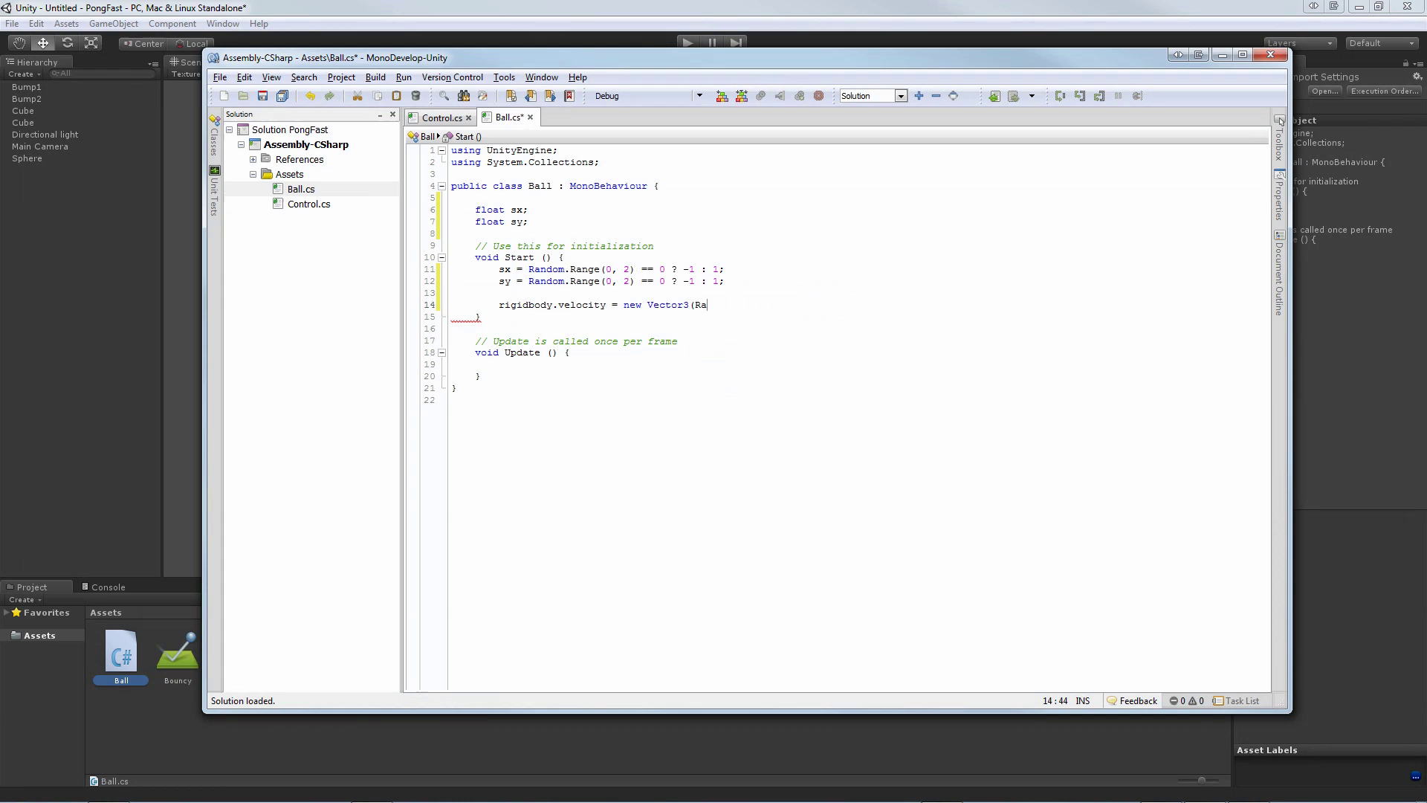
{"action": "type", "text": "do,m"}
{"action": "key", "text": "Escape"}
{"action": "type", "text": "m.Range("}
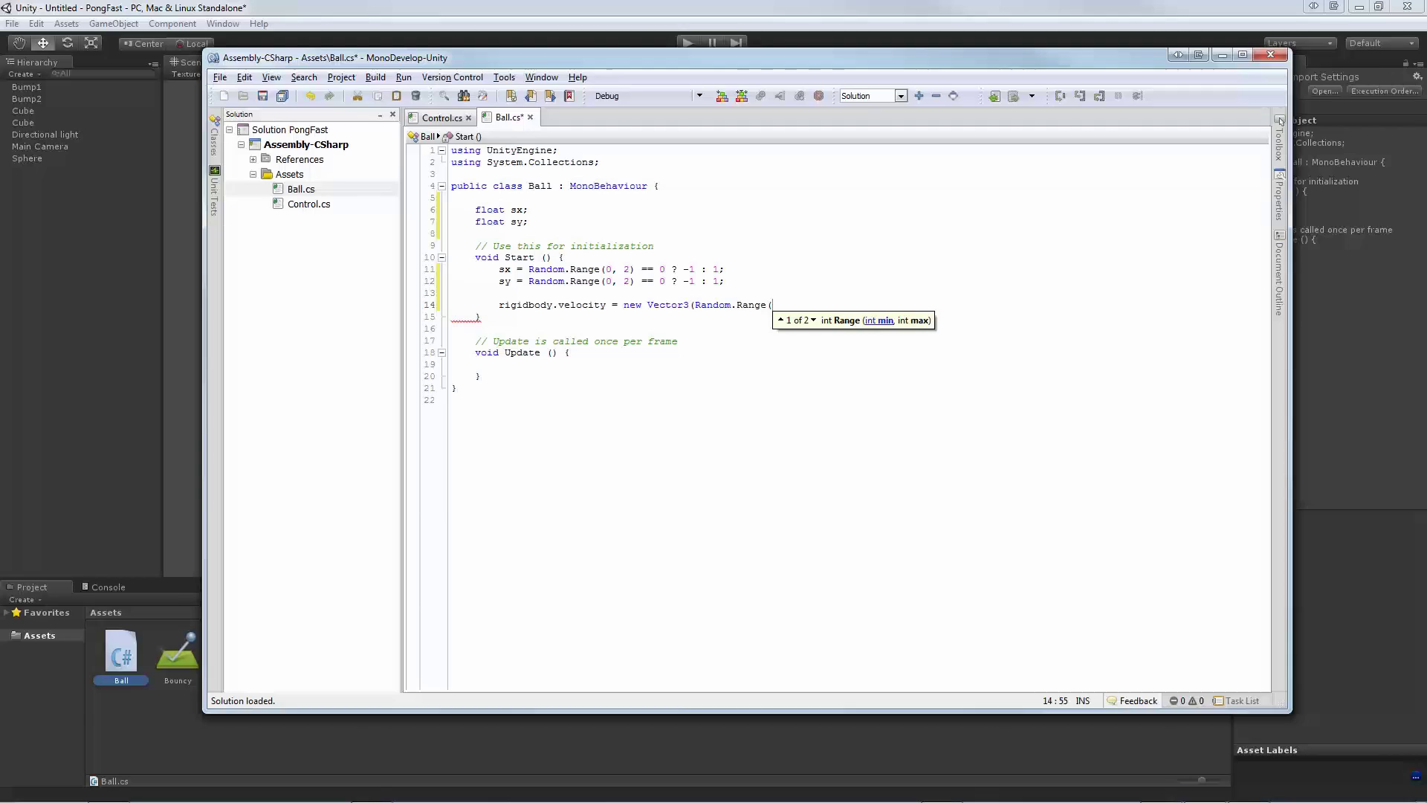
{"action": "type", "text": "5, 10) * "}
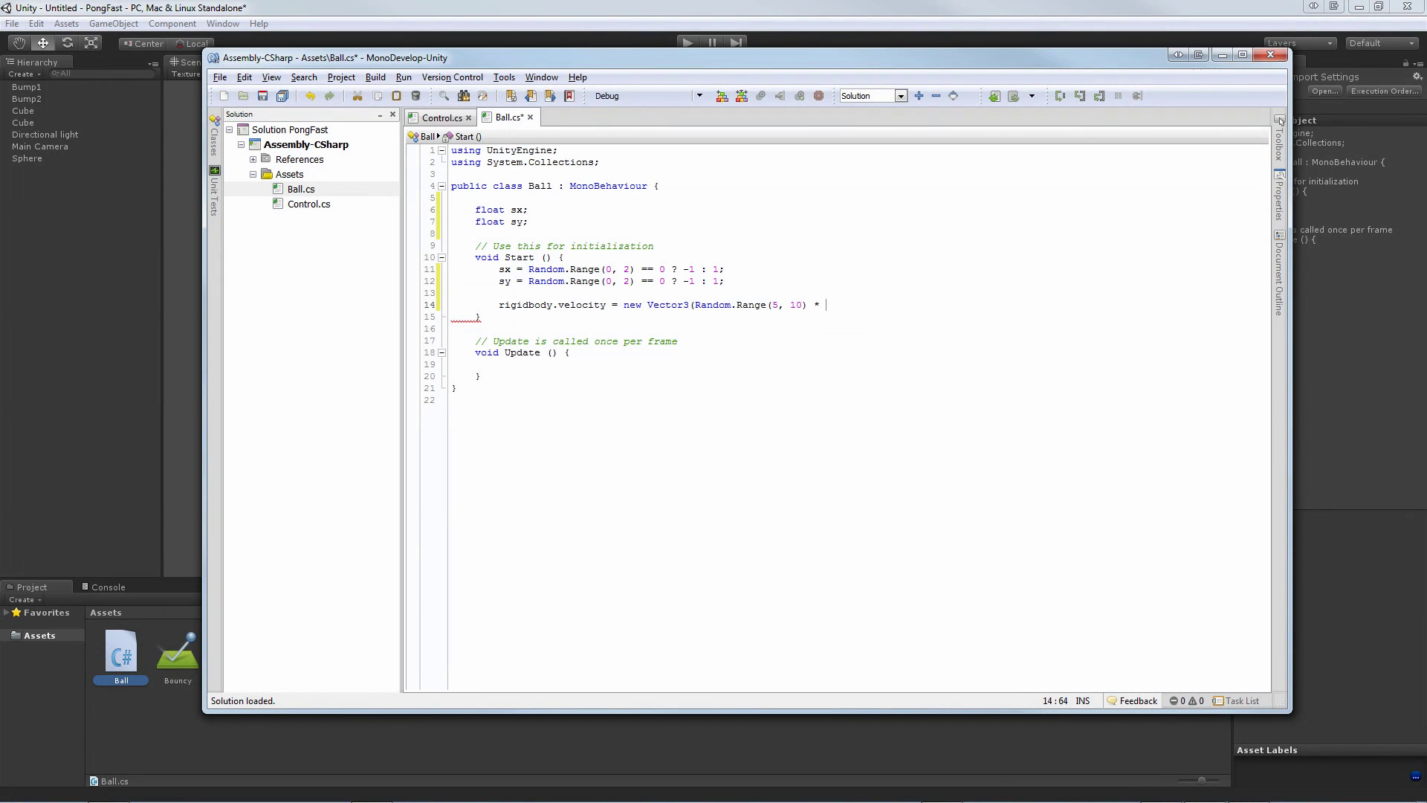
{"action": "type", "text": "sx, Ra"}
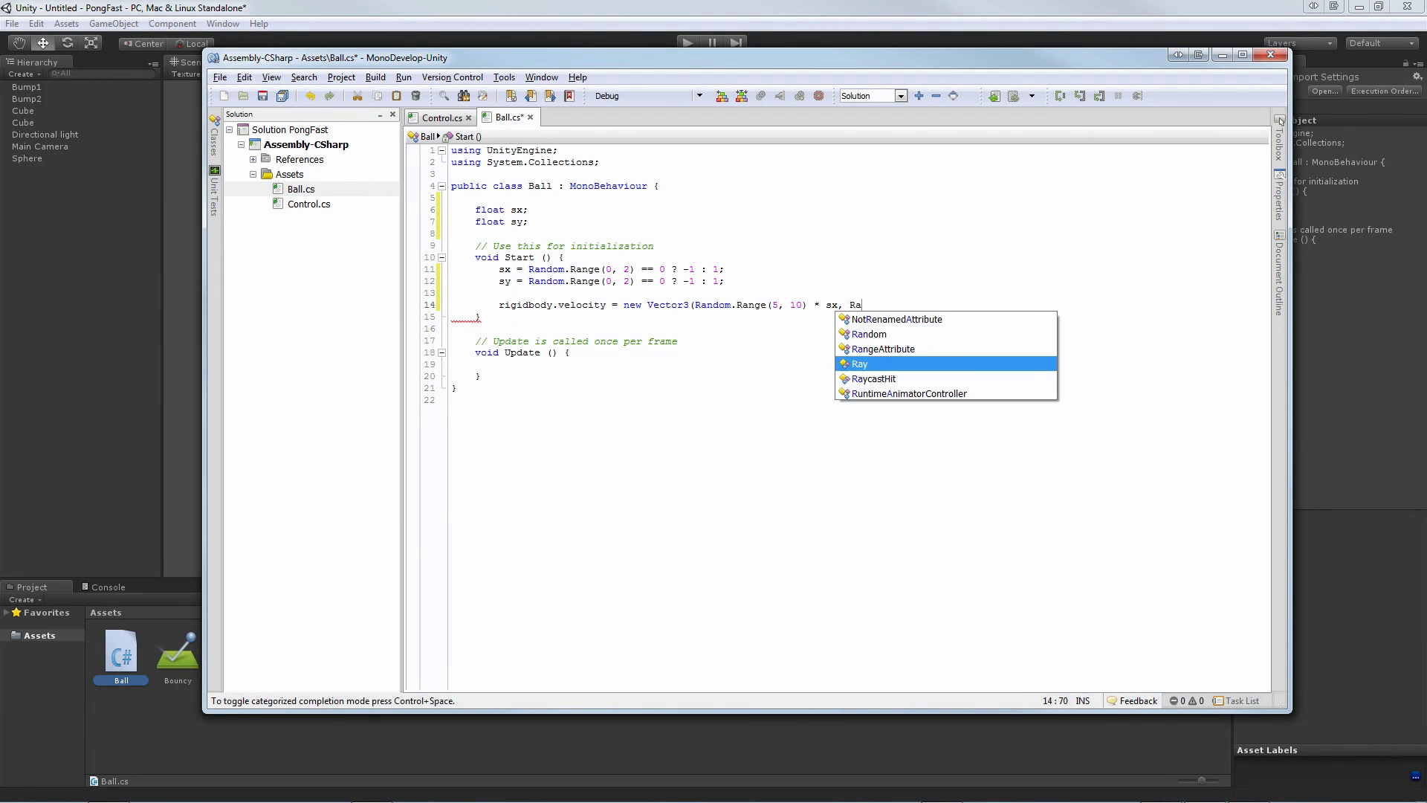
{"action": "type", "text": "ndom.Ra"}
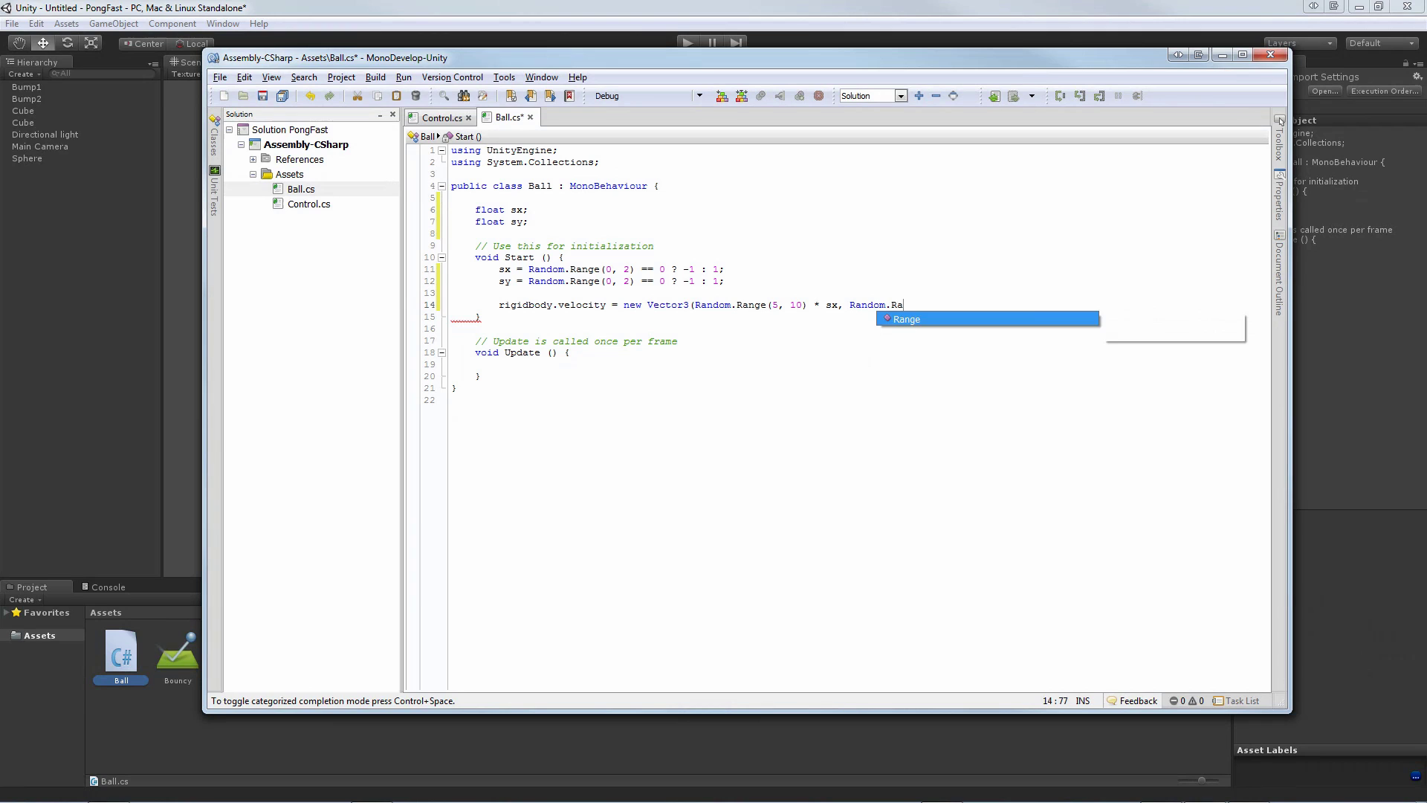
{"action": "key", "text": "Return"}
{"action": "type", "text": "(5, 10)"}
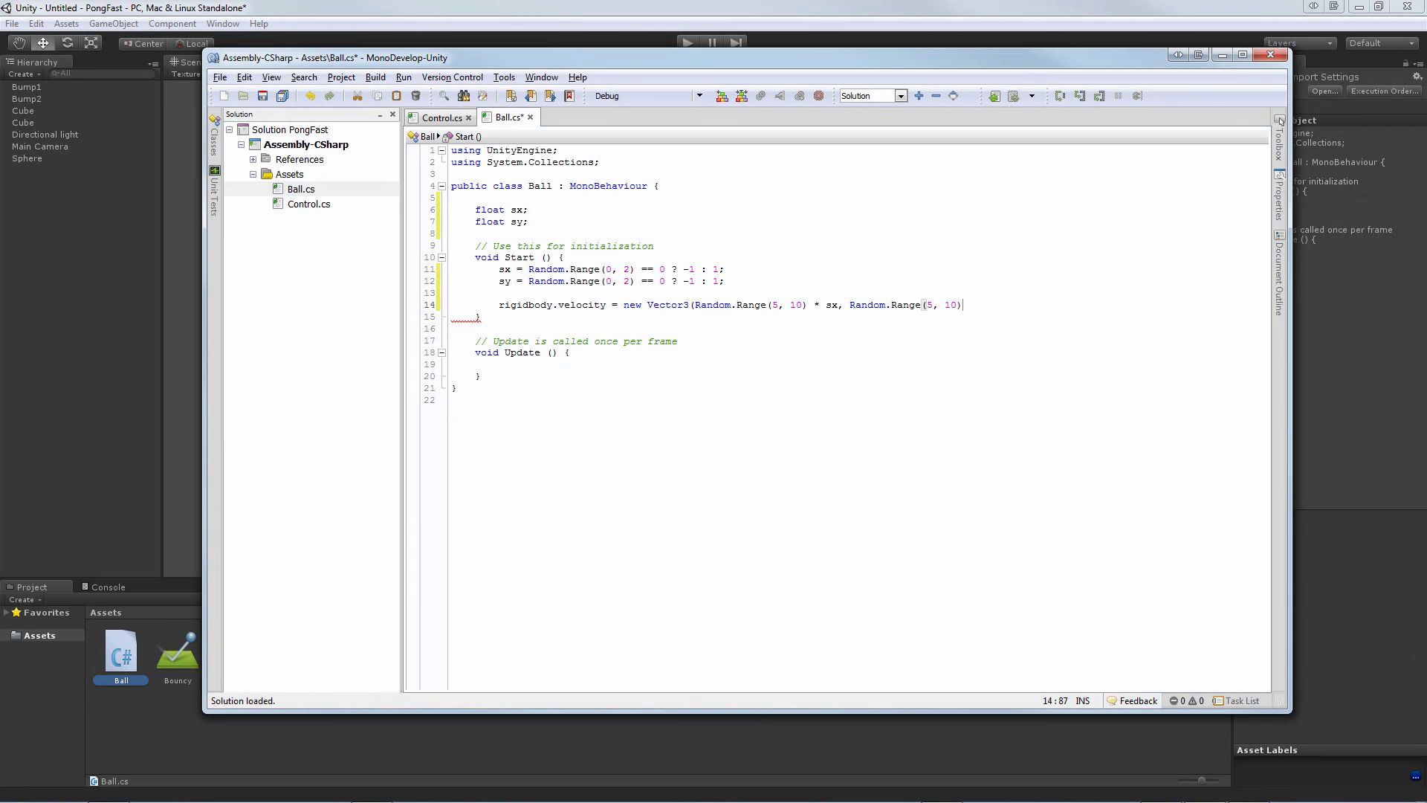
{"action": "type", "text": " * sy"}
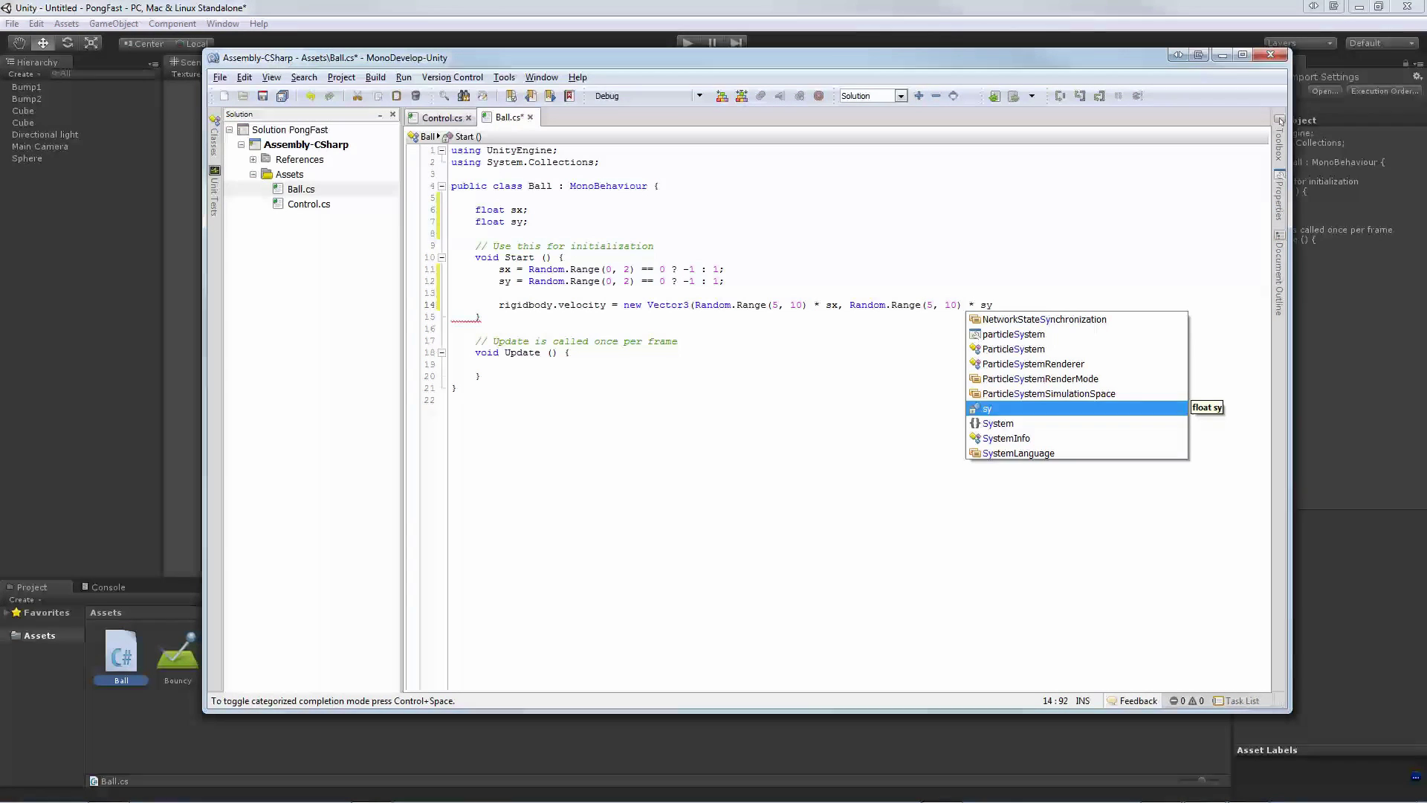
{"action": "type", "text": ", 0);"}
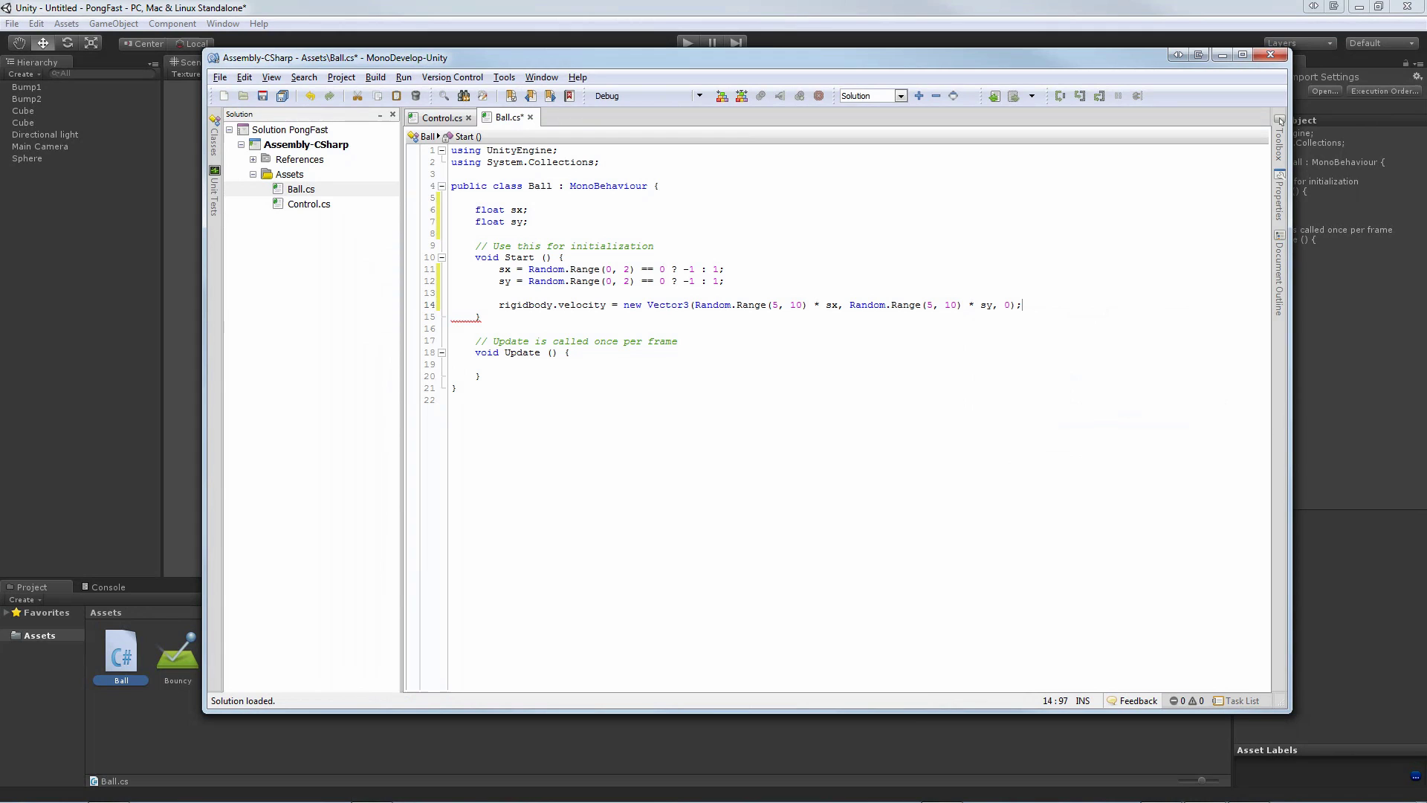
Save Ball.cs and play the game in Unity to test the ball.
{"action": "key", "text": "ctrl+s"}
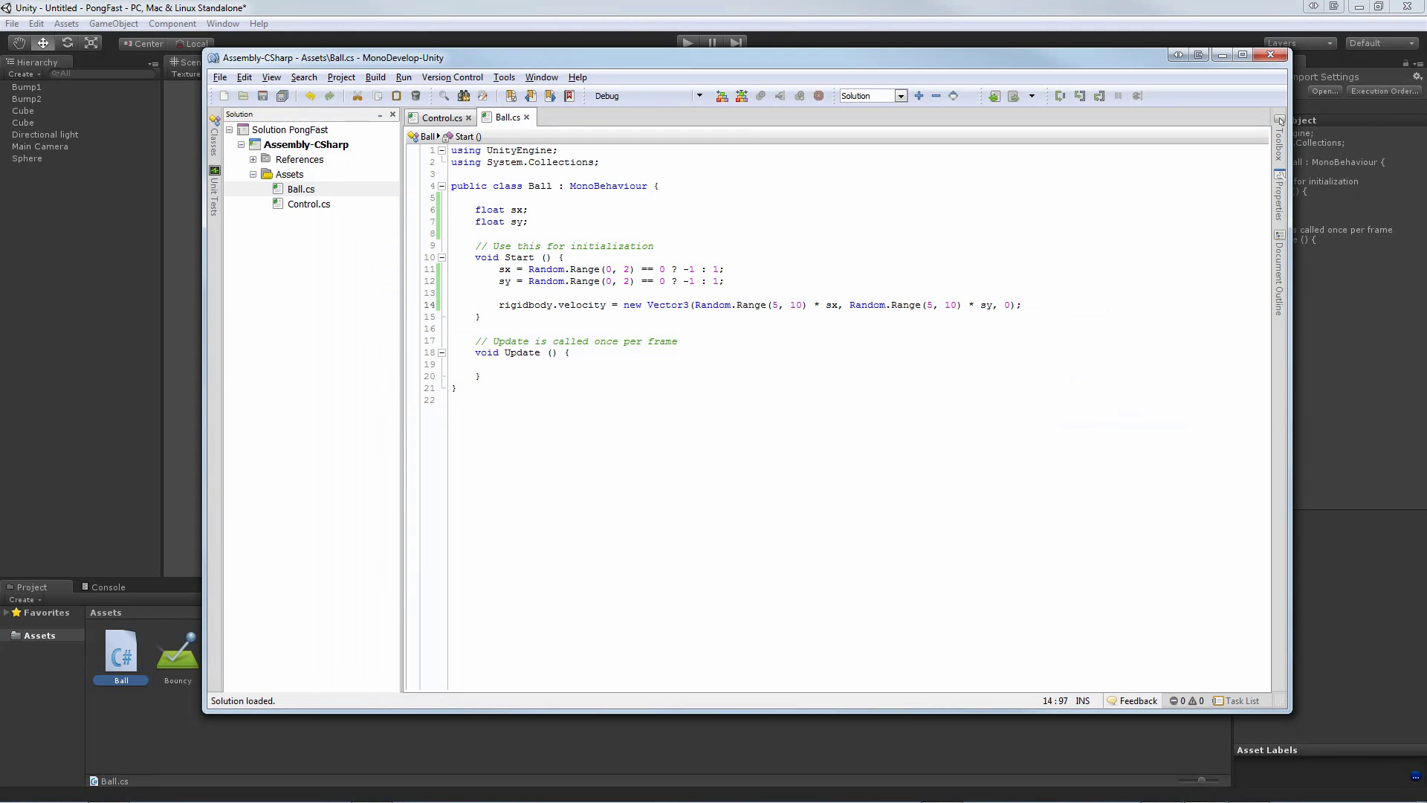
{"action": "left_click", "coordinate": [761, 289]}
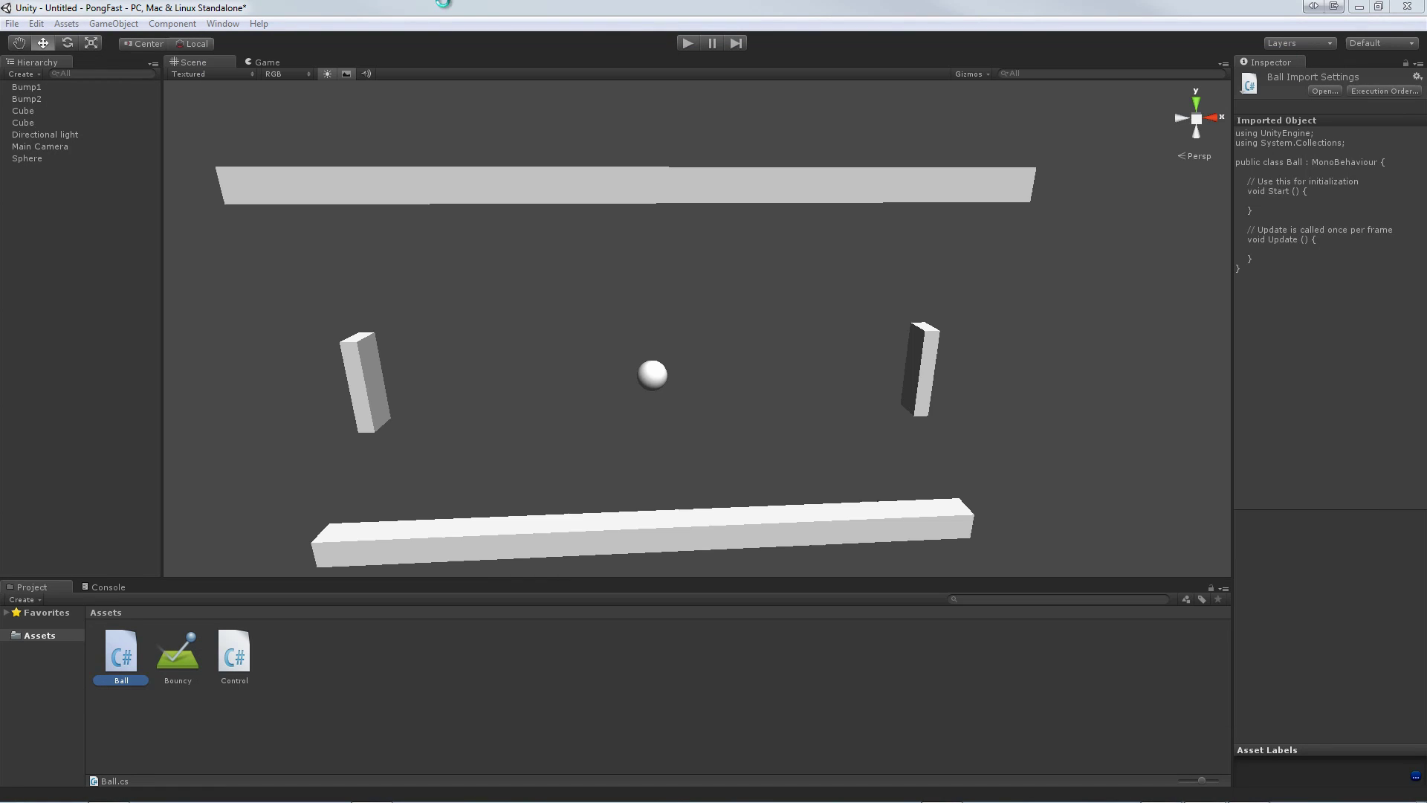
{"action": "left_click", "coordinate": [449, 33]}
{"action": "left_click", "coordinate": [687, 43]}
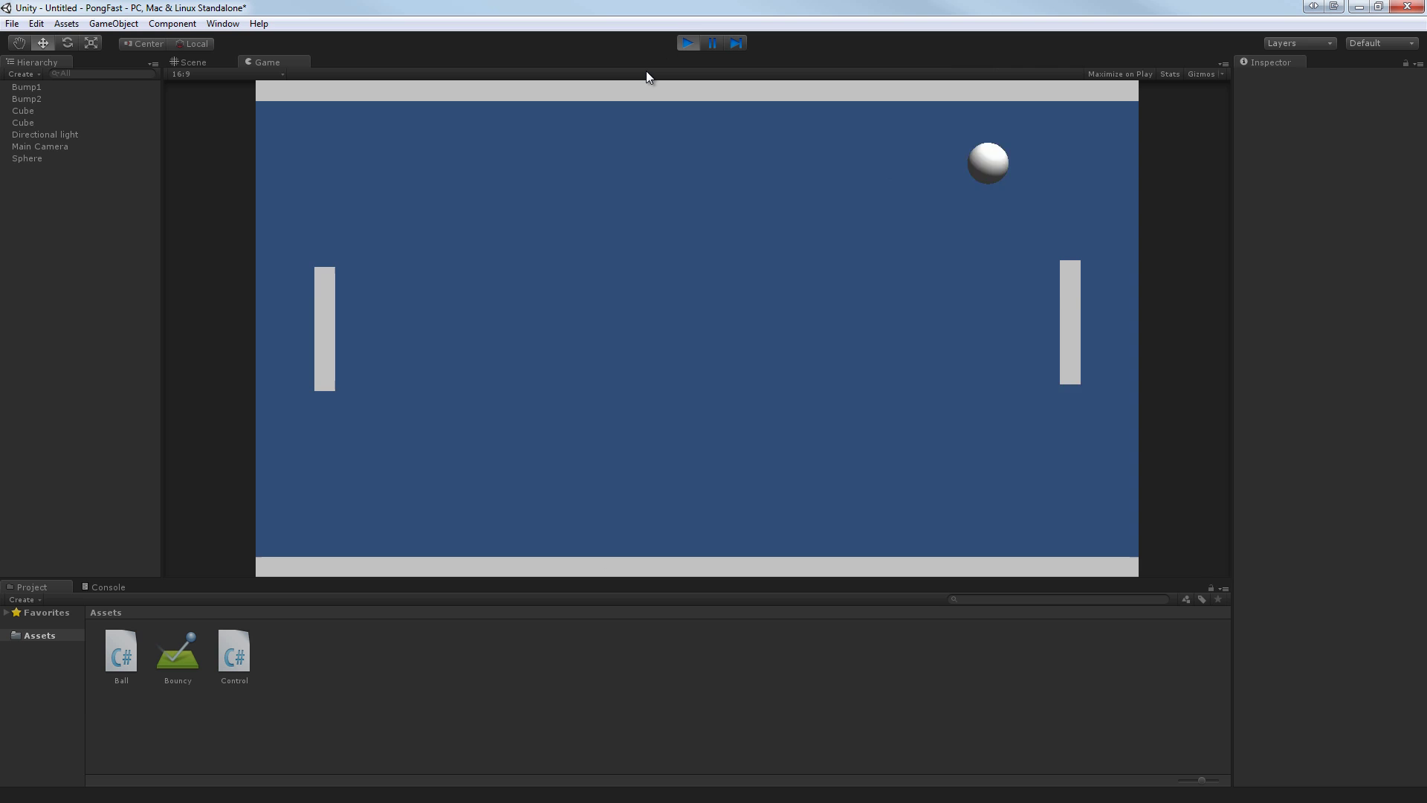
{"action": "key", "text": "w"}
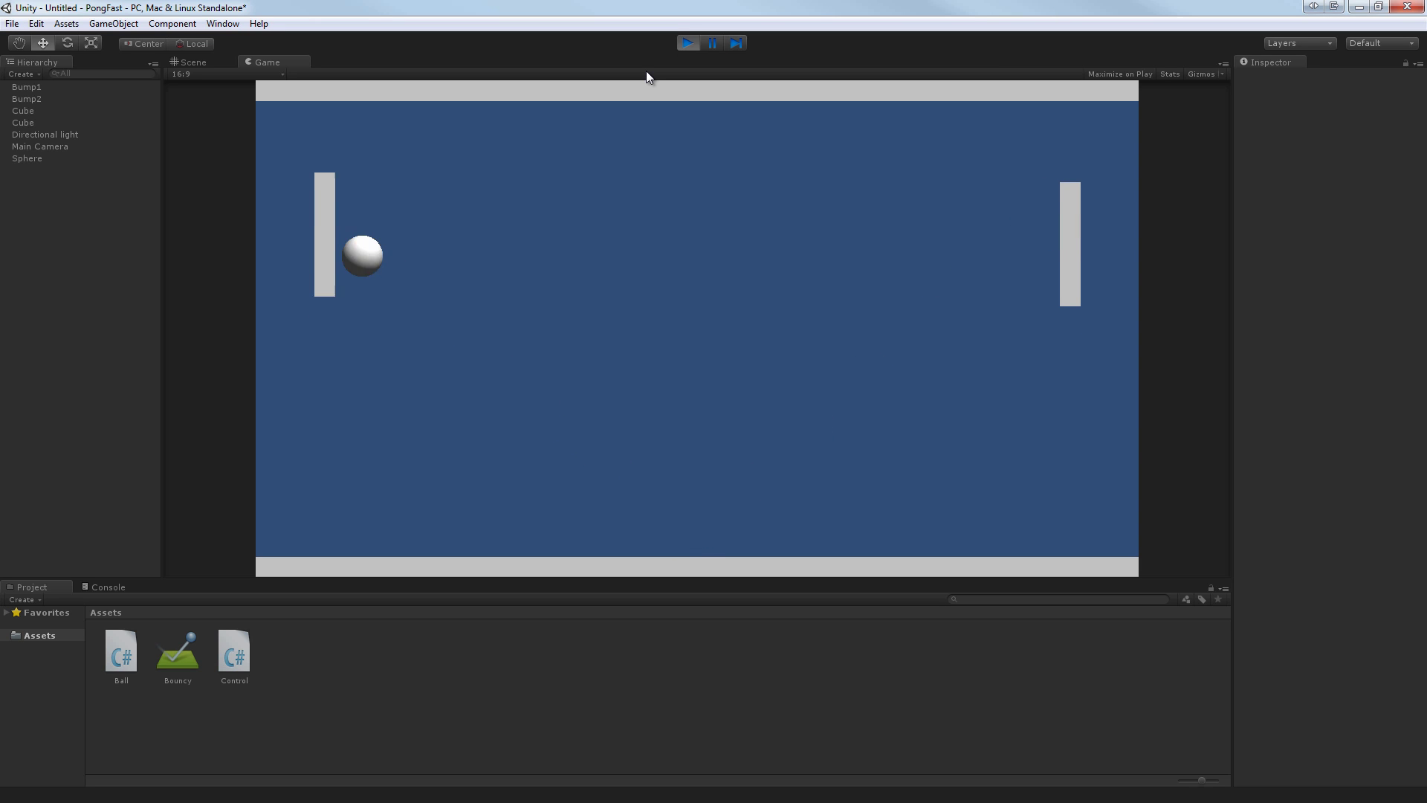
{"action": "key", "text": "Down"}
{"action": "key", "text": "Down"}
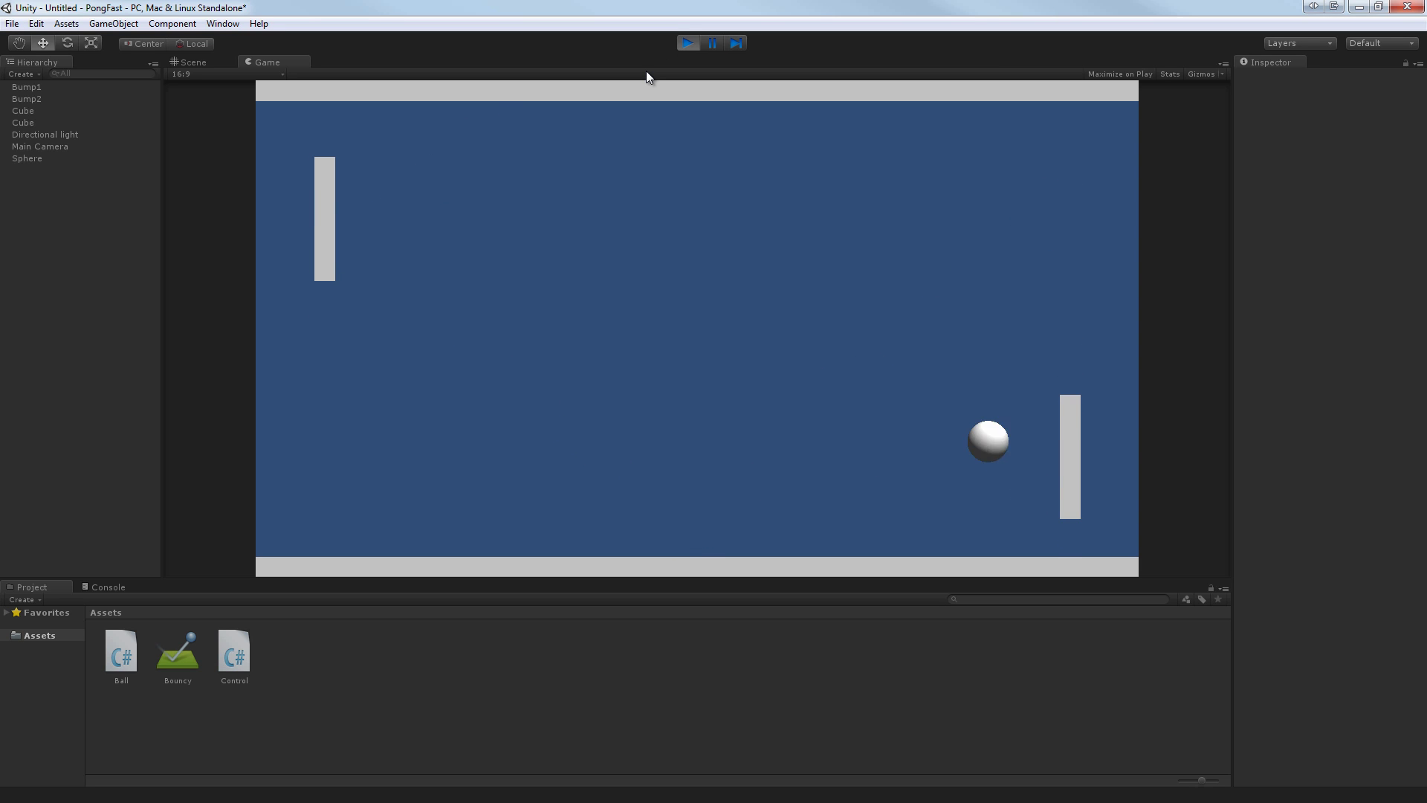
{"action": "key", "text": "s"}
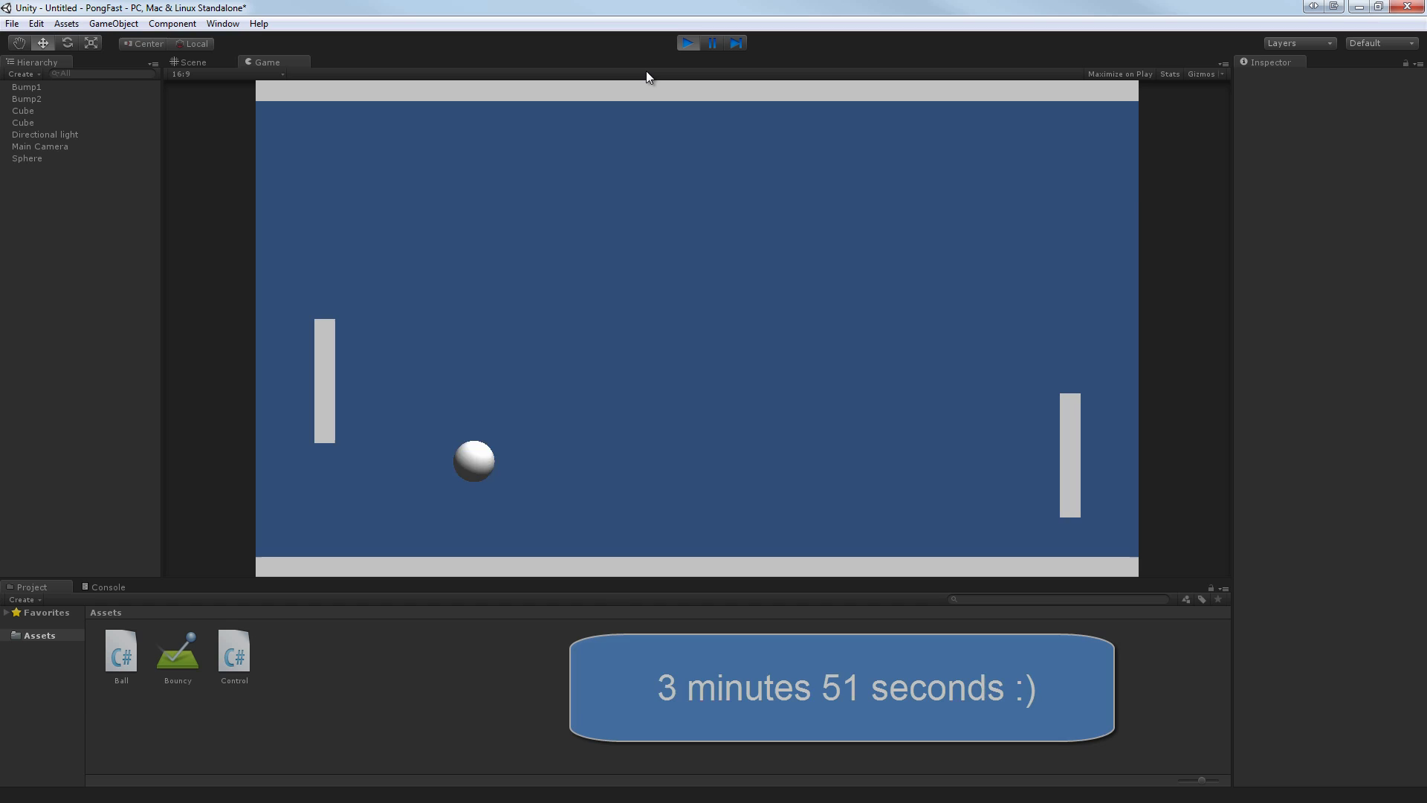
{"action": "key", "text": "w"}
{"action": "key", "text": "Up"}
{"action": "key", "text": "Up"}
{"action": "key", "text": "s"}
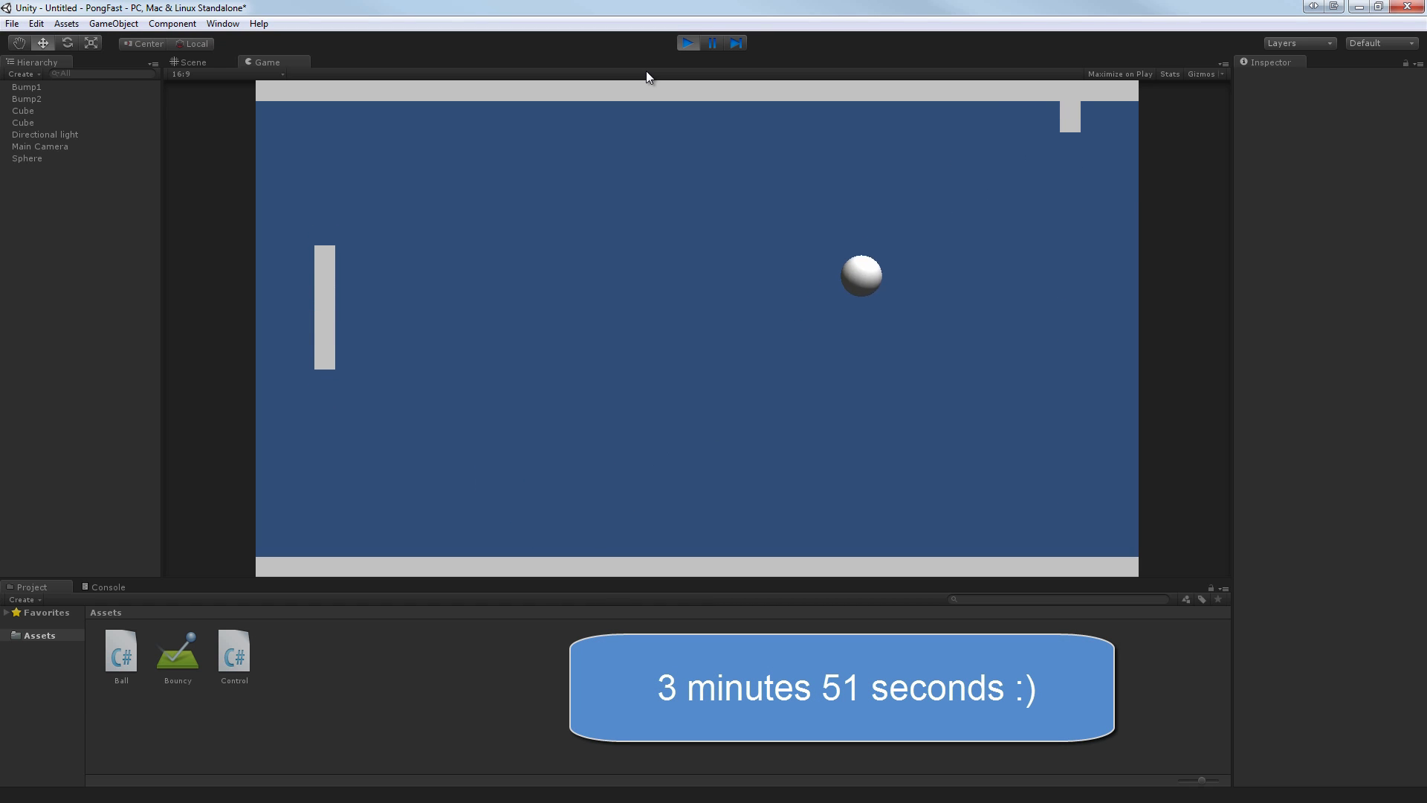
{"action": "key", "text": "Down"}
{"action": "key", "text": "w"}
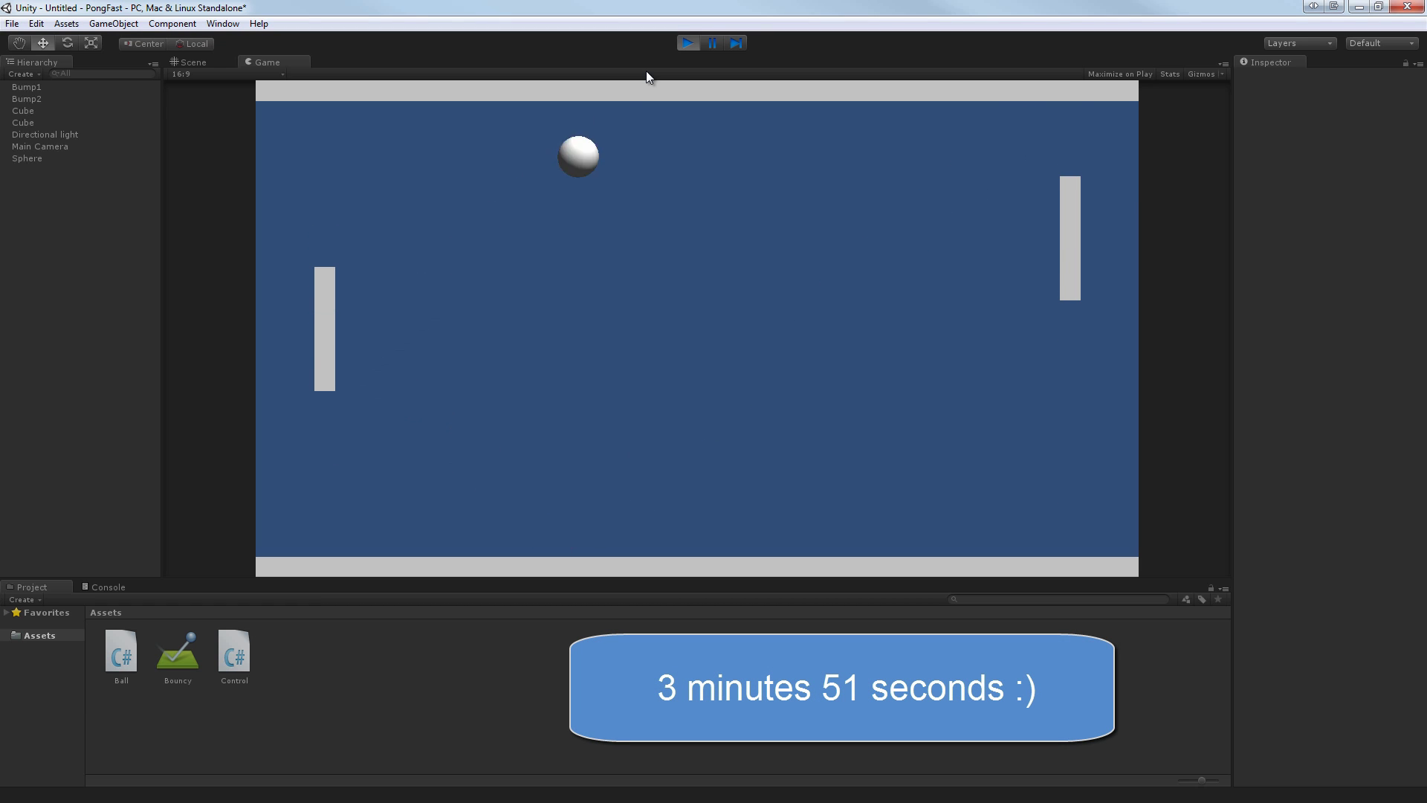
{"action": "key", "text": "Down"}
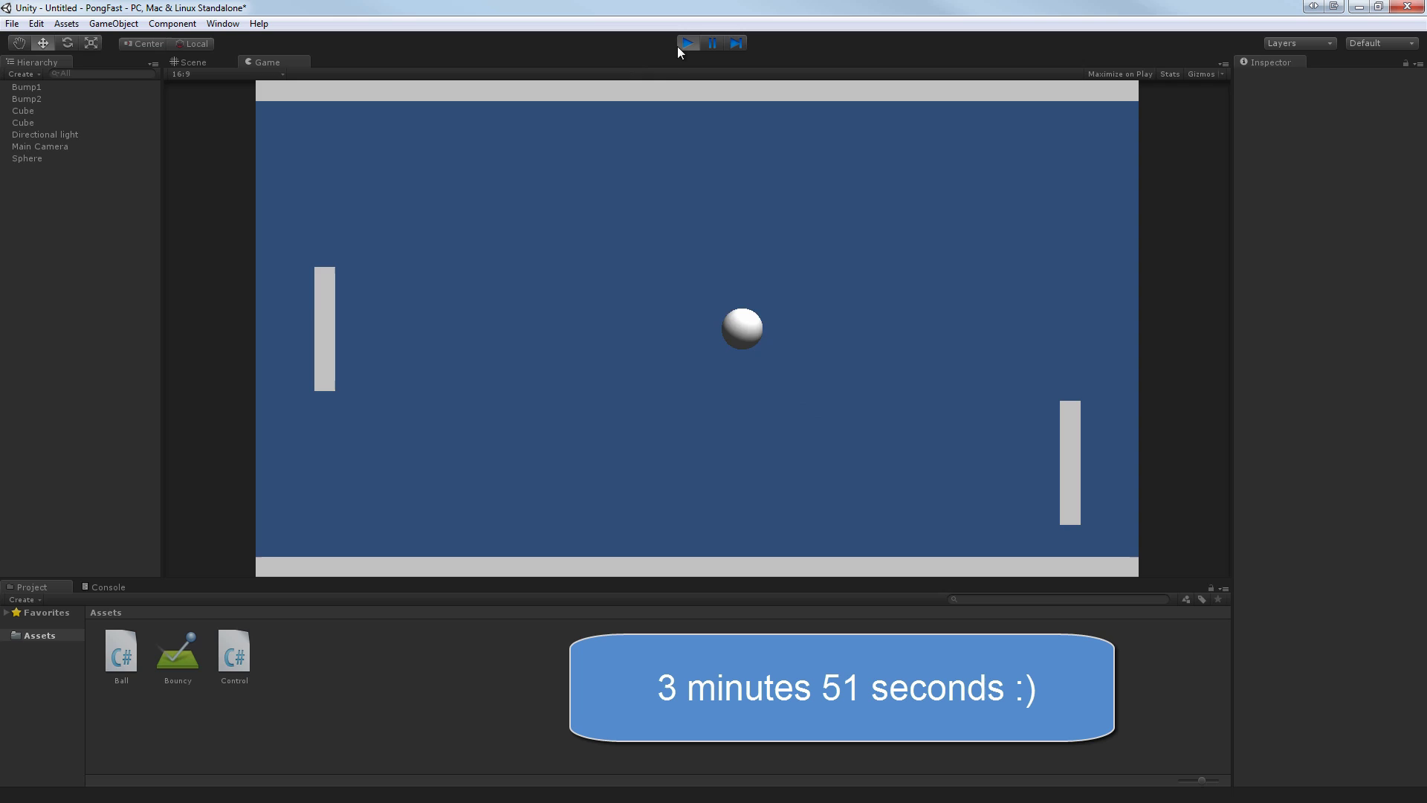
{"action": "left_click", "coordinate": [685, 43]}
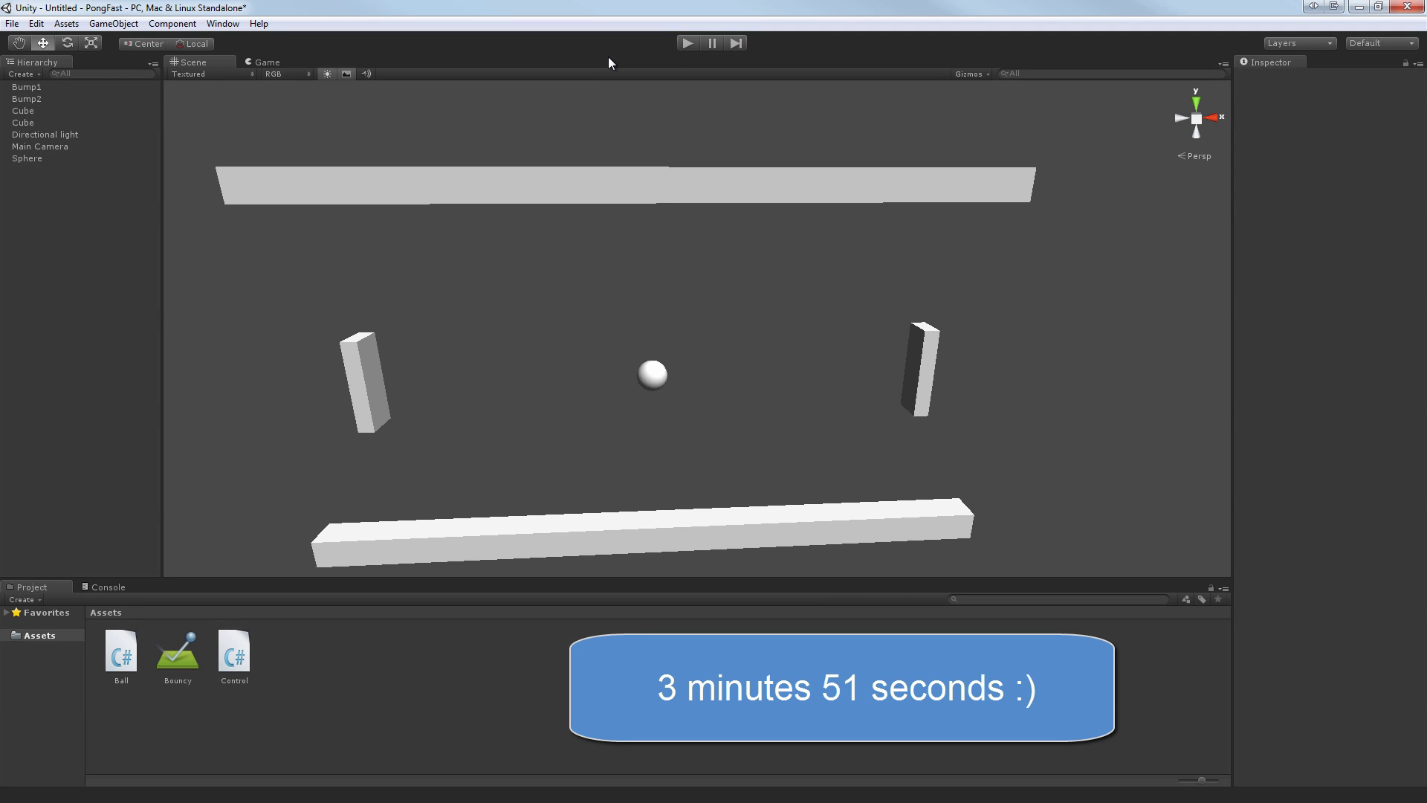